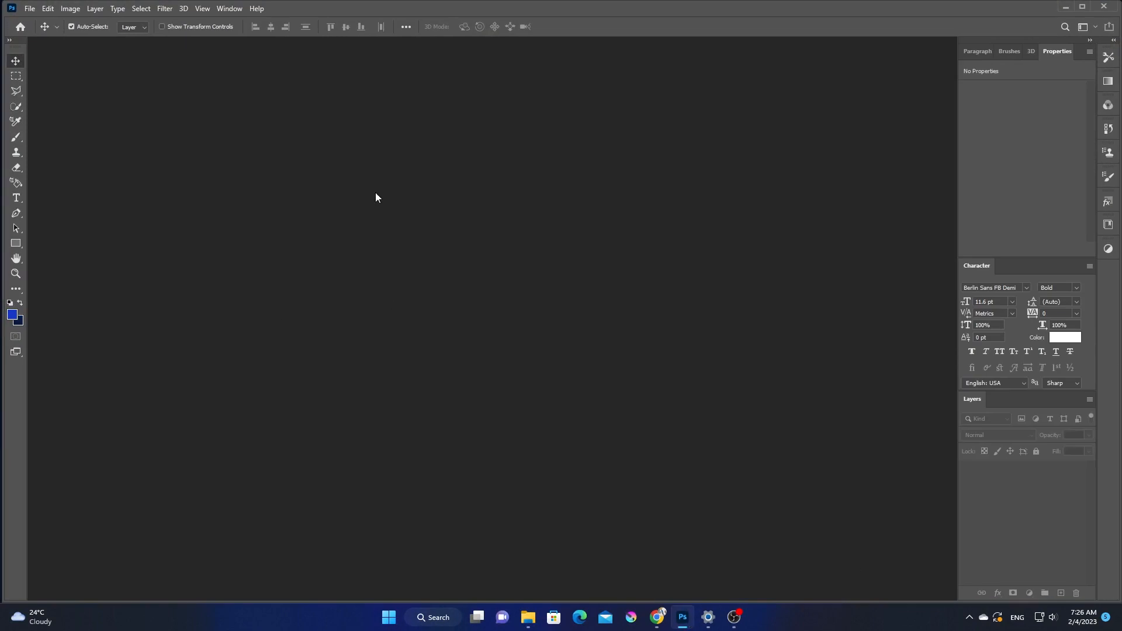
- Start a new document and set its width to 1500 pixels and its height to 2500 pixels
click(17, 28)
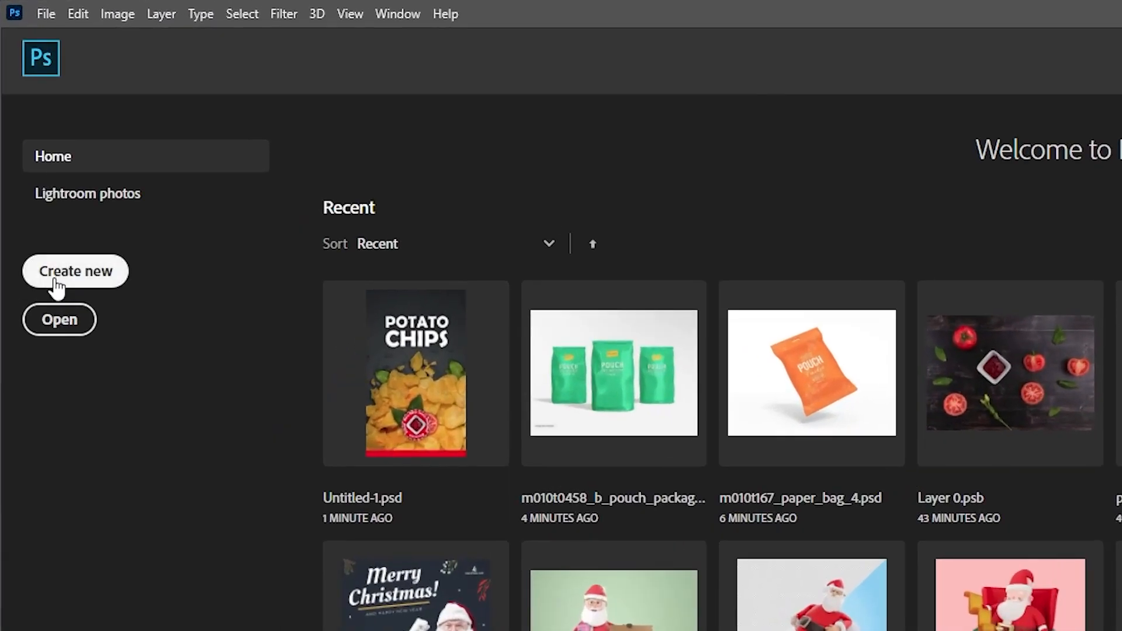
click(56, 283)
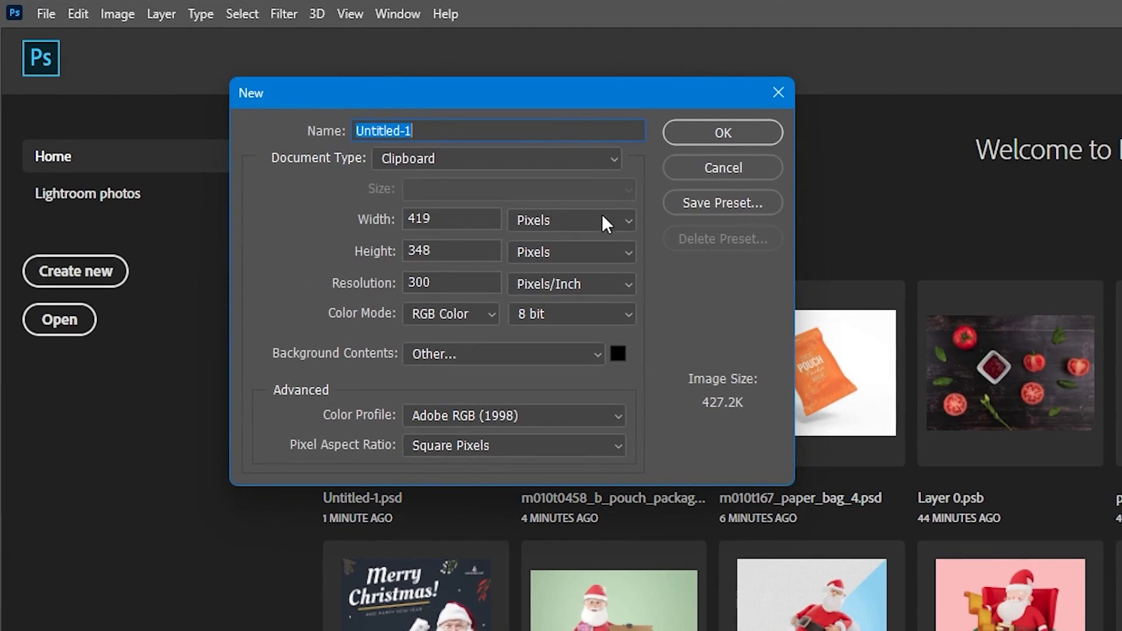
drag(481, 228, 253, 248)
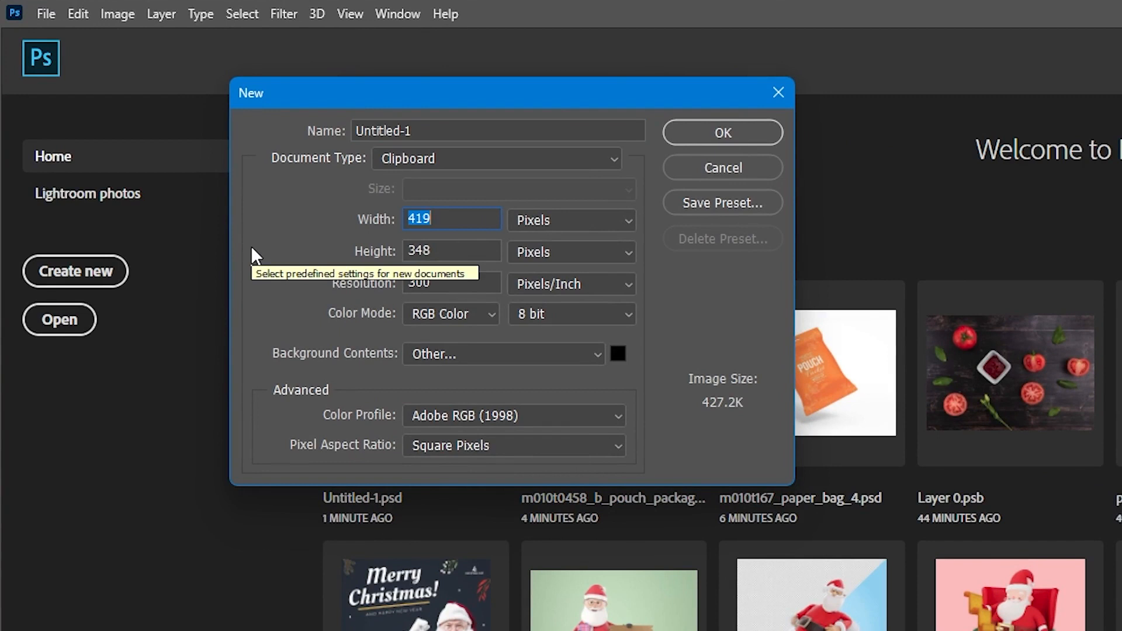
text(12)
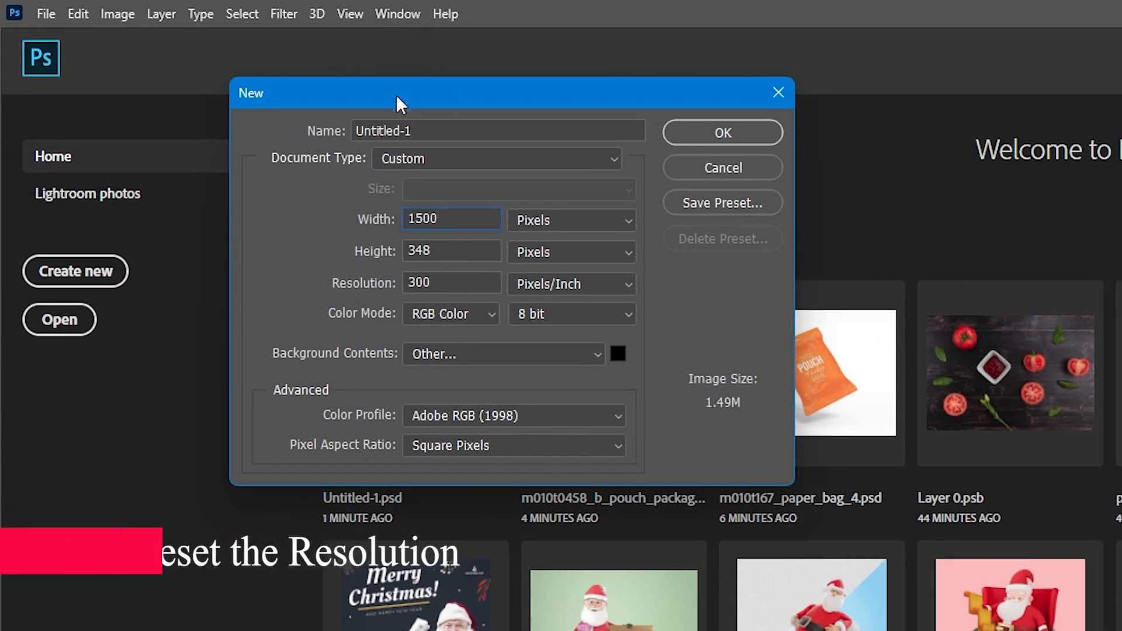
drag(497, 250, 308, 278)
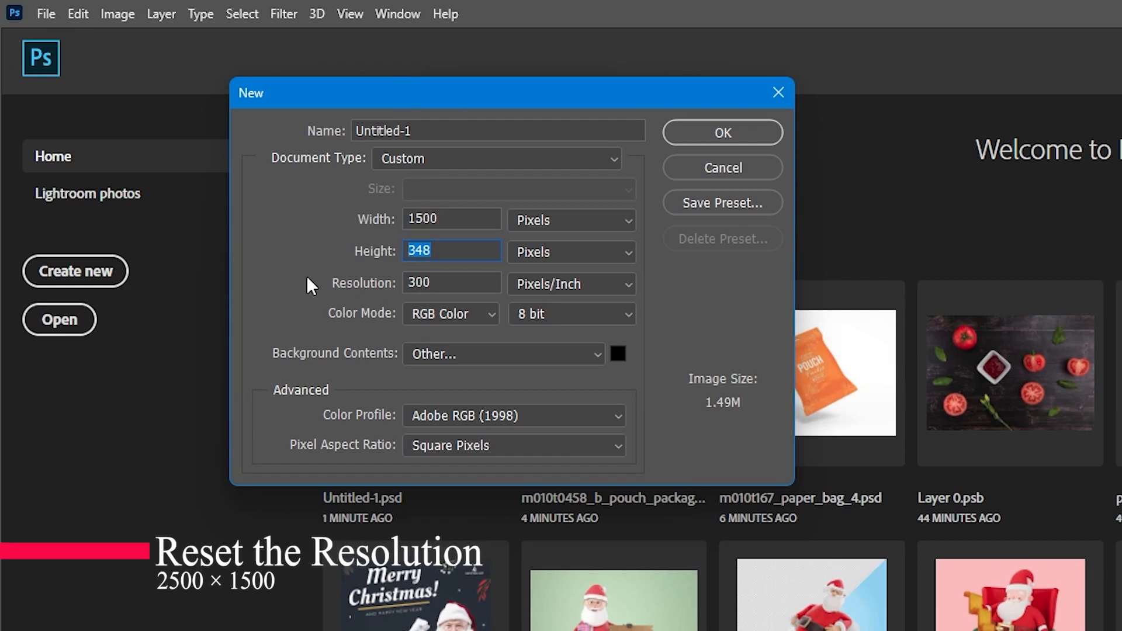
text(2500)
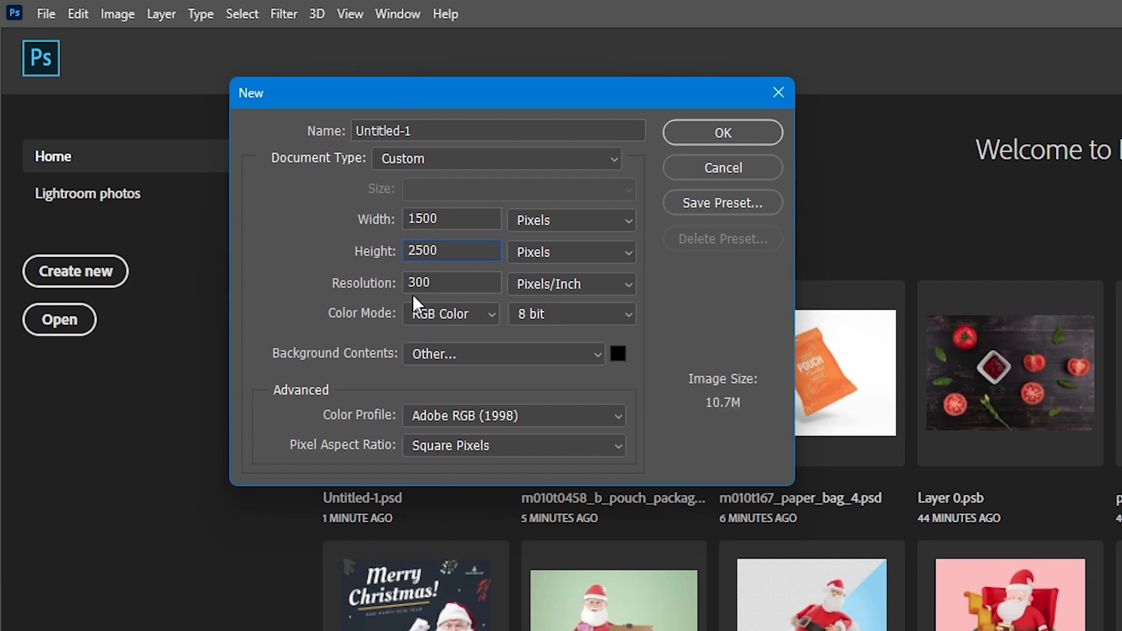
- Keep the background contents black, name the document packaging, and create it
click(617, 353)
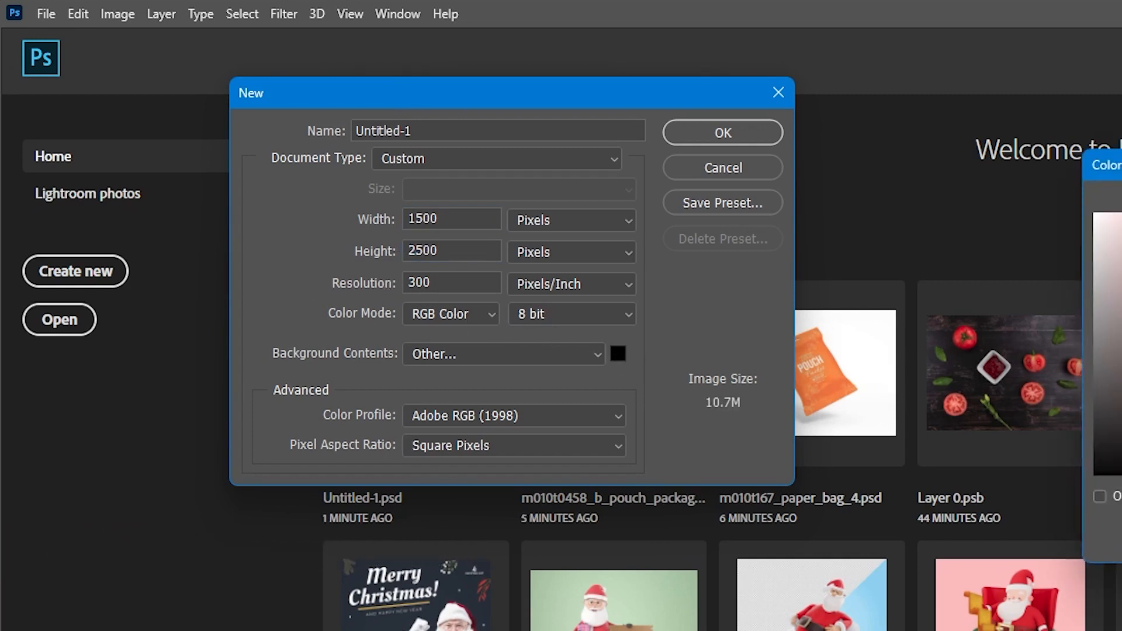
key(Return)
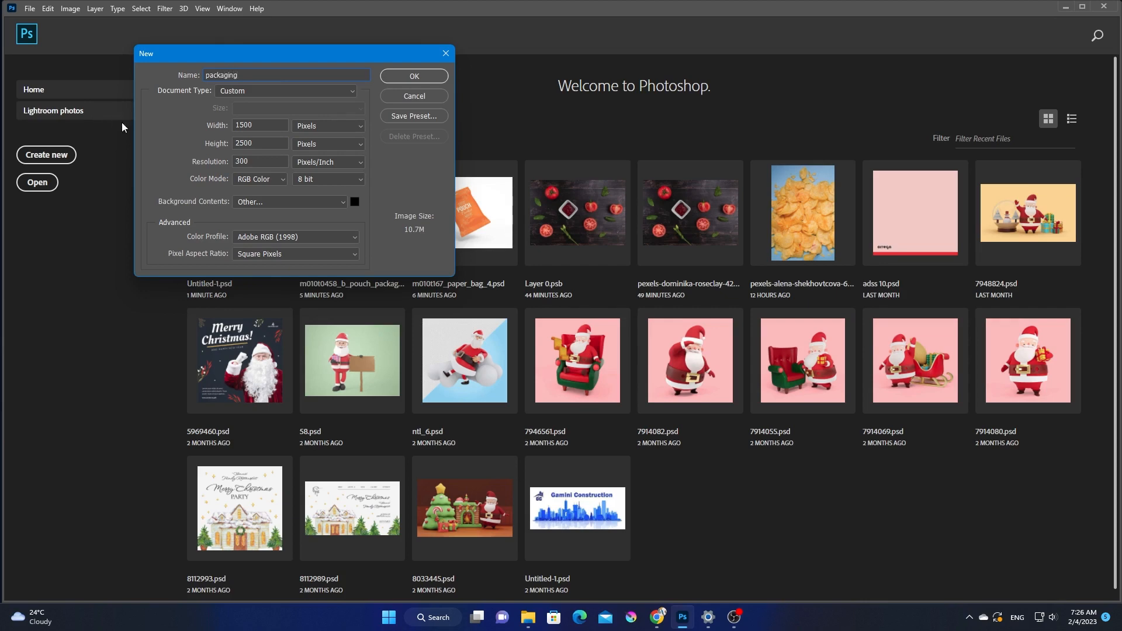
click(398, 75)
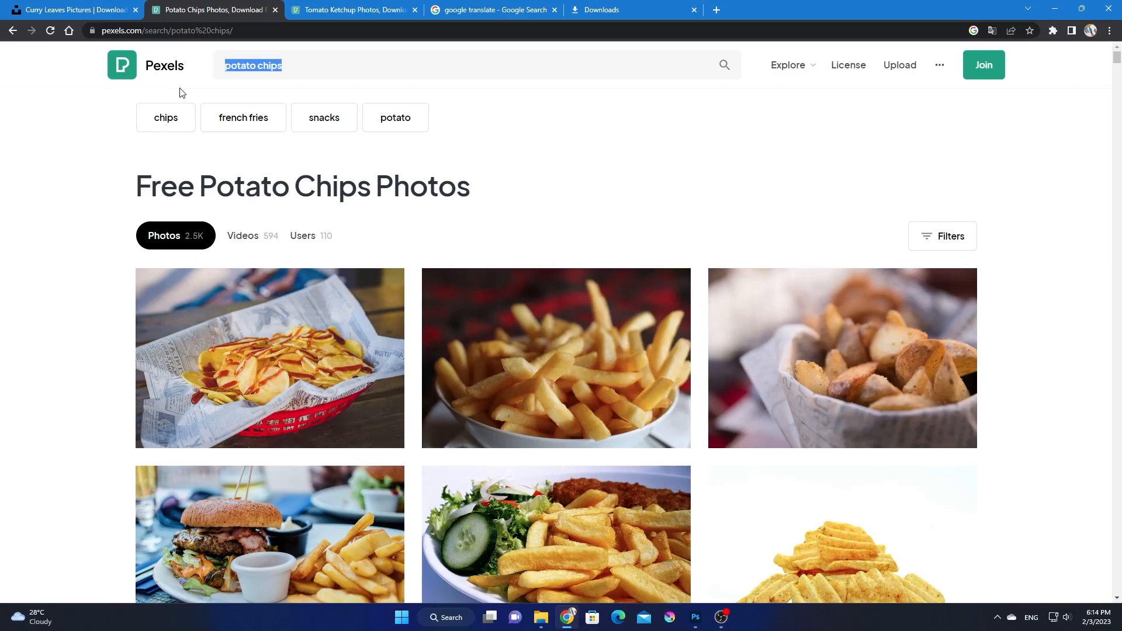
- Search the Pexels website in the browser for "black" and look through the photo results
text(black)
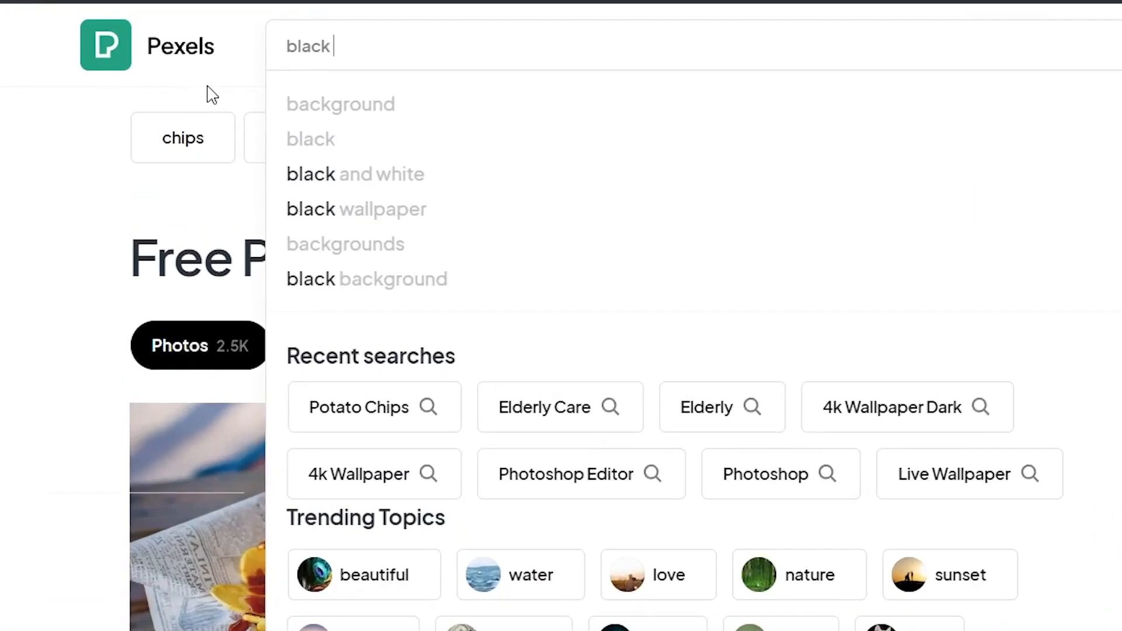
key(Return)
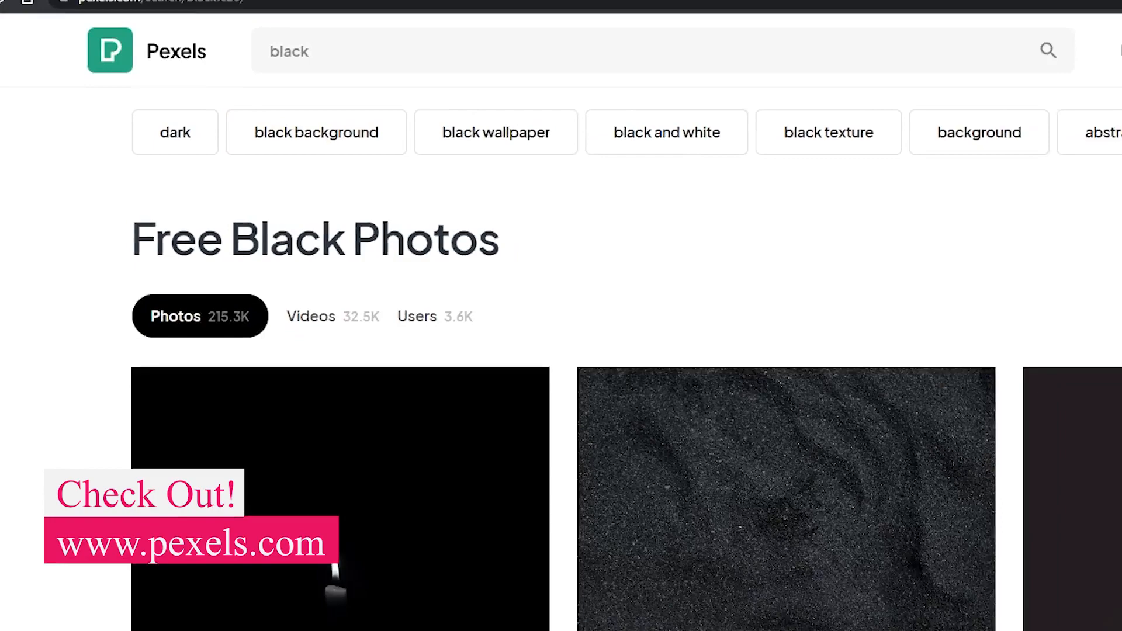
scroll(1061, 258, down, 15)
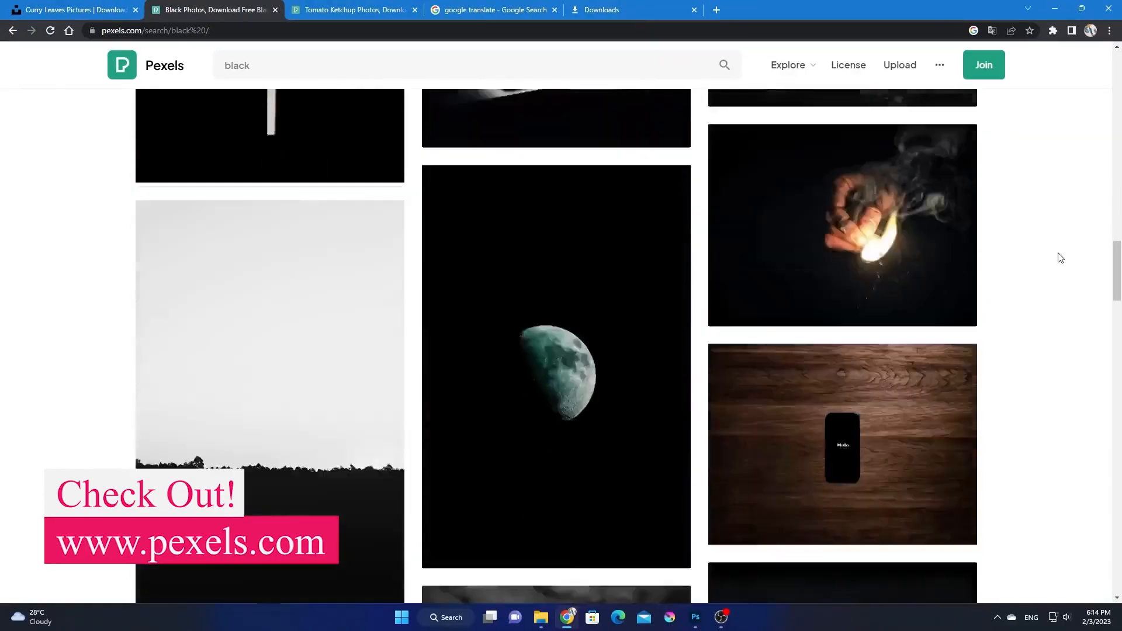
scroll(1061, 258, down, 7)
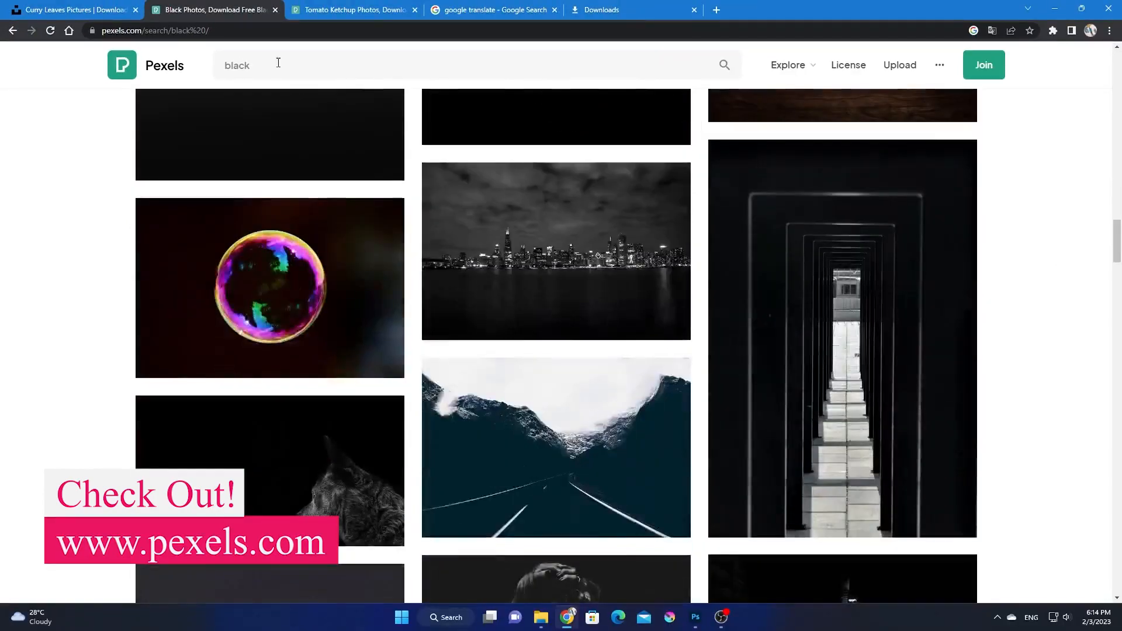
- Refine the Pexels photo search to "black background"
click(293, 63)
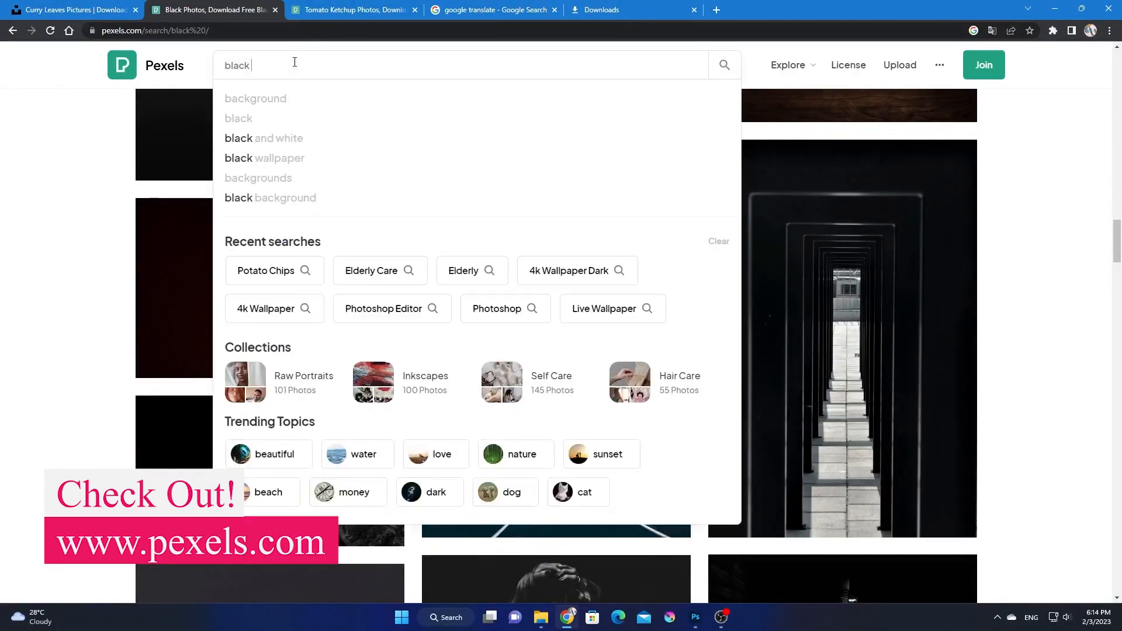
click(276, 99)
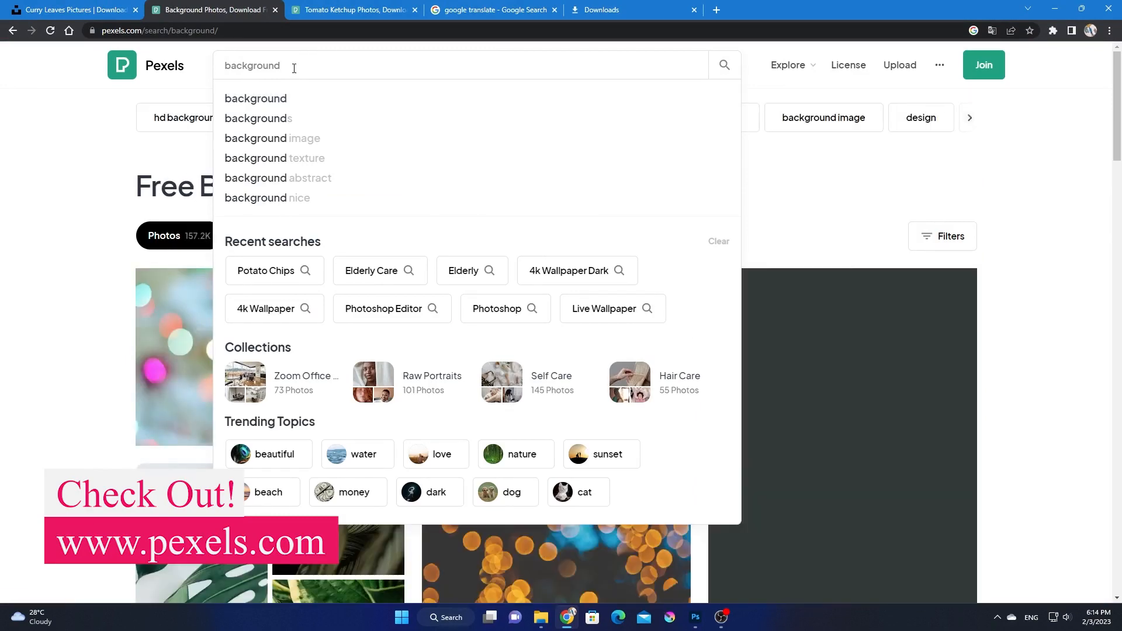
text(bl)
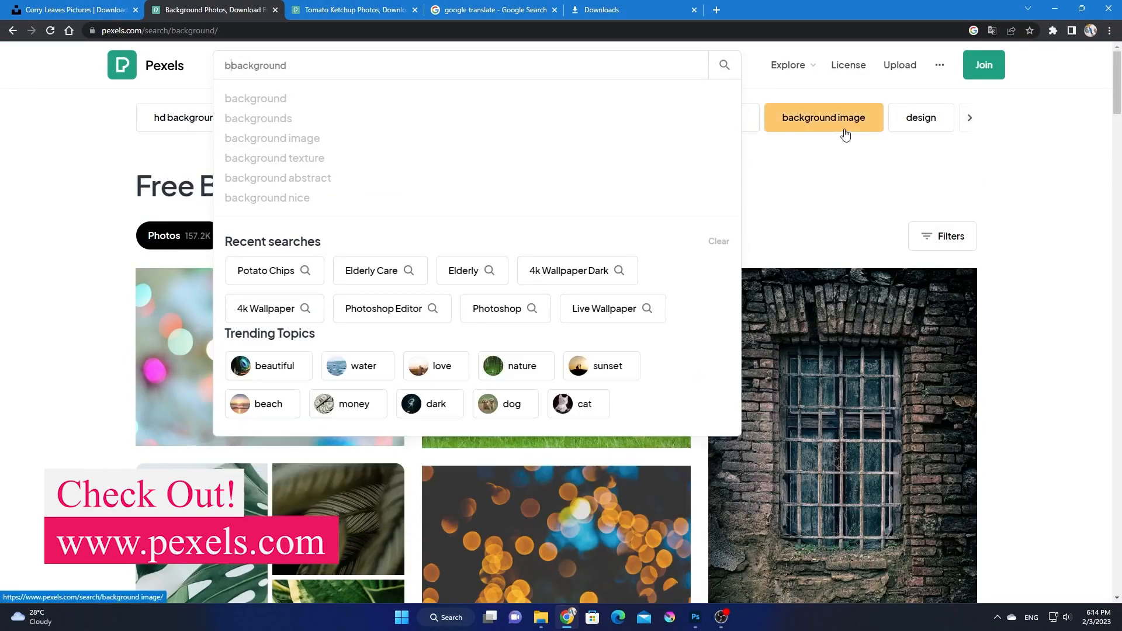
text(ack)
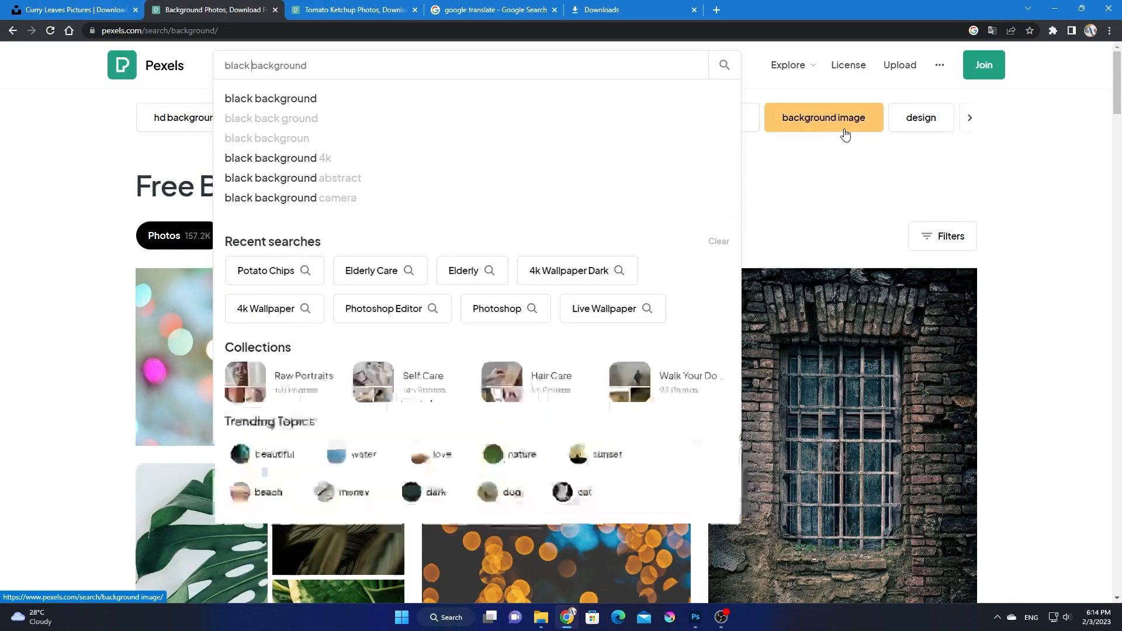
key(Return)
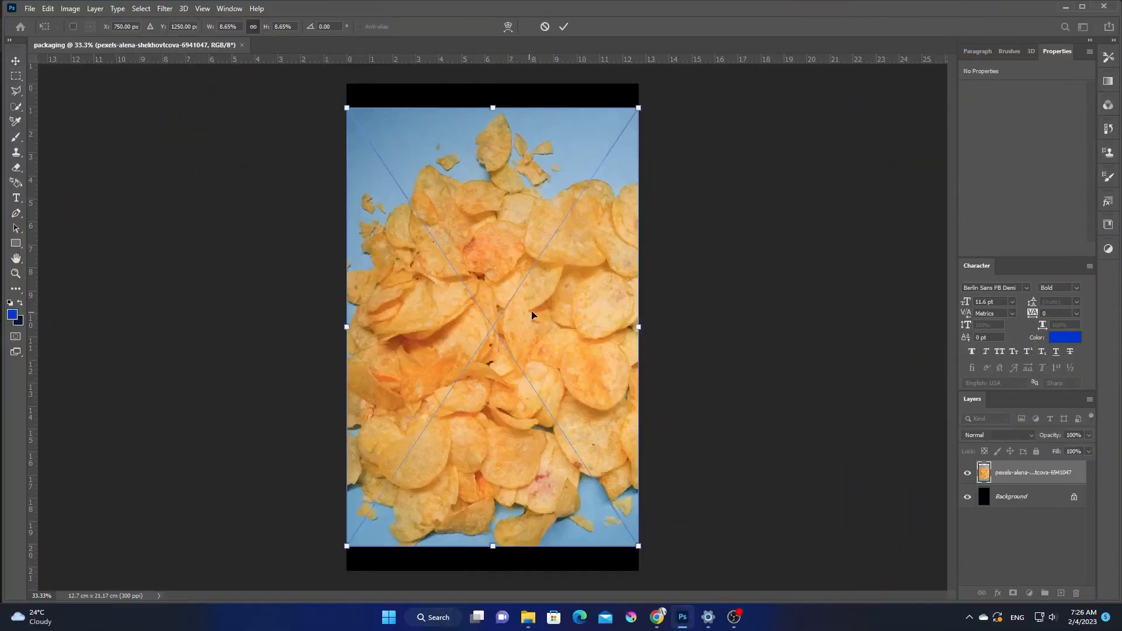
- Move the placed potato chips photo straight down to about Y 2086 px in Photoshop and commit the placement
mouse_move(532, 316)
mouse_down()
mouse_move(554, 320)
mouse_move(545, 457)
mouse_up()
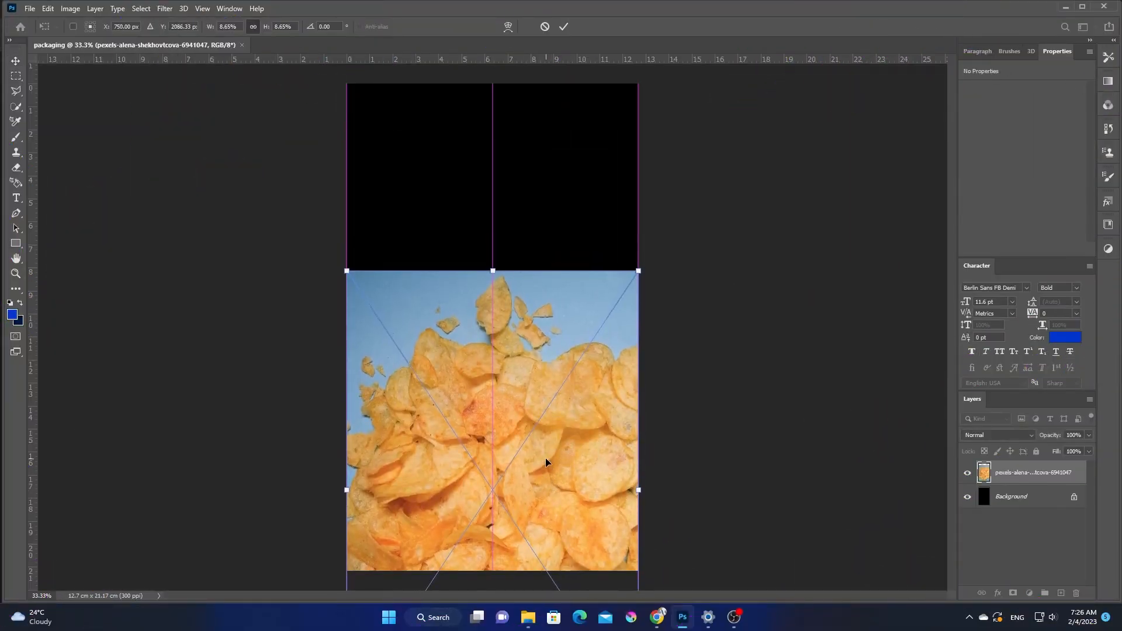
click(565, 26)
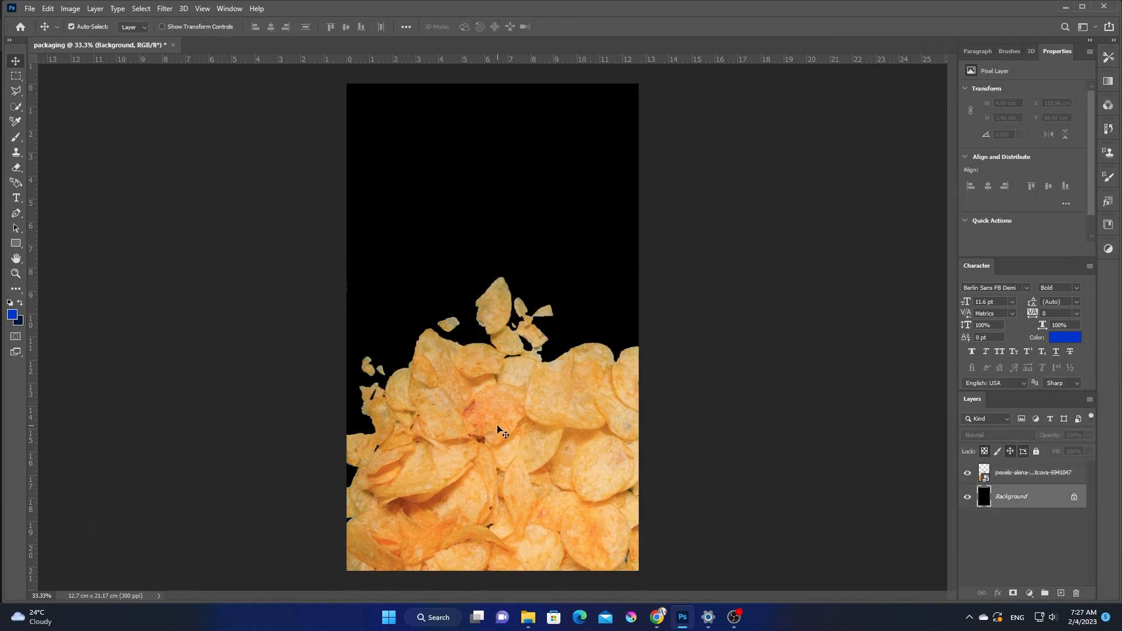
- Commit the dark texture image placed beneath the chips layer and move it up towards the canvas's upper edge
key(ctrl+t)
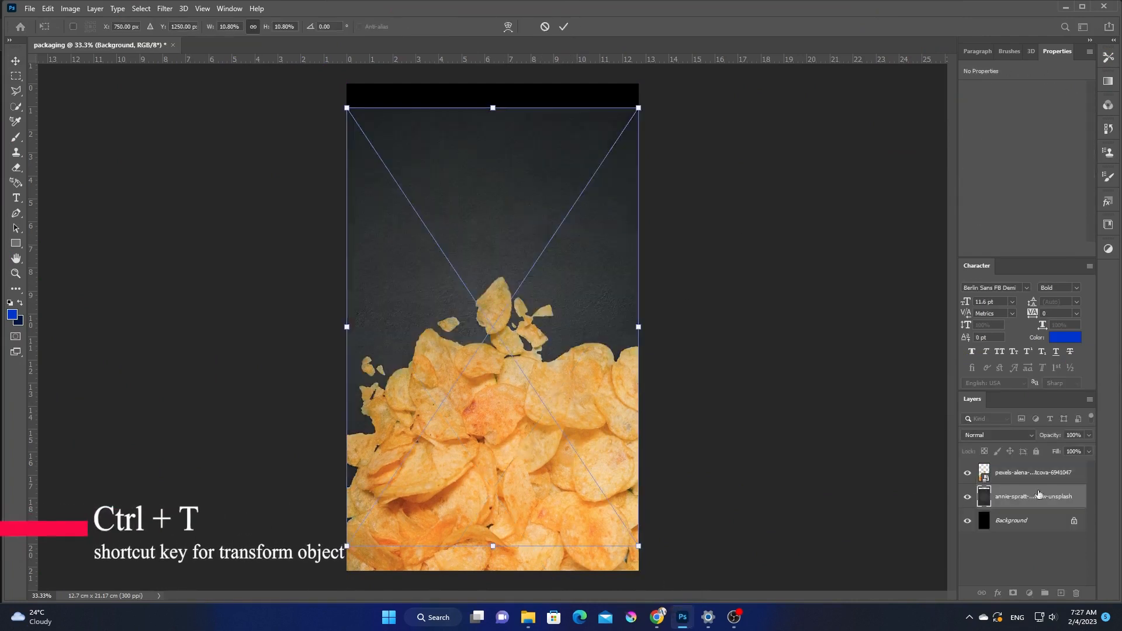
key(Return)
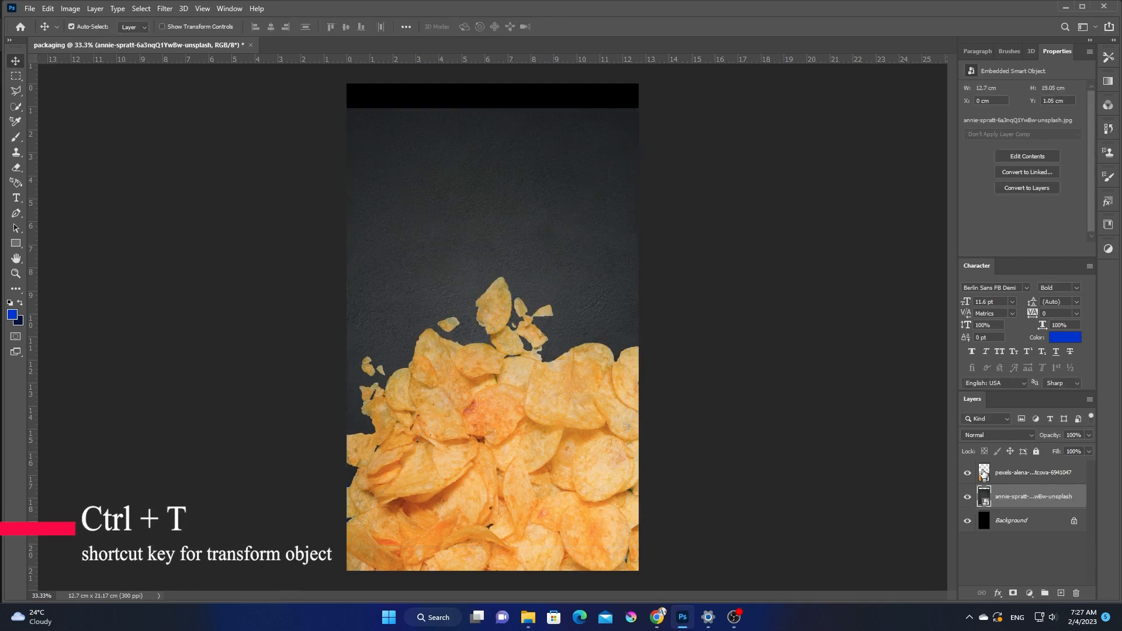
drag(418, 195, 418, 155)
drag(525, 186, 529, 195)
- Scale the dark texture layer to about 12% so it spans the full canvas height, and apply the transform
key(ctrl+t)
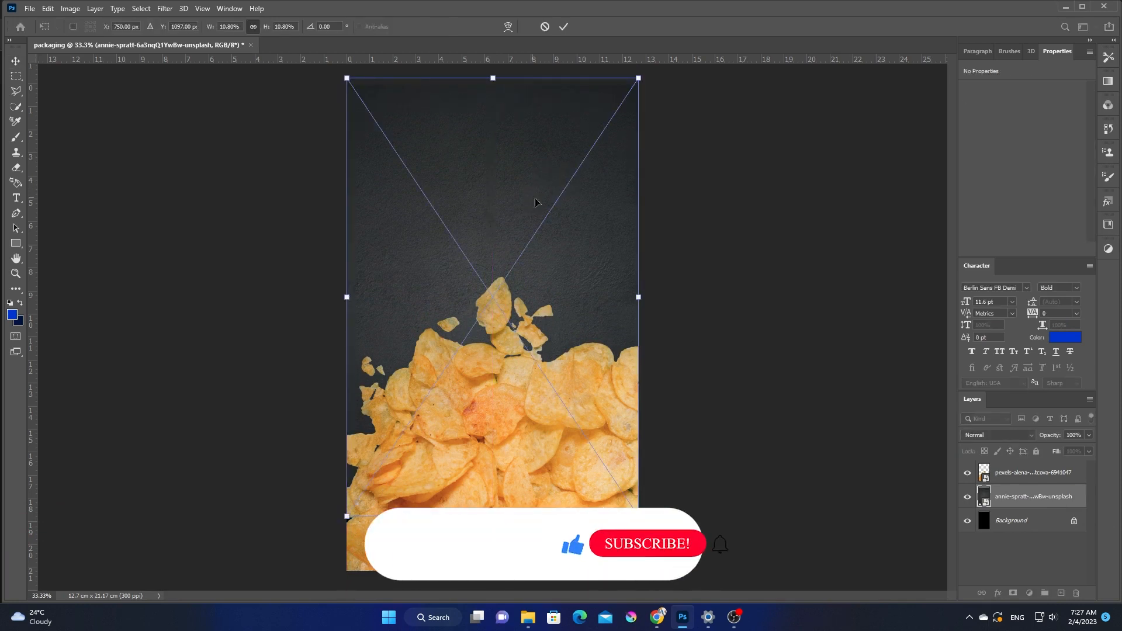
mouse_move(611, 231)
mouse_down()
mouse_move(618, 205)
mouse_move(608, 227)
mouse_up()
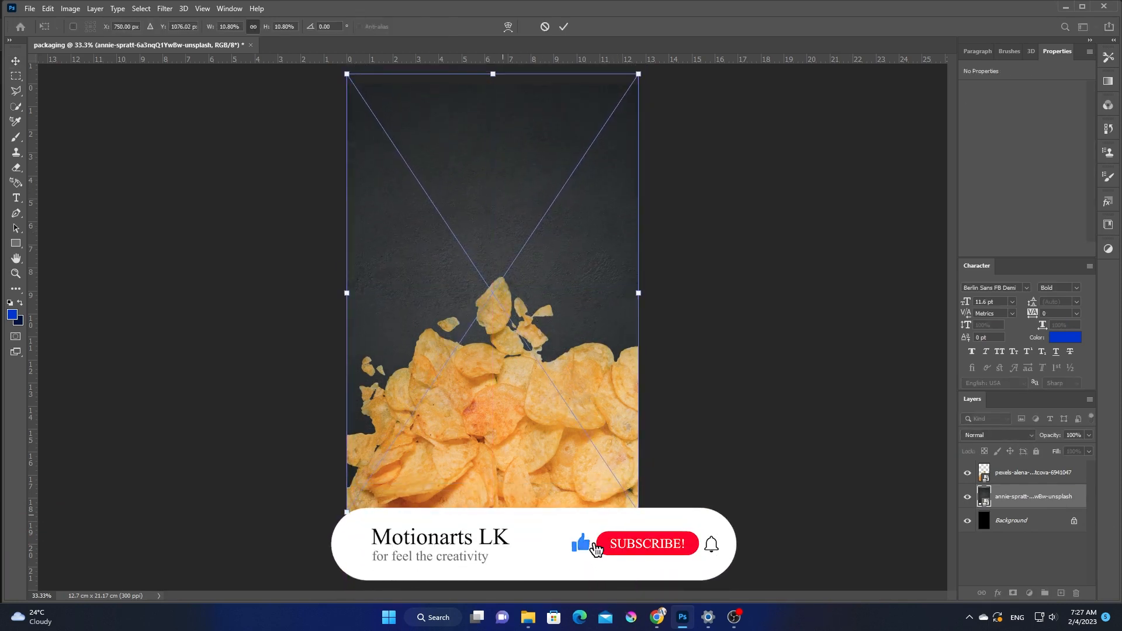
drag(493, 512, 493, 570)
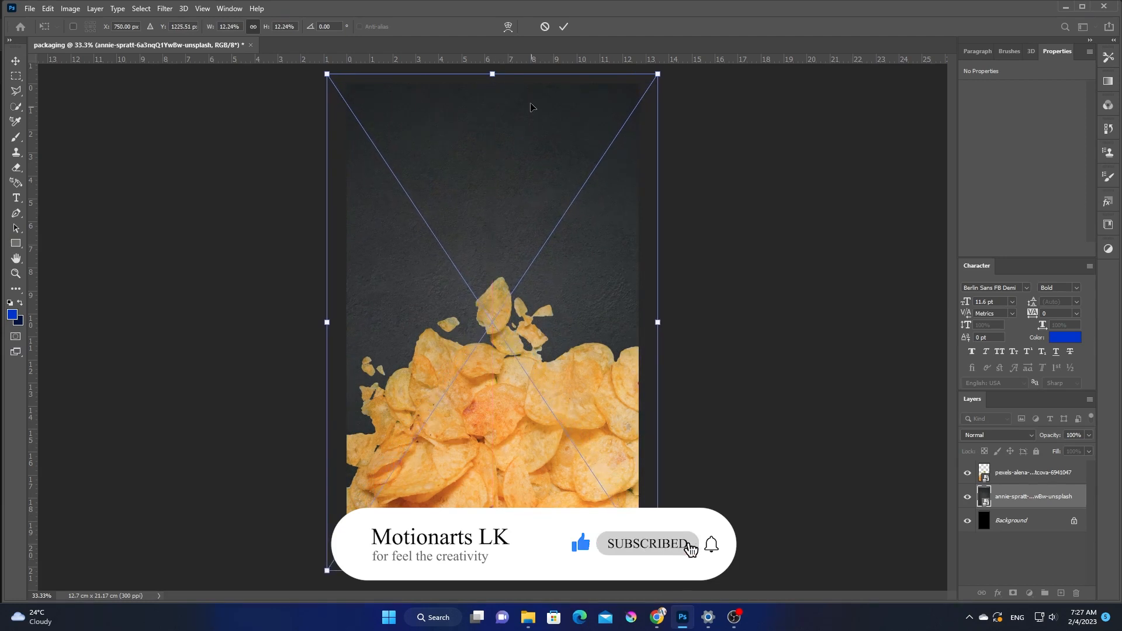
drag(496, 75, 496, 85)
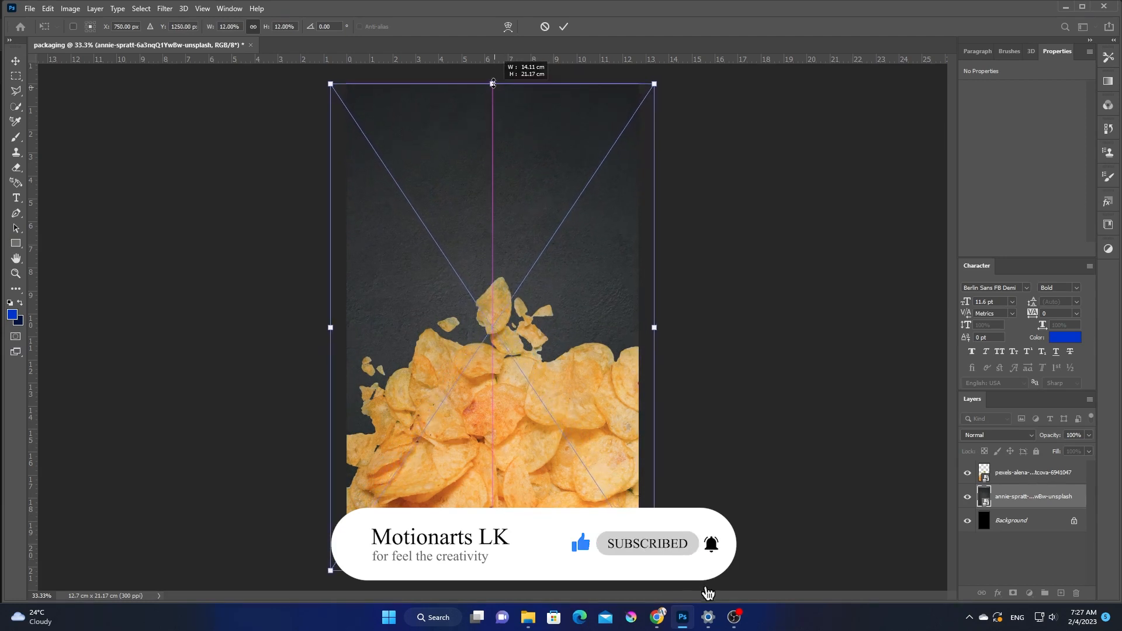
click(564, 26)
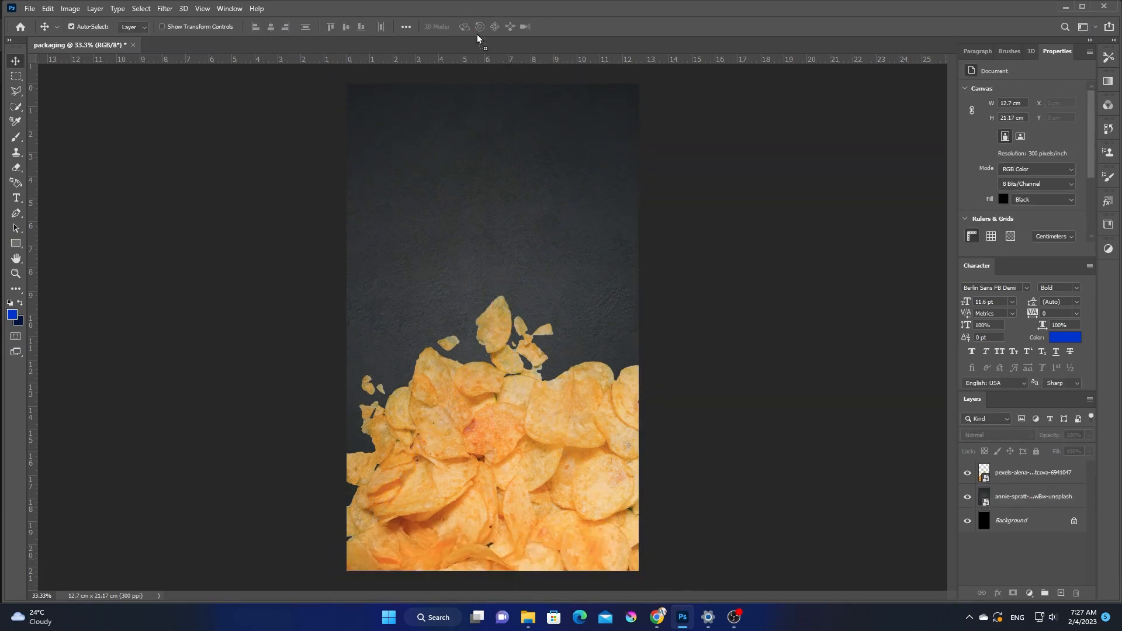
- Return to the packaging document and add a Drop Shadow effect to the potato chips layer
drag(477, 35, 484, 50)
click(93, 49)
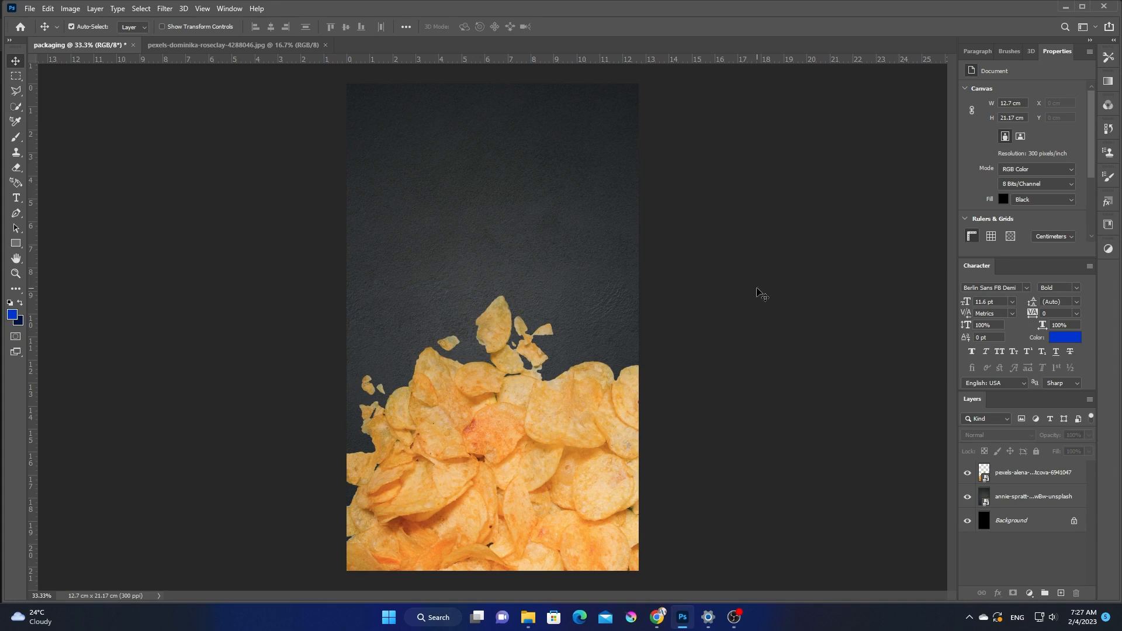
key(ctrl+plus)
scroll(518, 286, down, 5)
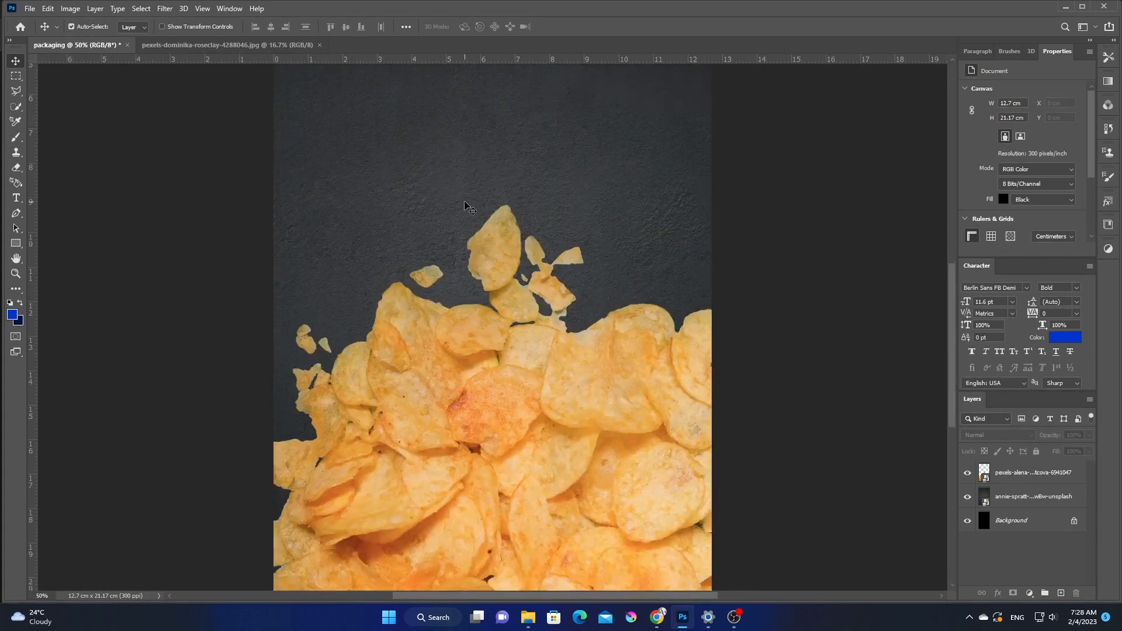
scroll(519, 287, up, 5)
scroll(519, 263, down, 4)
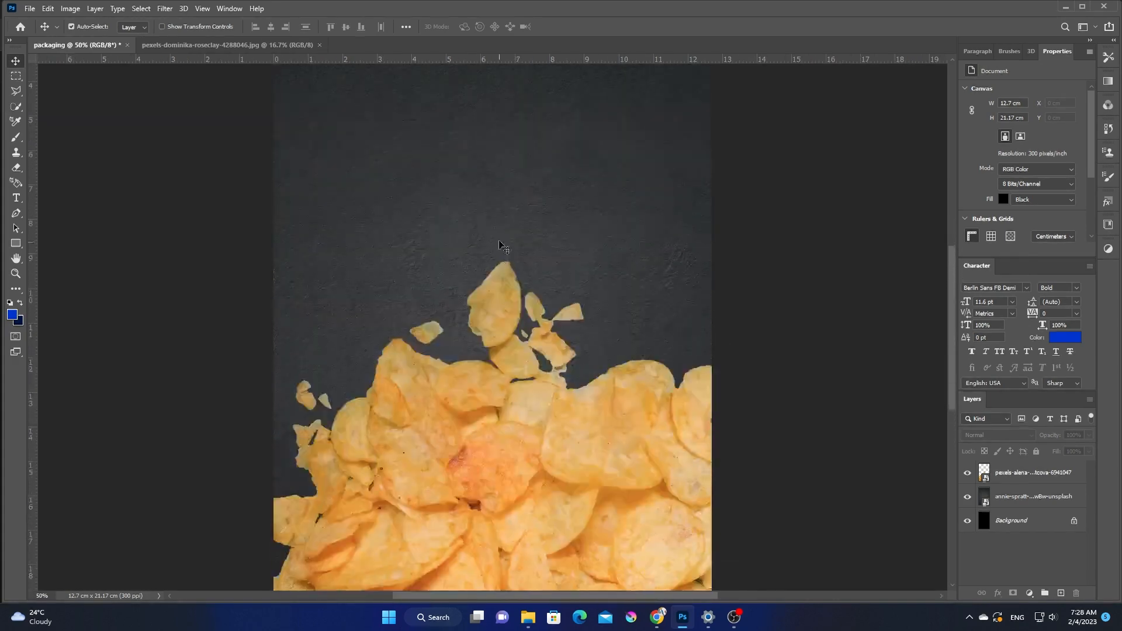
click(1084, 480)
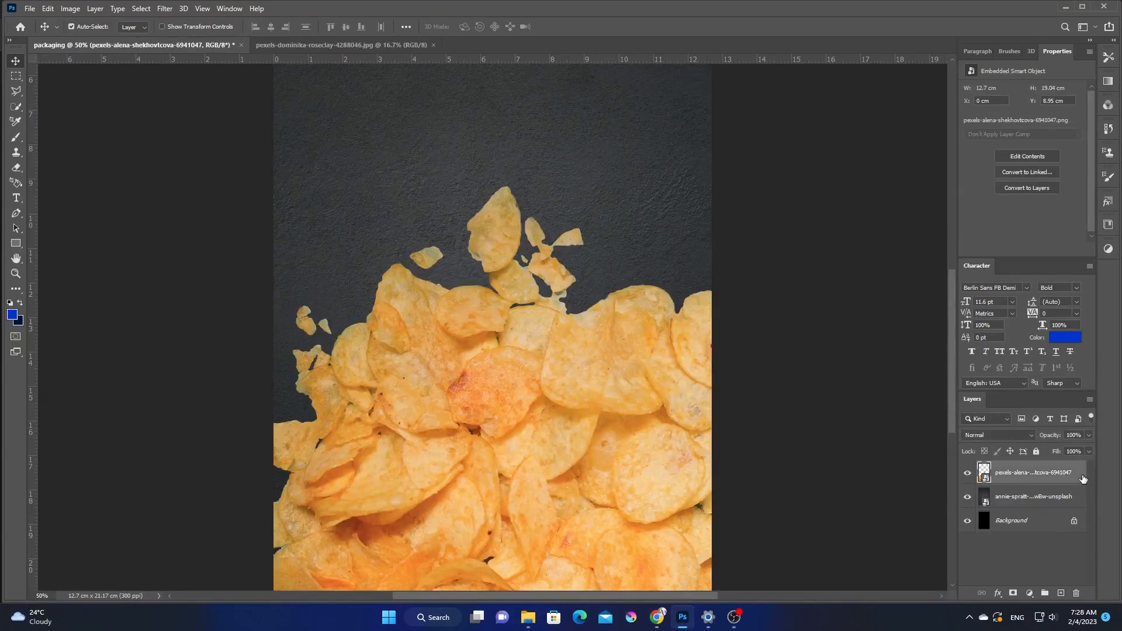
click(669, 258)
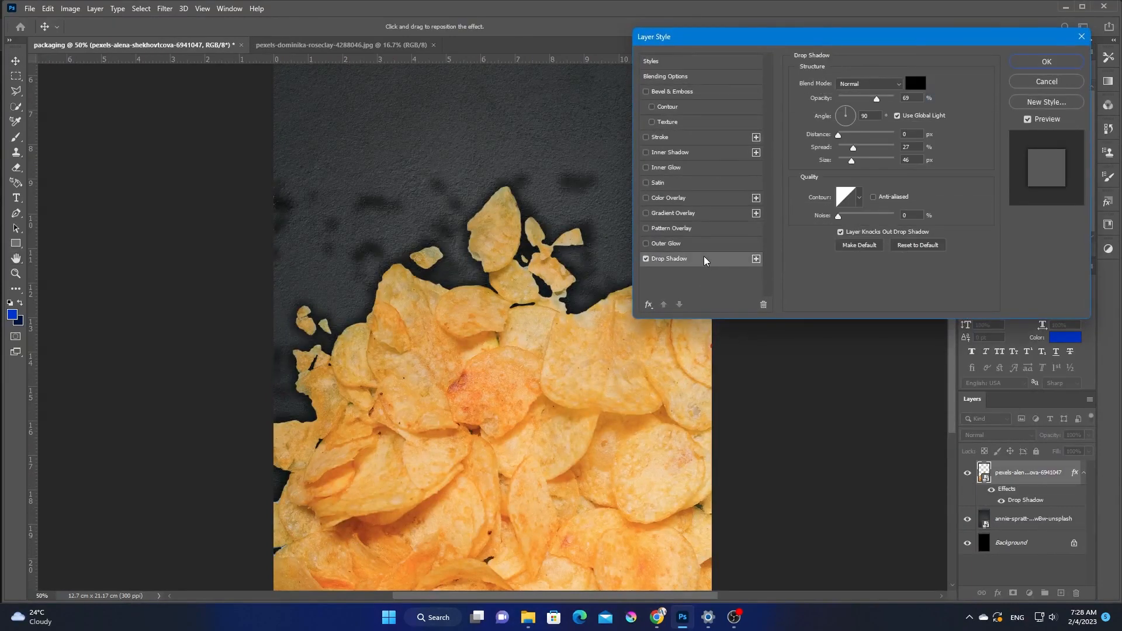
- Set the chips layer's drop shadow to a 102° angle, 14% spread and 40 px size, and apply it
drag(376, 223, 378, 227)
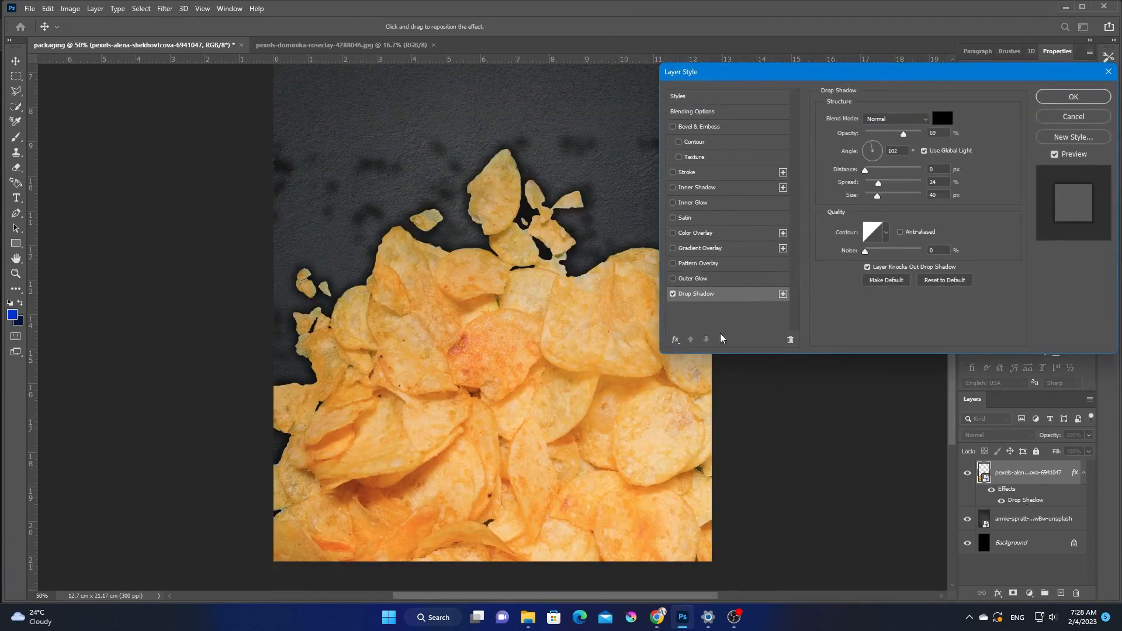
drag(877, 185, 873, 186)
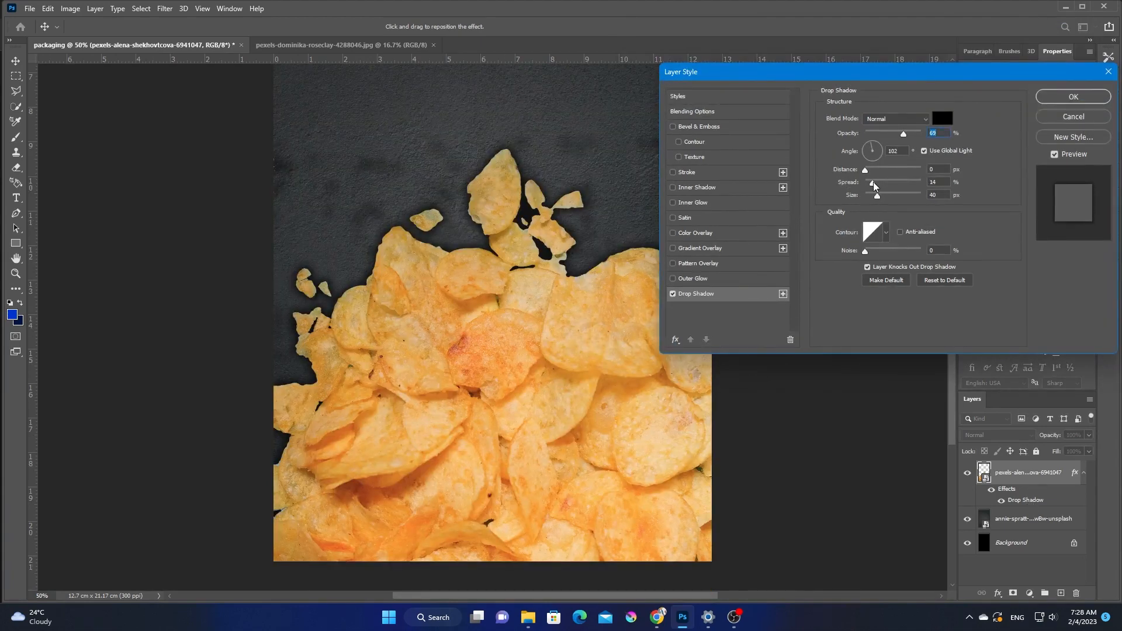
click(1072, 97)
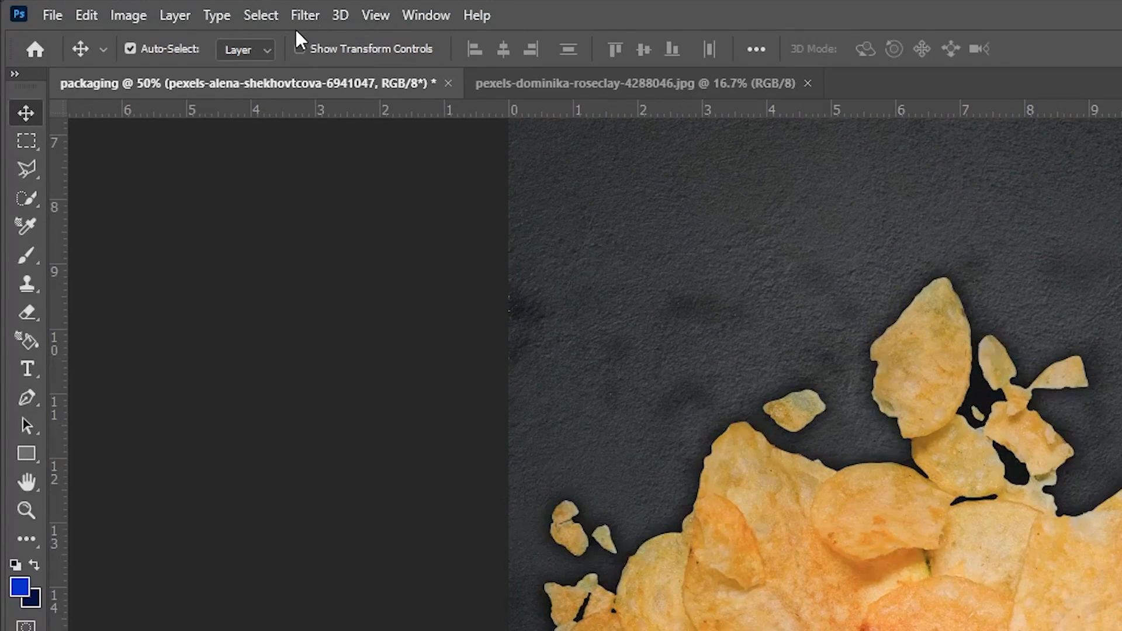
- Open the Camera Raw Filter on the chips layer and set Exposure to -0.50, Contrast to +22 and Highlights to +100
click(302, 16)
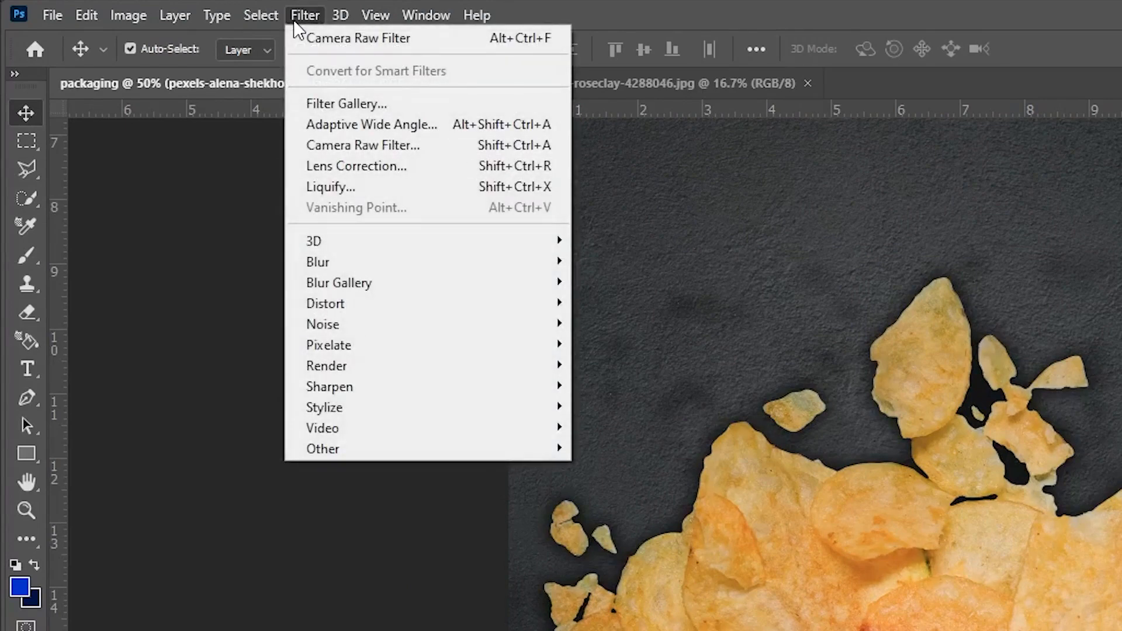
click(388, 144)
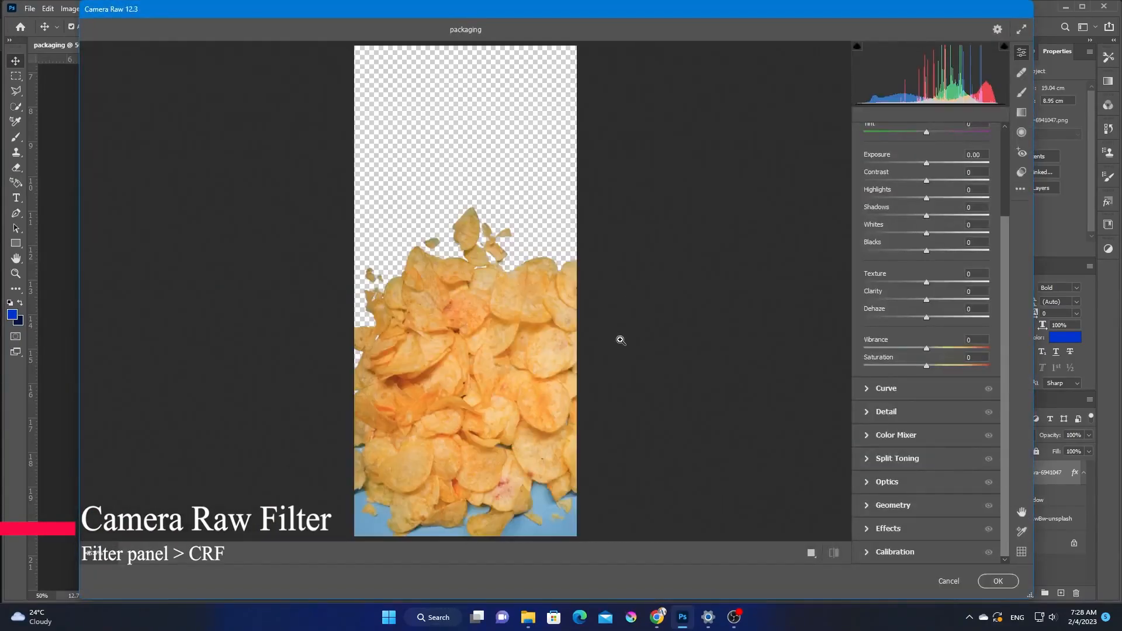
click(474, 379)
alt+click(713, 308)
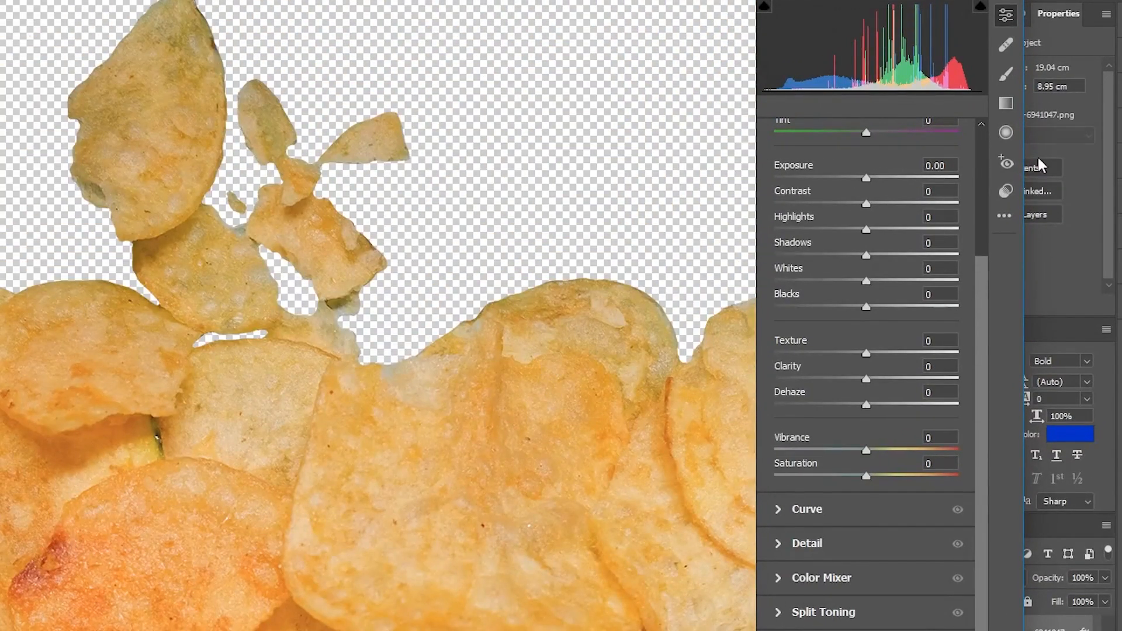
mouse_move(865, 174)
mouse_down()
mouse_move(866, 209)
mouse_move(899, 215)
mouse_move(869, 179)
mouse_move(861, 190)
mouse_up()
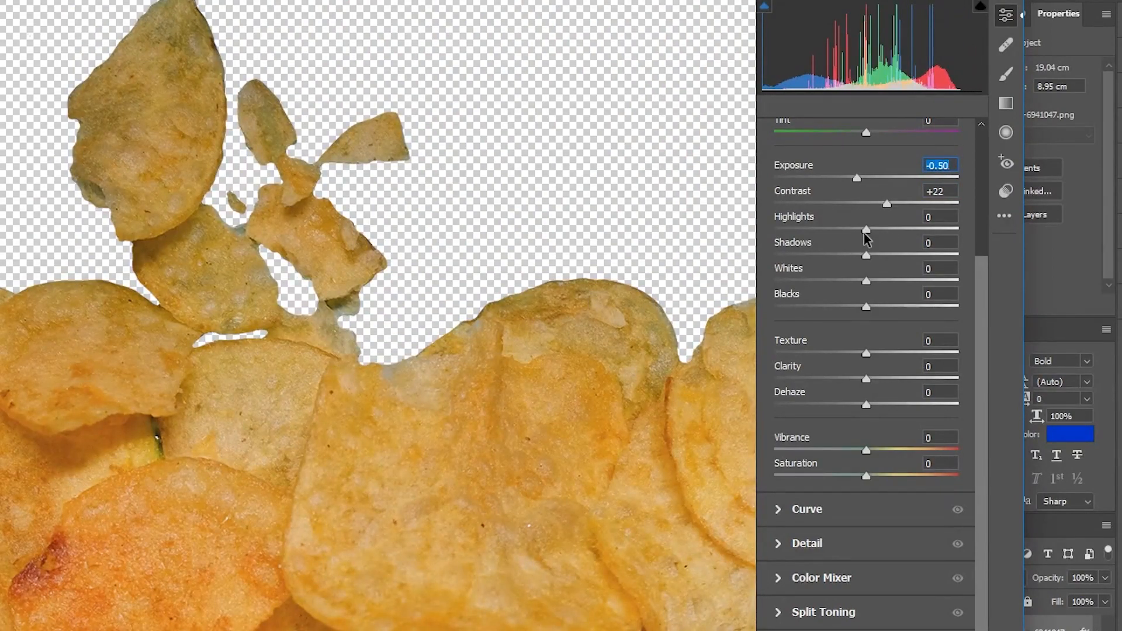
drag(866, 229, 988, 240)
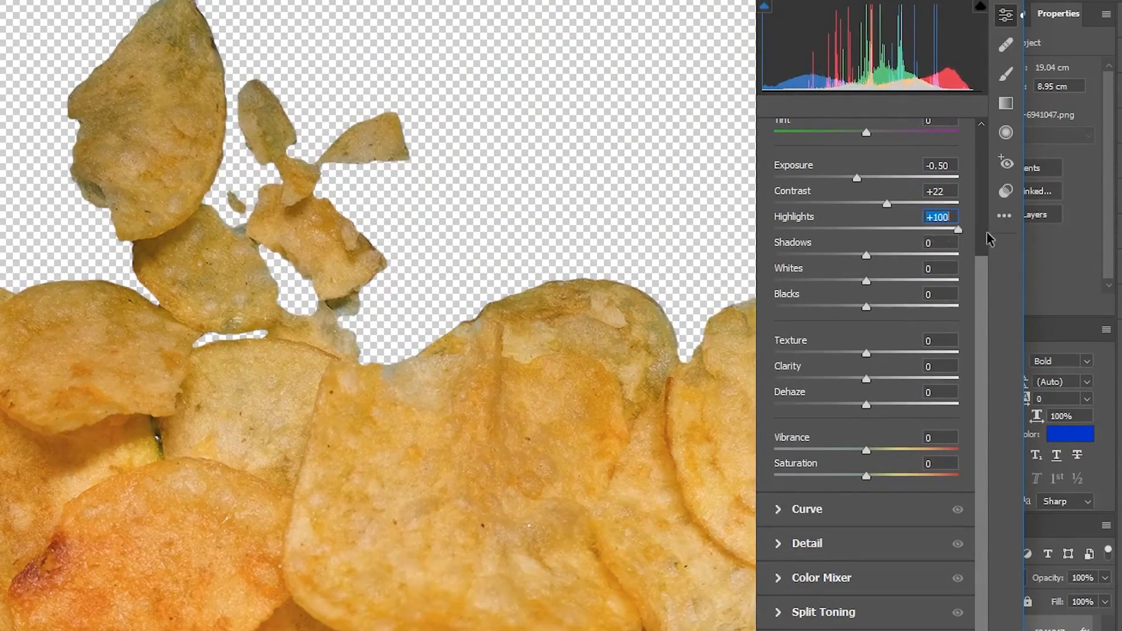
- Set Shadows to -35, Whites to +30 and Blacks to -14, apply the Camera Raw filter, and deselect the chips layer
drag(860, 259, 896, 300)
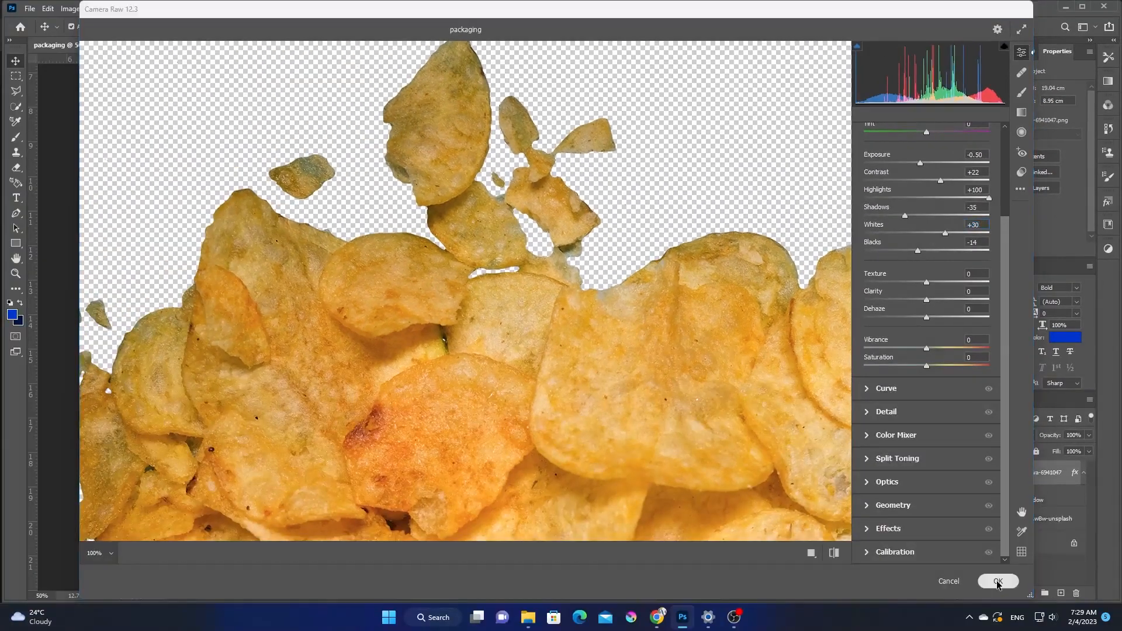
click(996, 581)
click(856, 343)
- Add the text POTATO on the dark background above the chips
scroll(859, 345, up, 5)
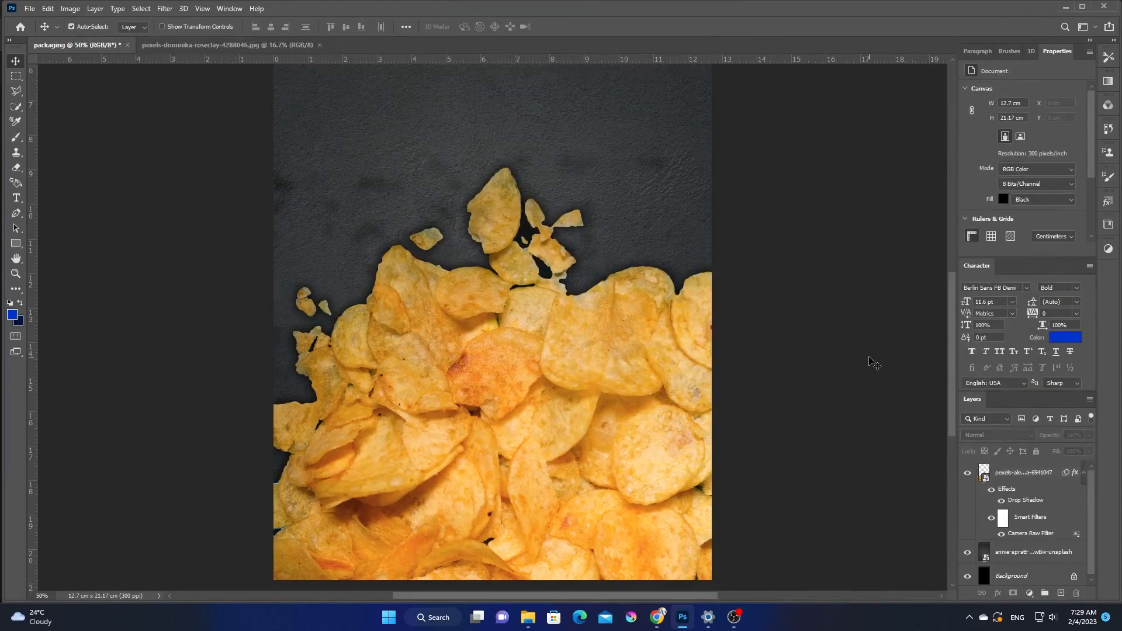
scroll(871, 334, down, 5)
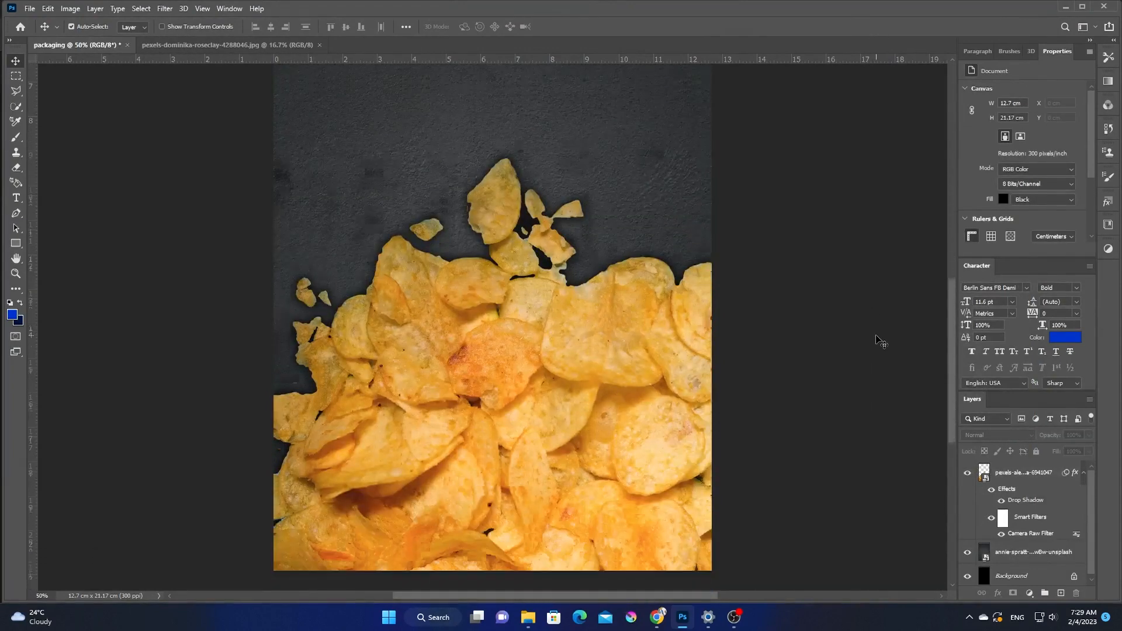
scroll(865, 336, up, 7)
scroll(847, 342, up, 7)
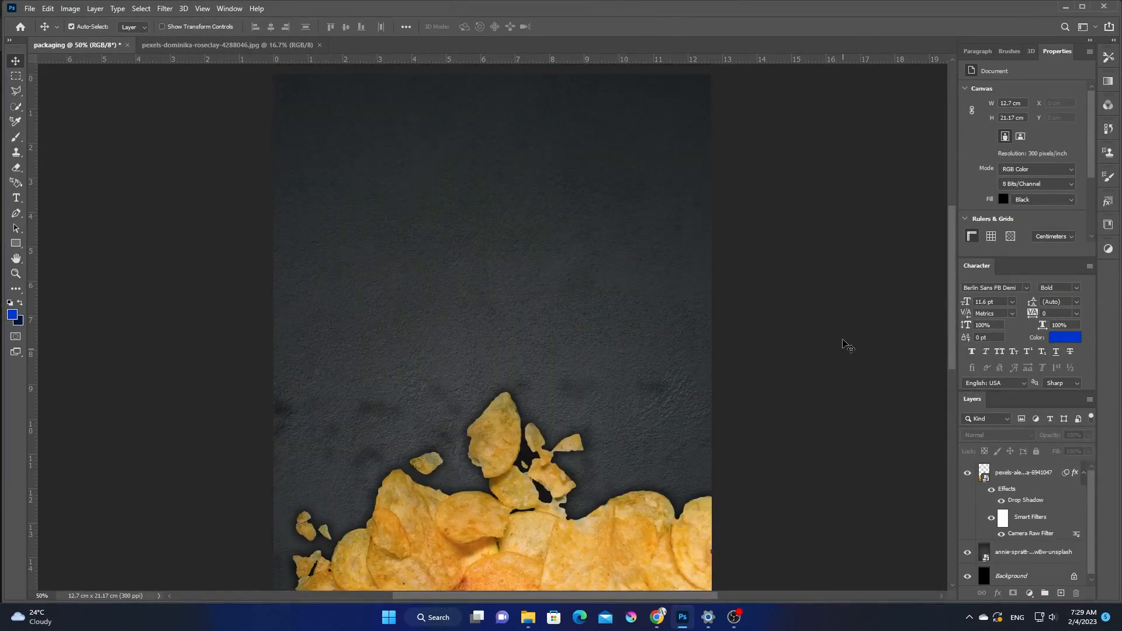
scroll(839, 339, down, 4)
scroll(809, 348, down, 2)
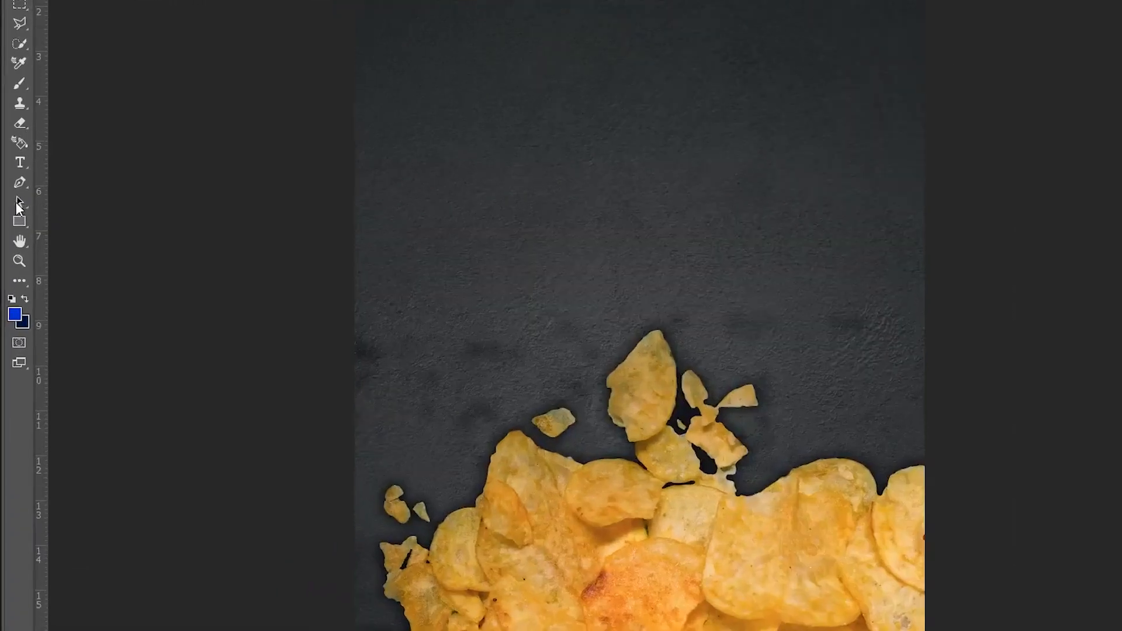
click(17, 198)
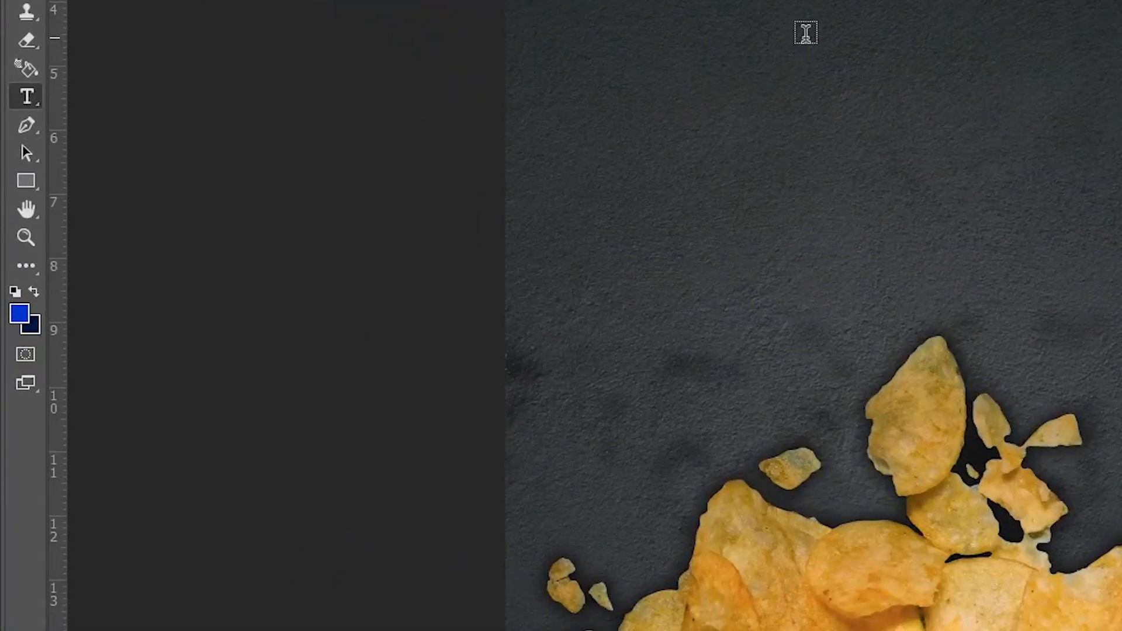
click(805, 35)
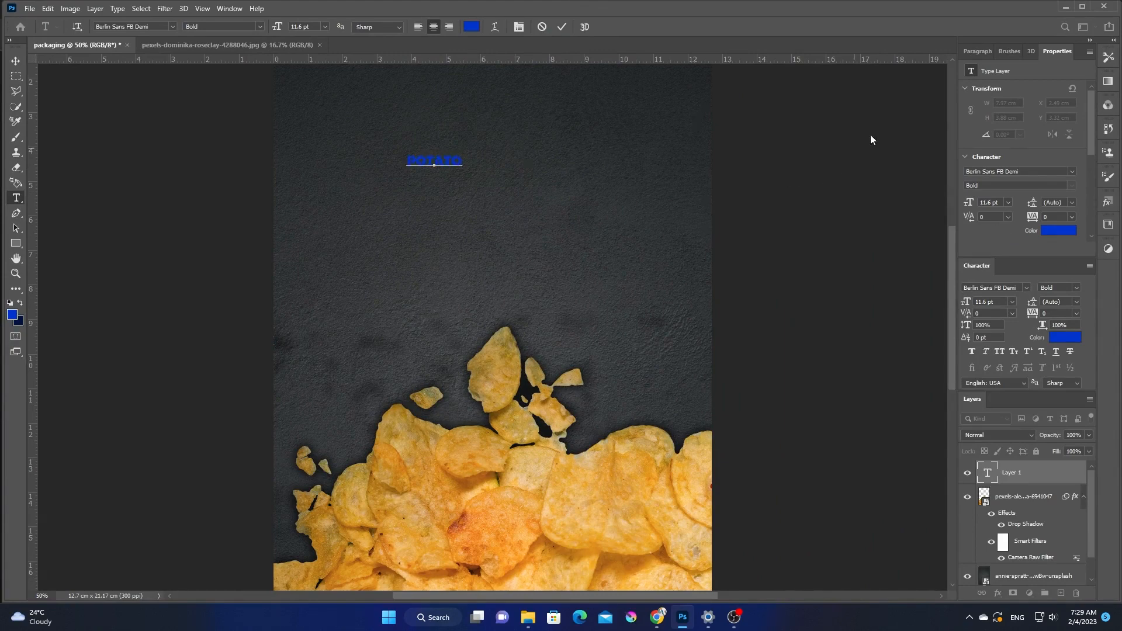
- Try to change the POTATO text's colour to ffffff while the text is still being edited
click(468, 31)
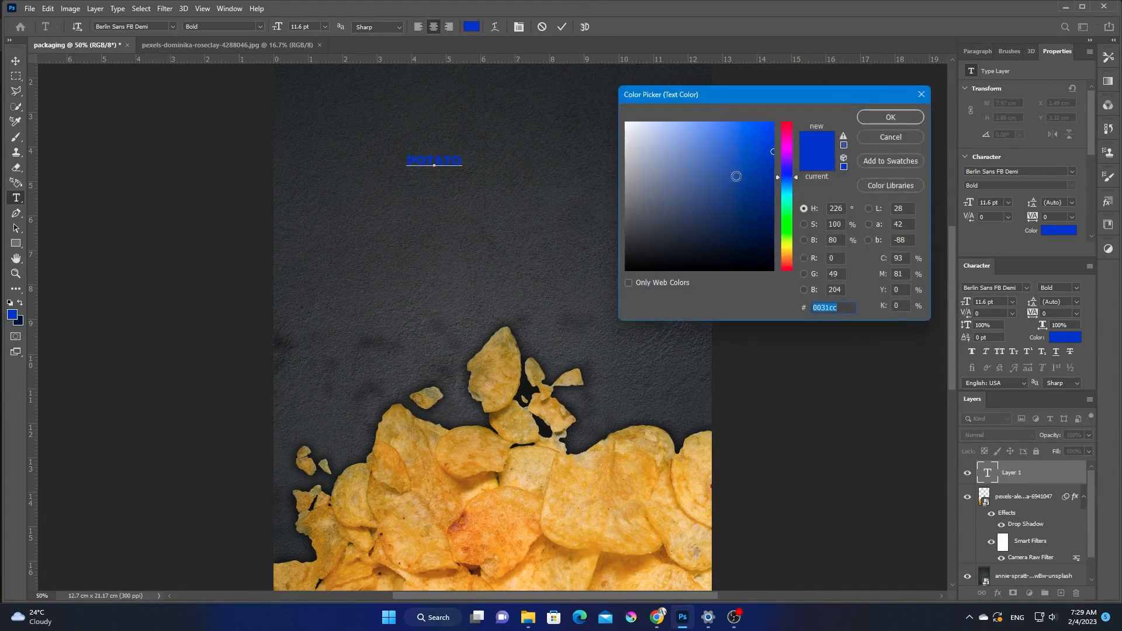
text(ffffff)
click(912, 116)
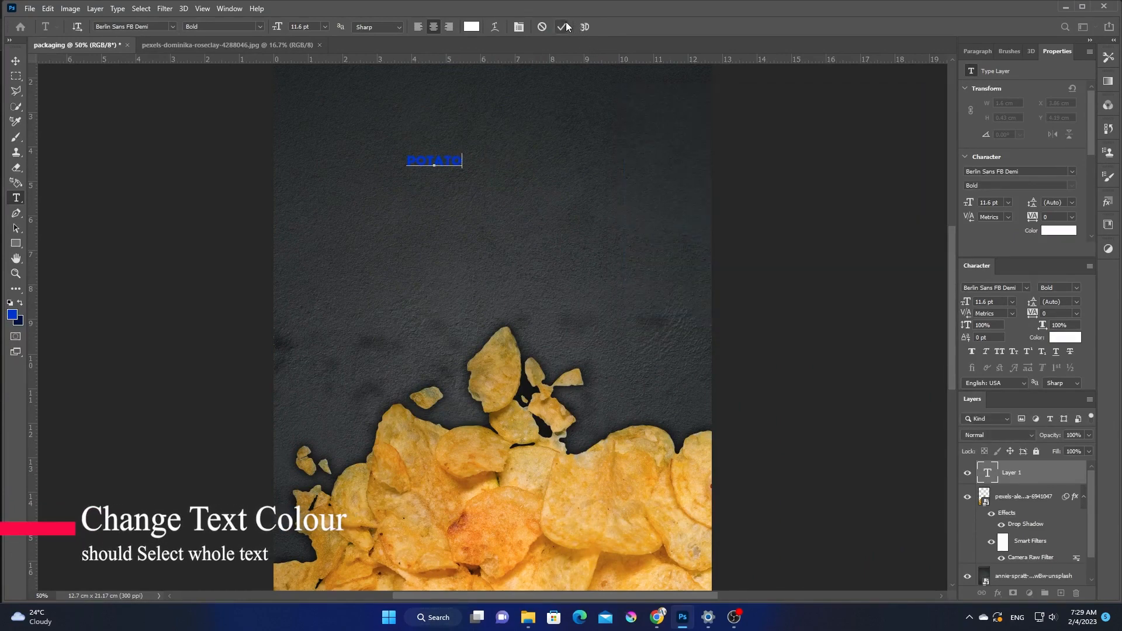
- Commit the POTATO text and recolour the whole text layer white
click(564, 27)
click(1053, 231)
click(628, 111)
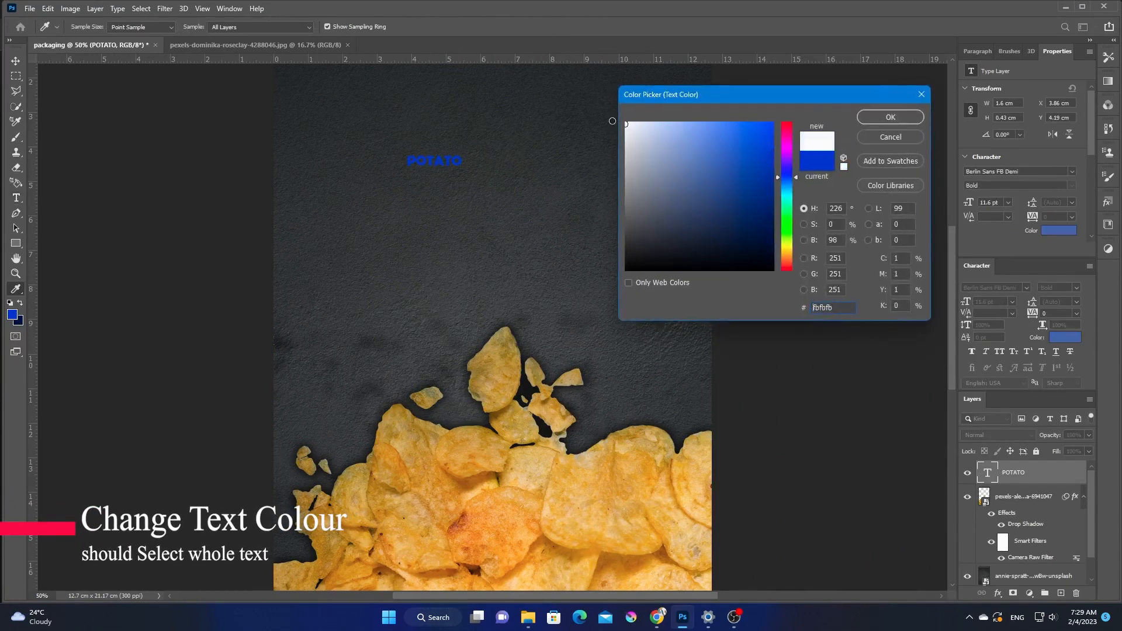
click(909, 116)
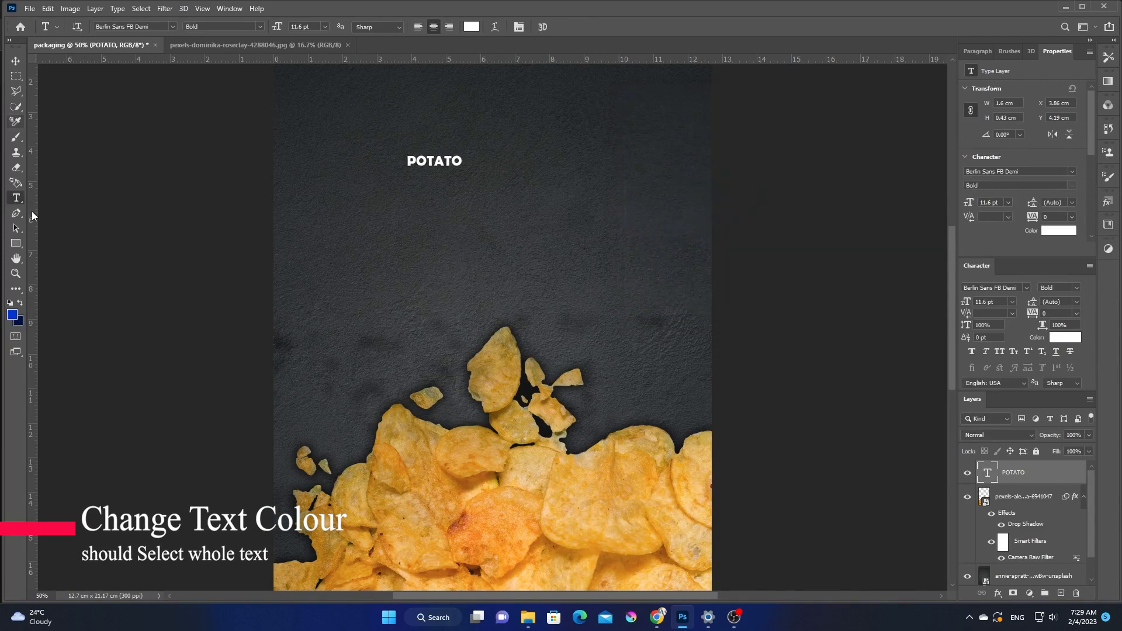
- Add a separate CHIPS text layer just below POTATO and commit it
click(440, 191)
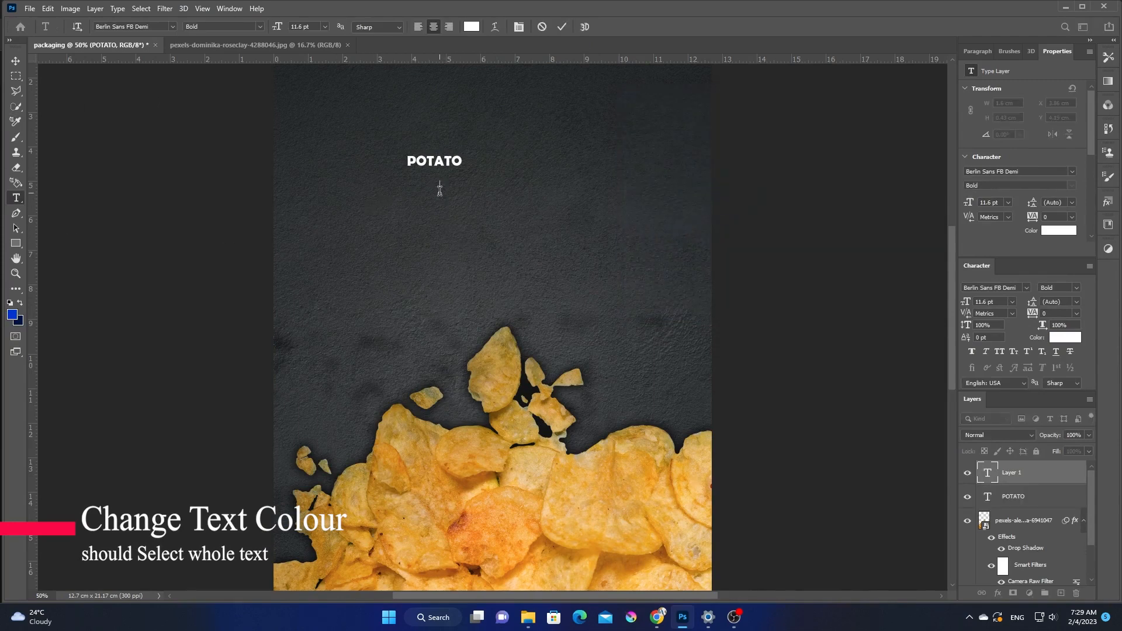
text(CHIPS)
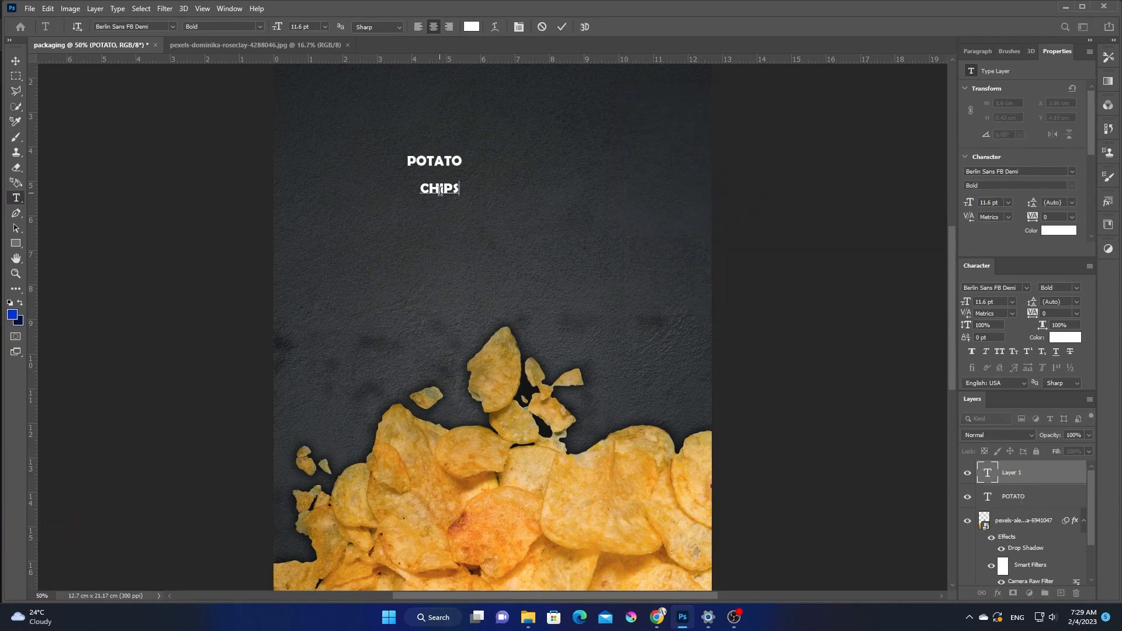
click(561, 27)
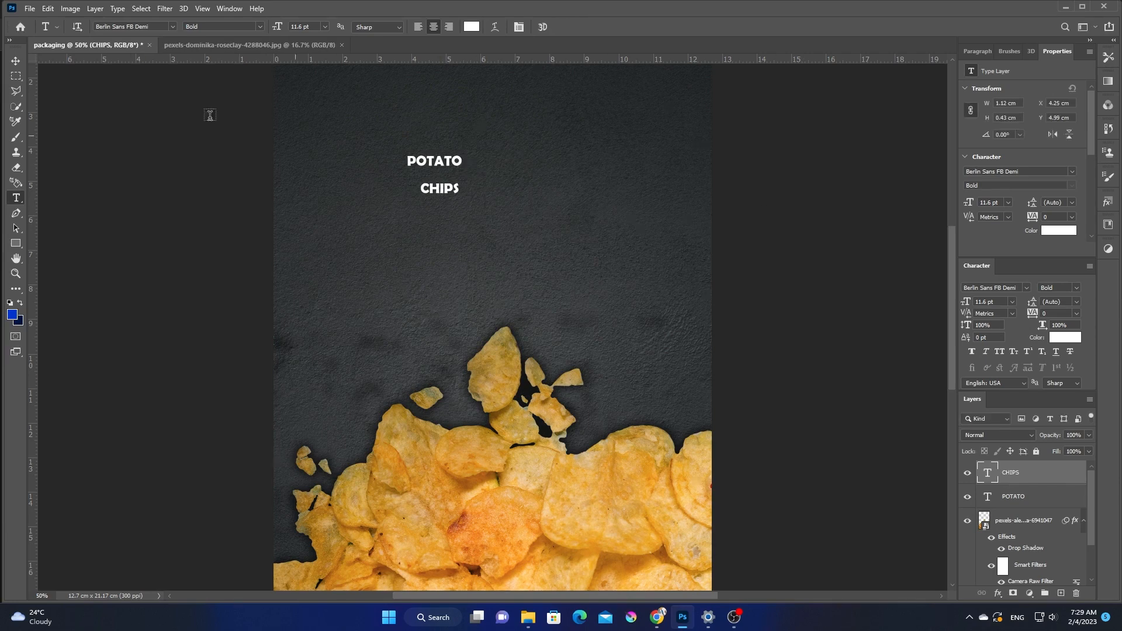
- Move CHIPS directly beneath POTATO and scale it to about 140% so both words have matching widths
click(15, 63)
drag(451, 191, 410, 177)
key(ctrl+t)
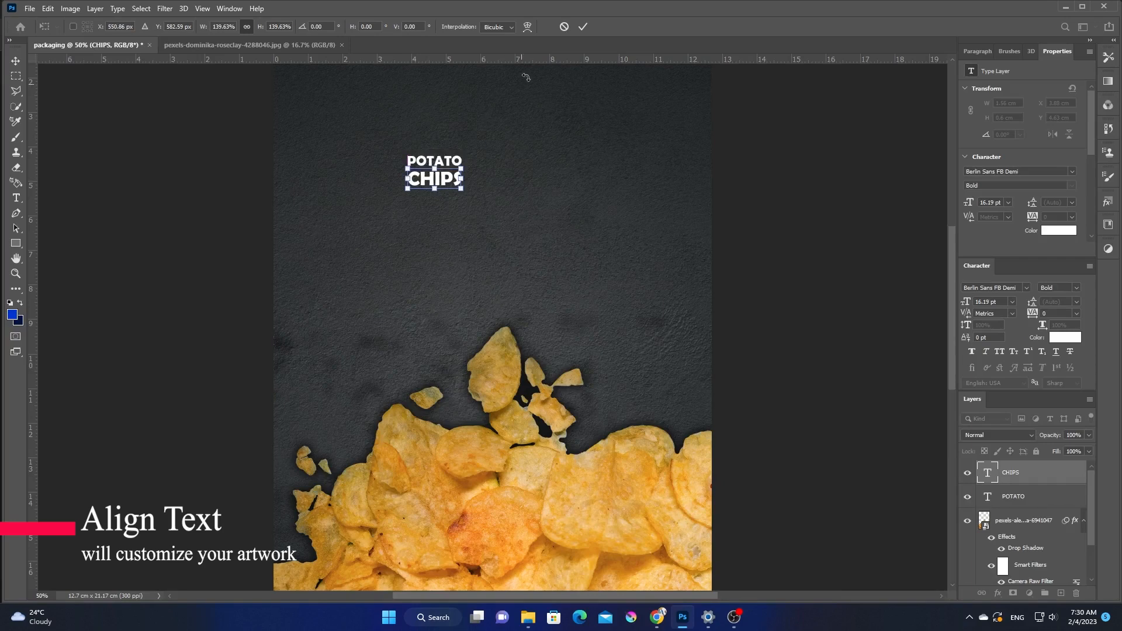
click(582, 27)
- Lock the dark texture background layer
scroll(1064, 572, down, 2)
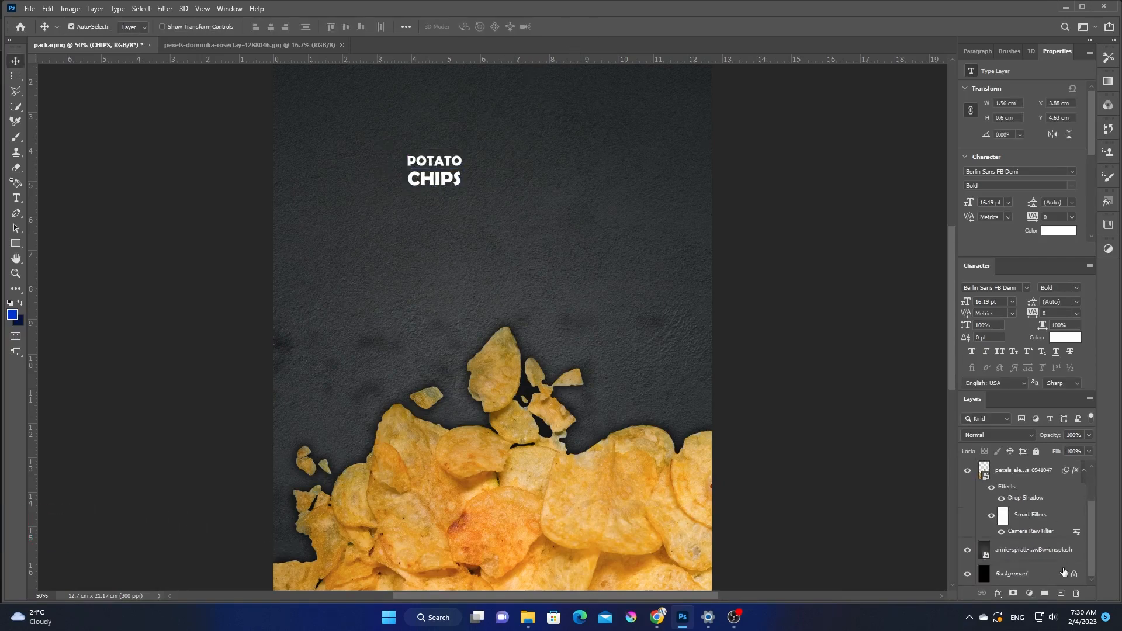
click(1052, 553)
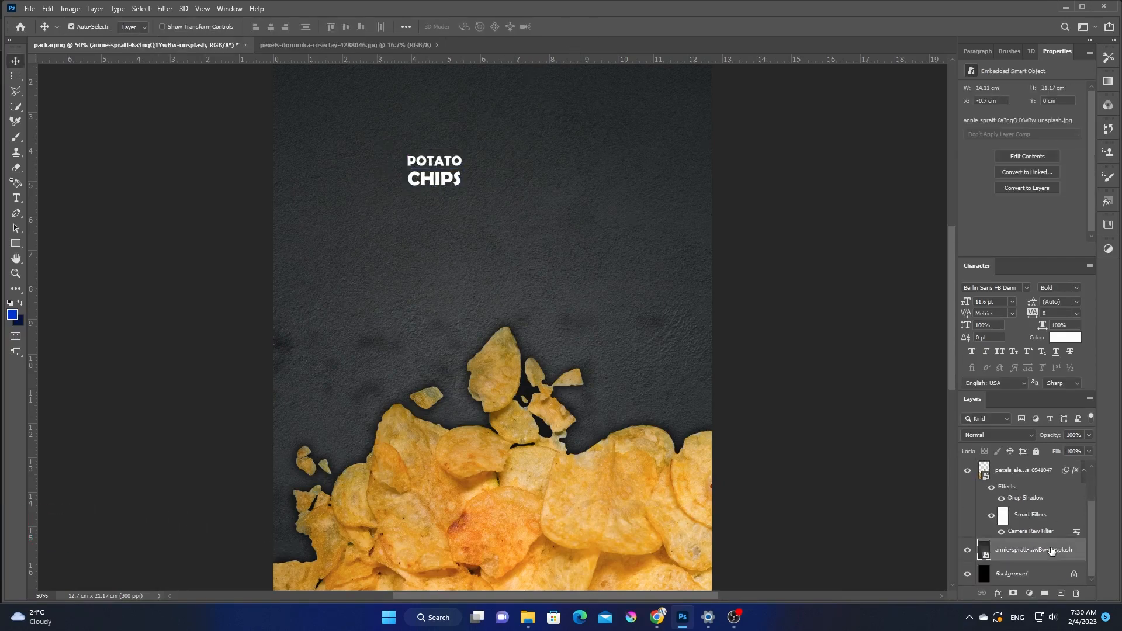
click(1038, 451)
- Select both text layers, centre them horizontally on the canvas above the chips, and enlarge them together to about 8.15 cm wide
scroll(1028, 514, up, 2)
drag(390, 140, 477, 200)
drag(458, 154, 448, 207)
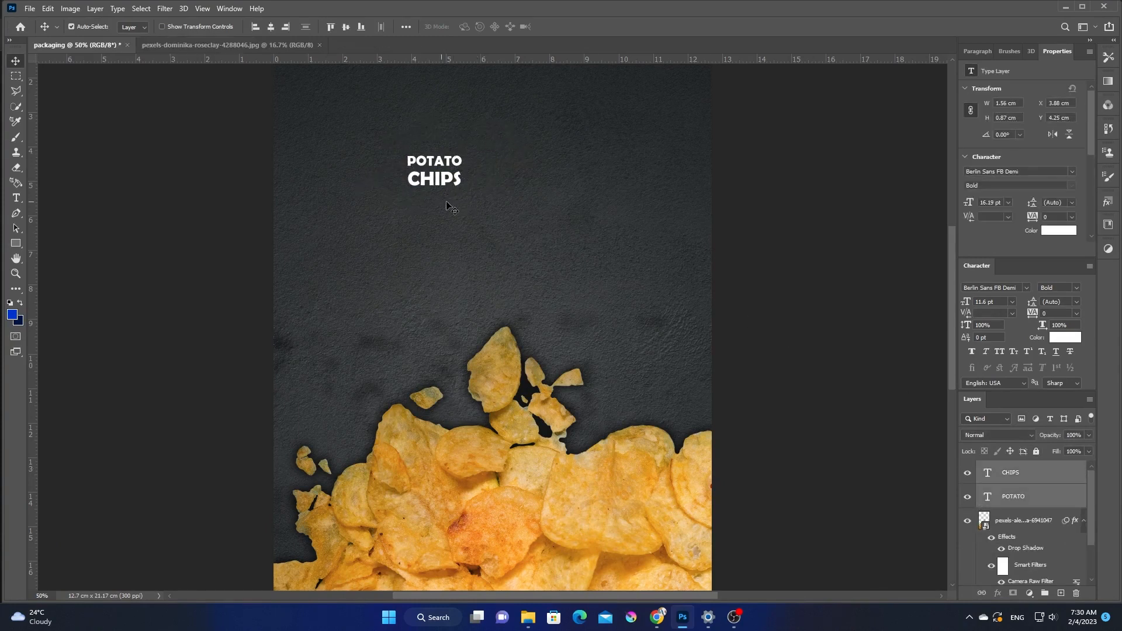
key(ctrl+t)
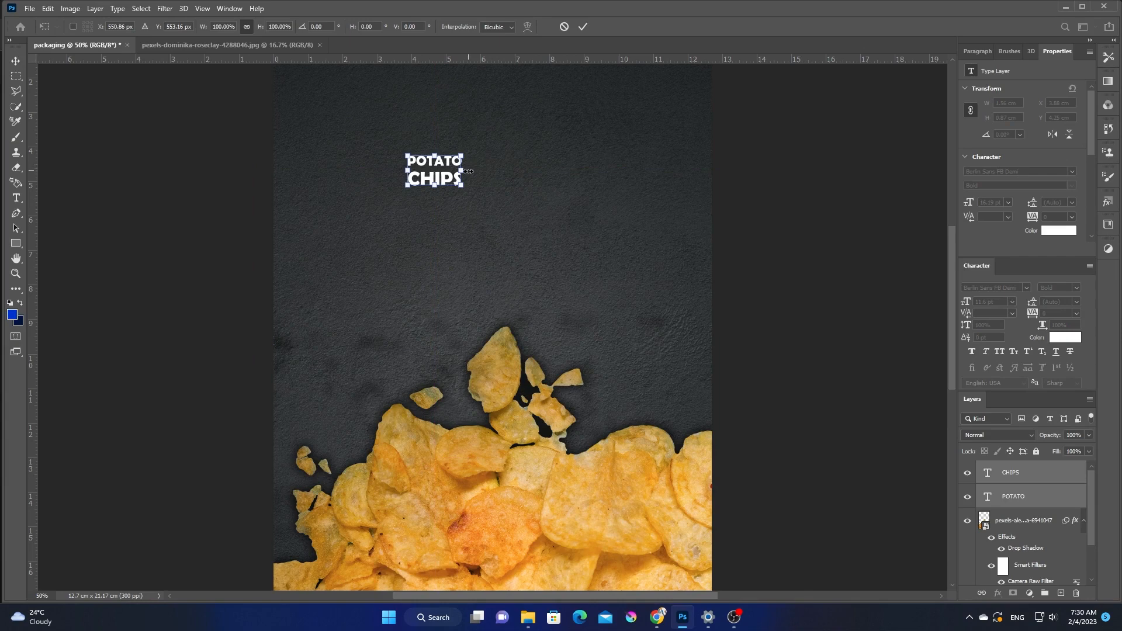
drag(469, 171, 570, 170)
scroll(575, 199, up, 2)
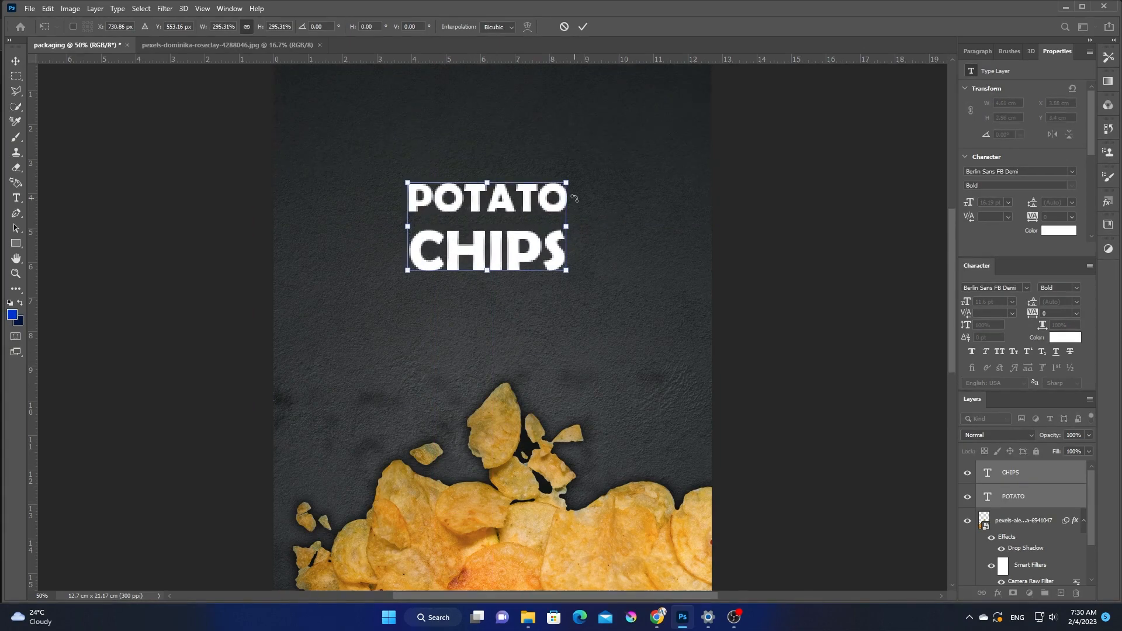
scroll(575, 198, up, 1)
drag(521, 270, 528, 320)
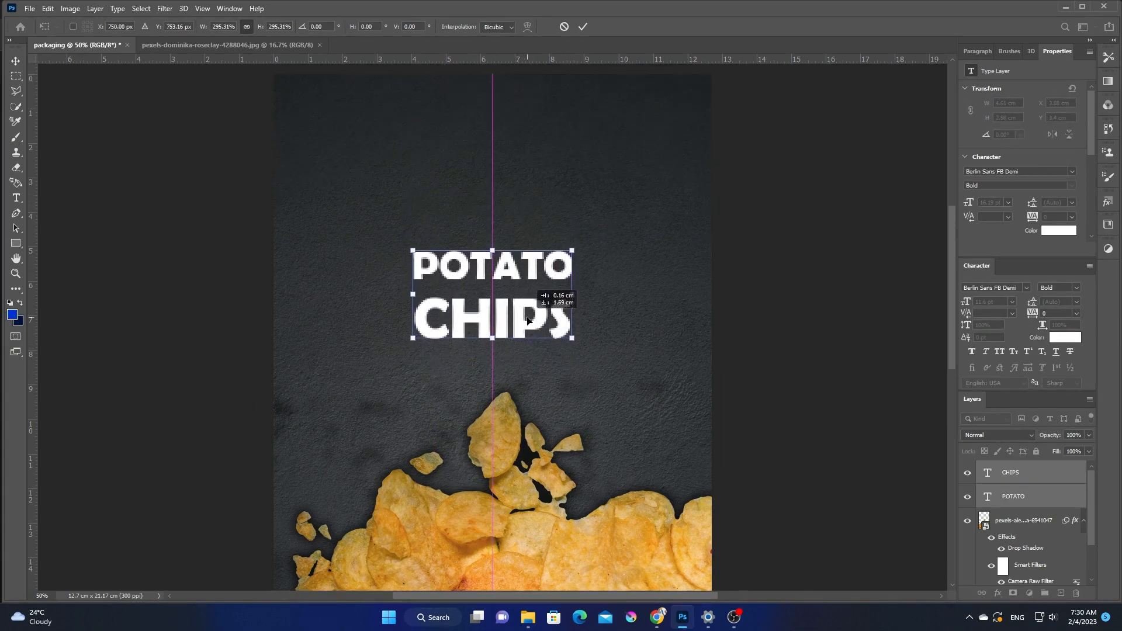
drag(492, 250, 505, 182)
click(583, 27)
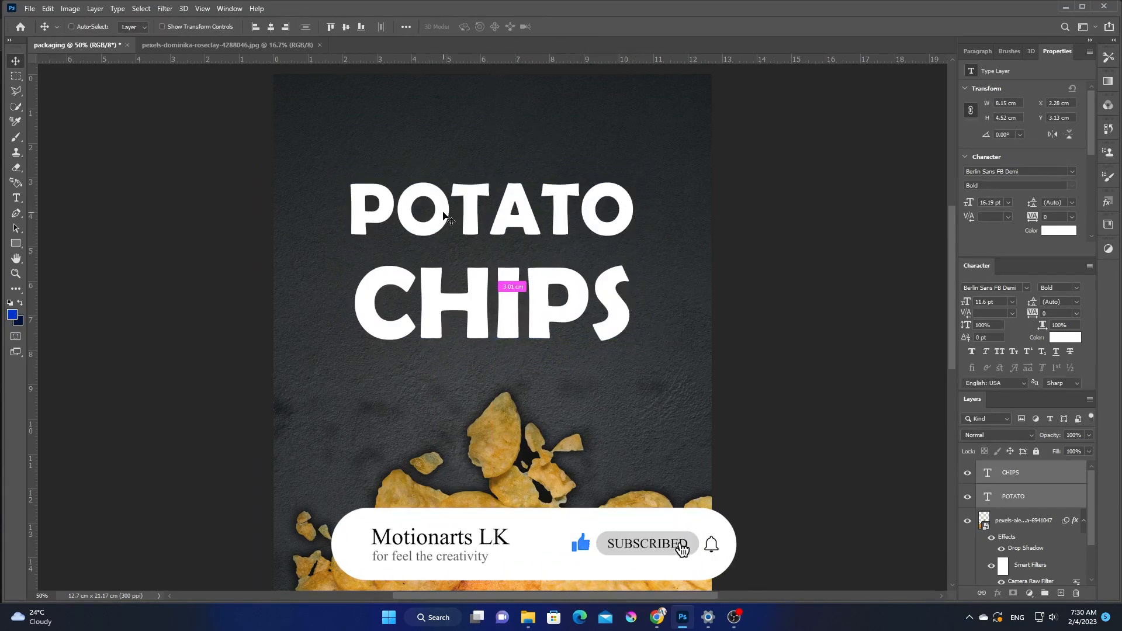
- Scale both text layers together to about 114%, shift them slightly down along the canvas centre line, and apply the transform
key(ctrl+t)
scroll(608, 331, down, 1)
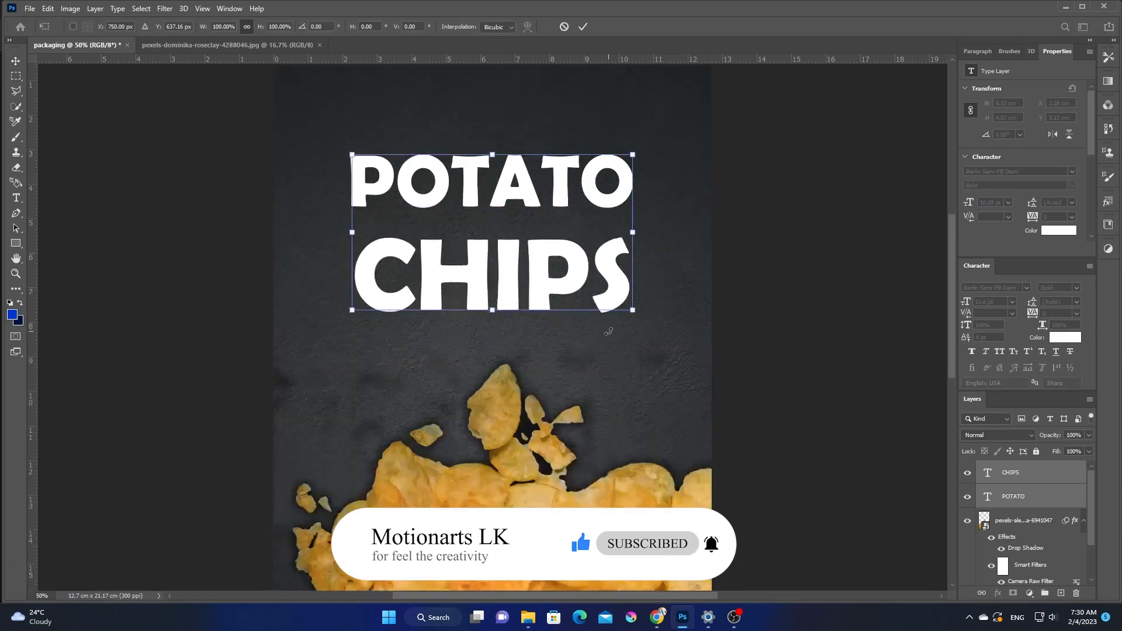
scroll(609, 331, down, 3)
key(ctrl+minus)
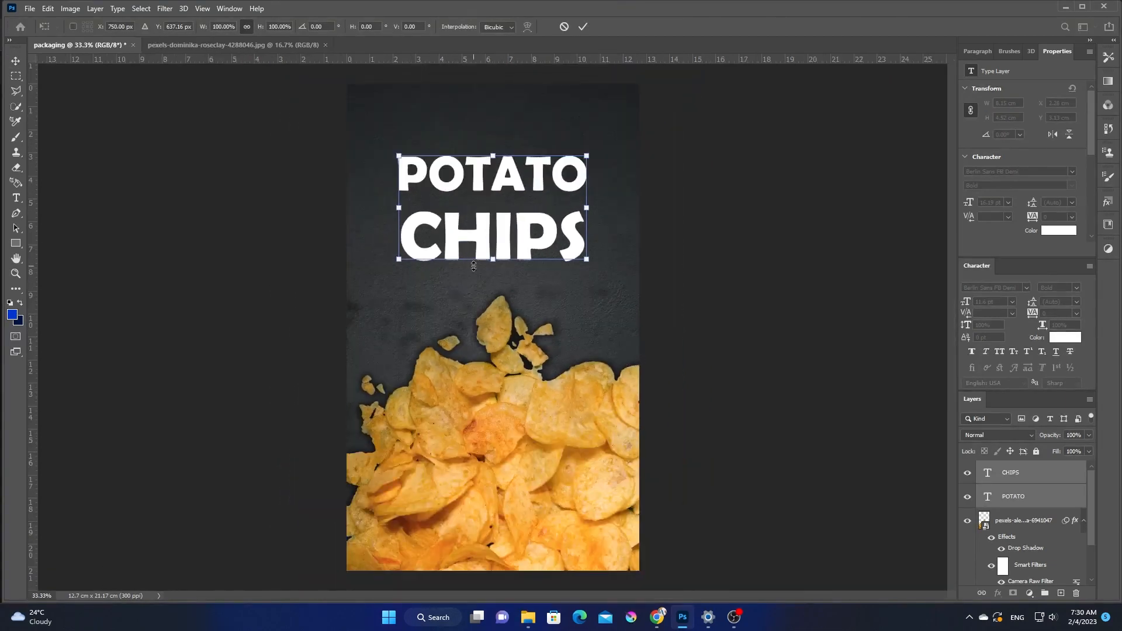
drag(501, 236, 495, 240)
drag(495, 156, 500, 141)
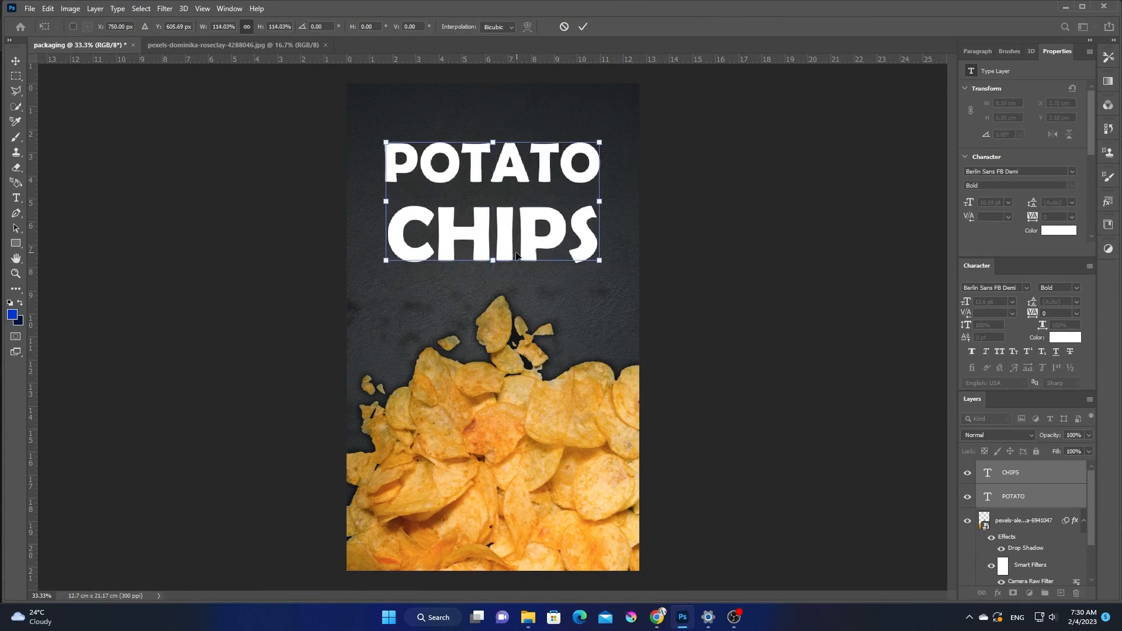
drag(516, 248, 515, 254)
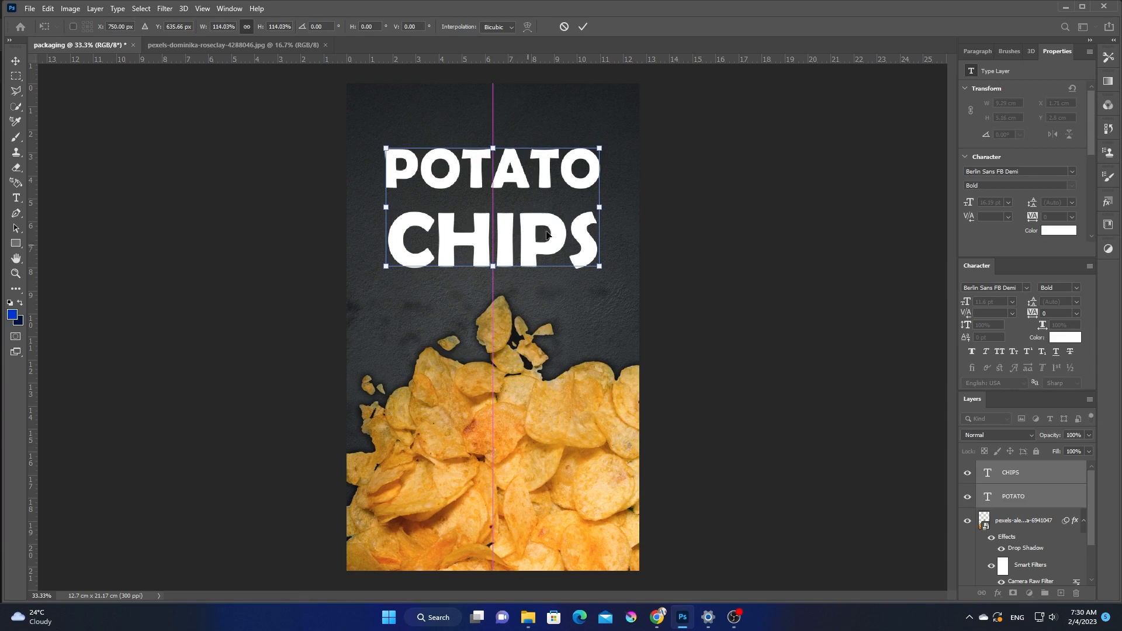
click(582, 27)
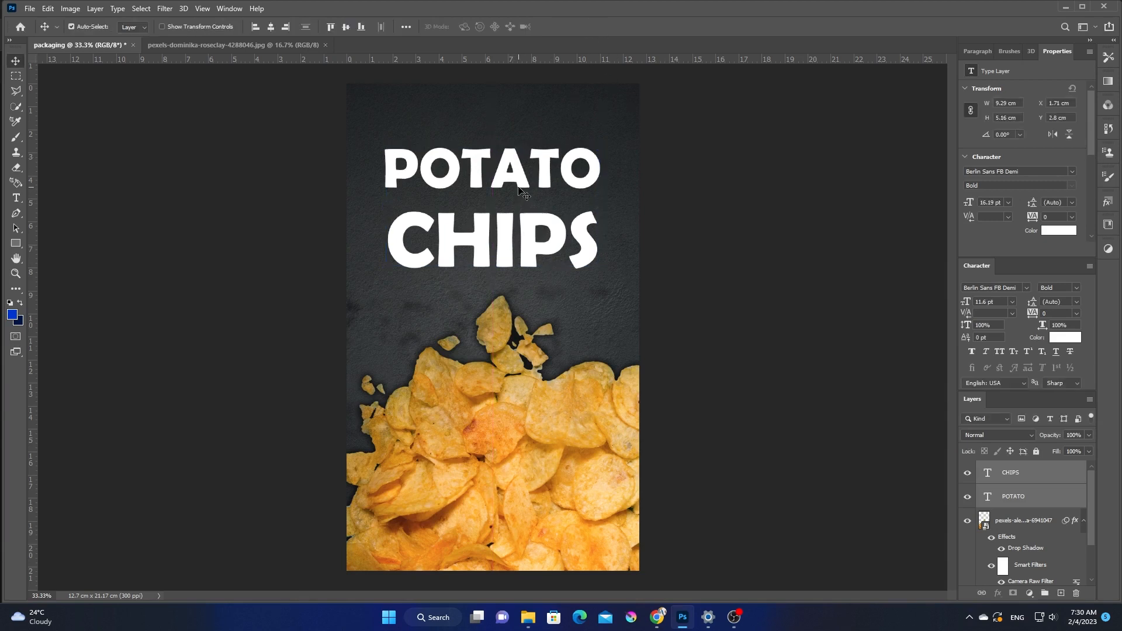
- Move POTATO down closer to CHIPS, and shift both words up together to about Y 3.13 cm
mouse_move(522, 182)
mouse_down()
mouse_move(515, 171)
mouse_move(520, 186)
mouse_up()
click(608, 143)
click(683, 243)
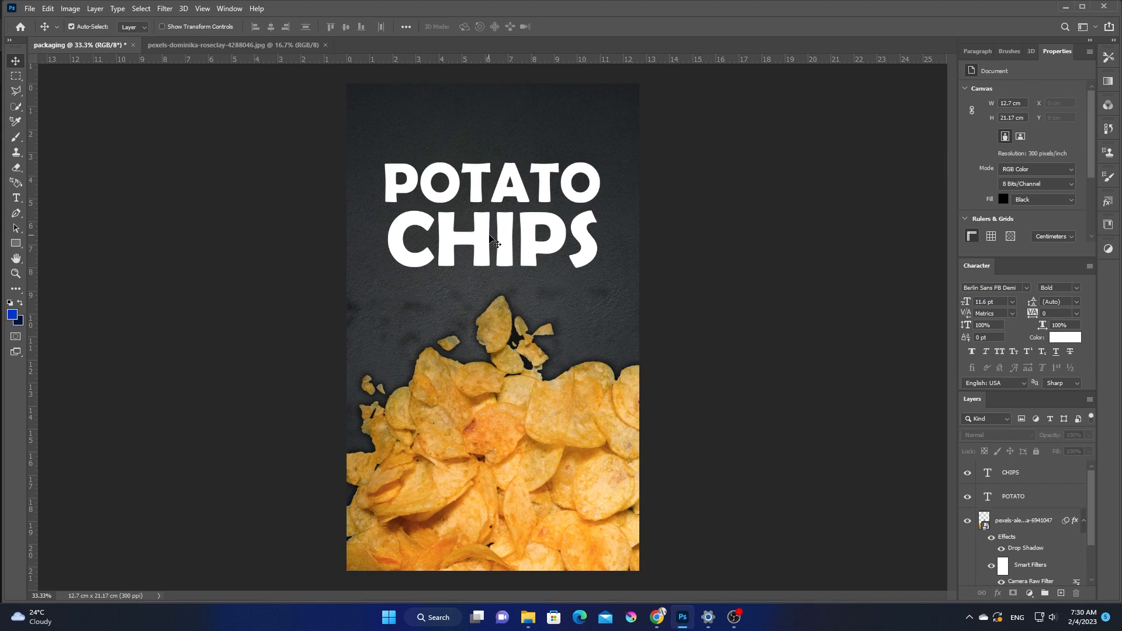
drag(618, 211, 433, 154)
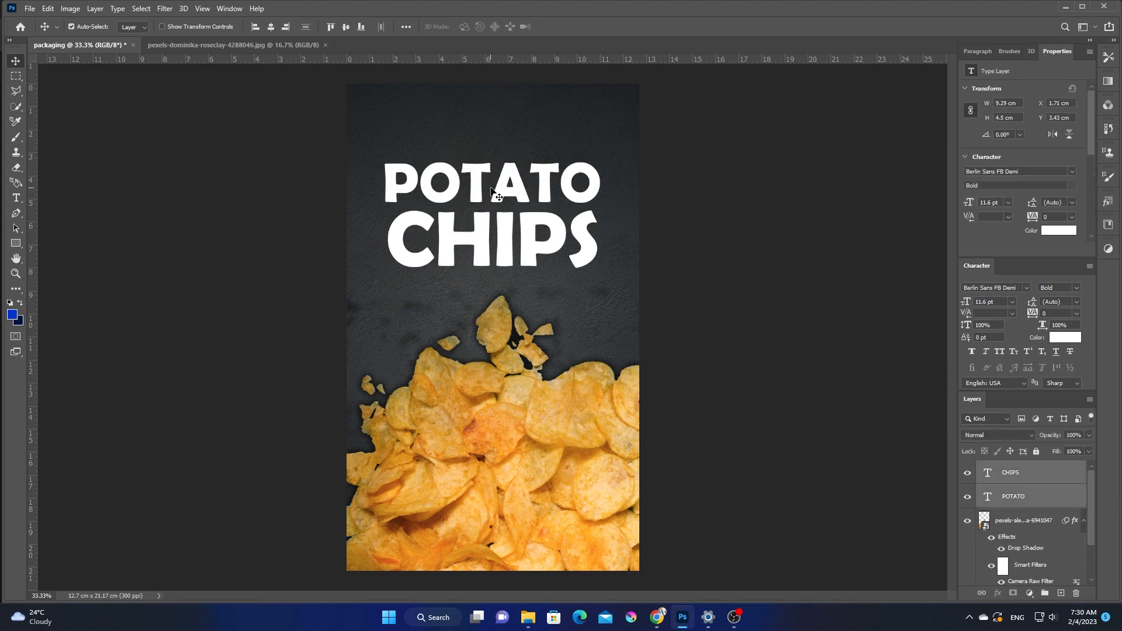
drag(498, 191, 497, 181)
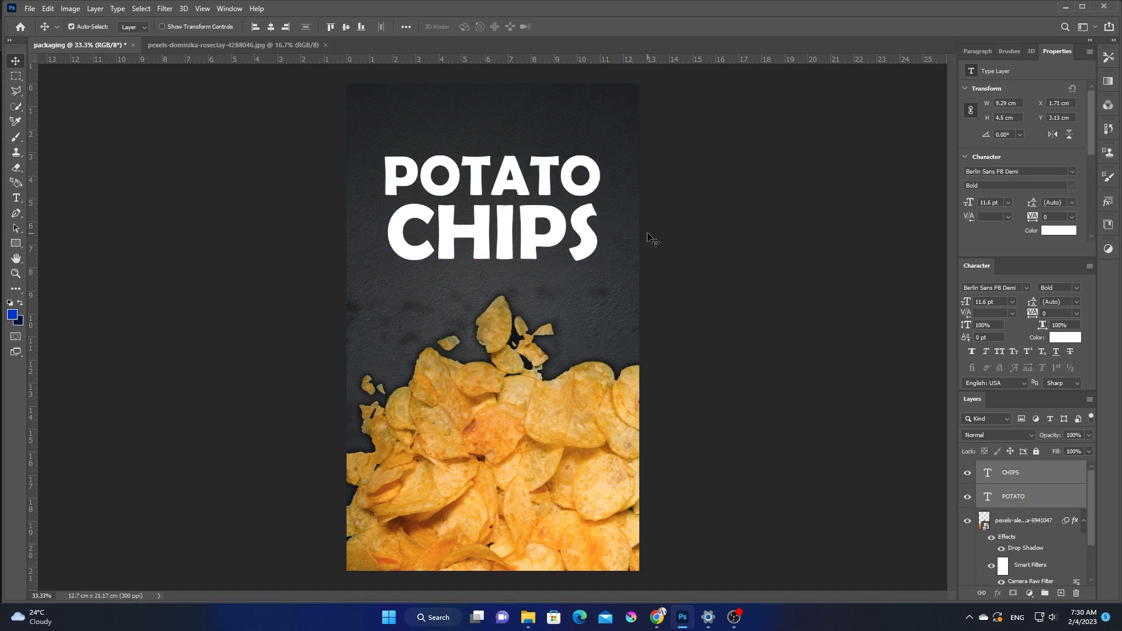
- Add a drop shadow to the POTATO text layer with 21% spread and 62 px size
click(641, 332)
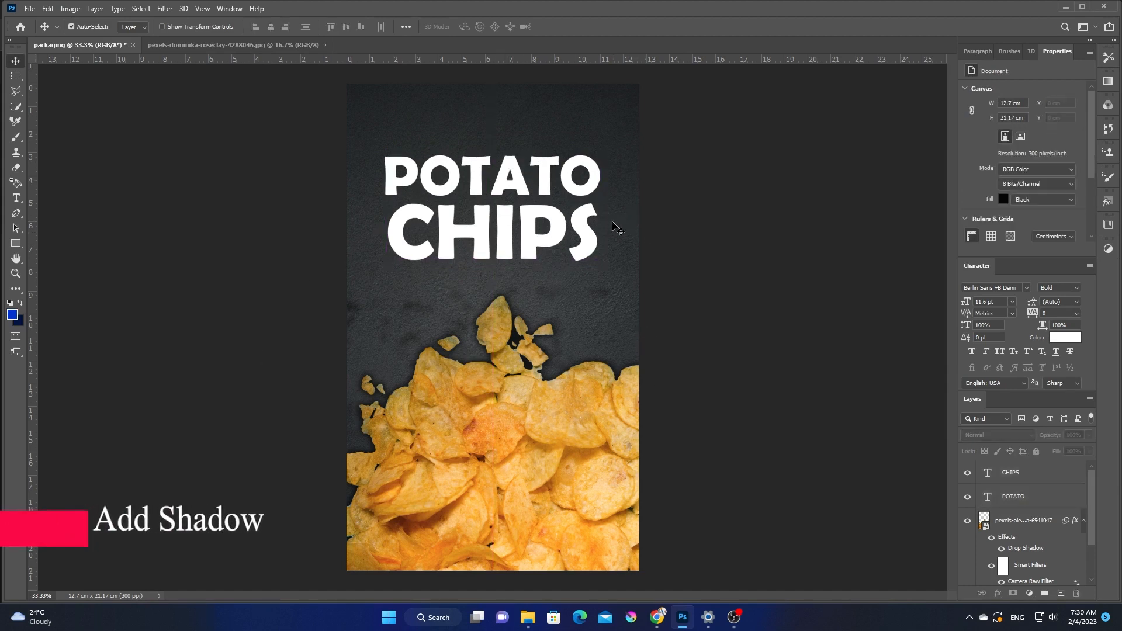
click(1052, 497)
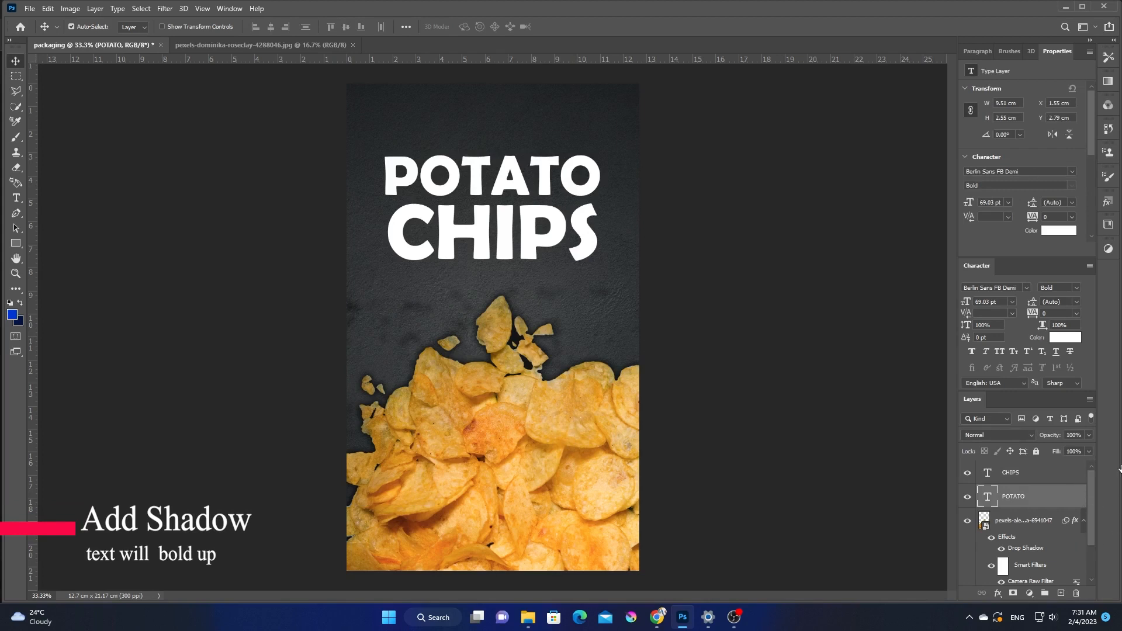
double_click(1052, 497)
click(700, 294)
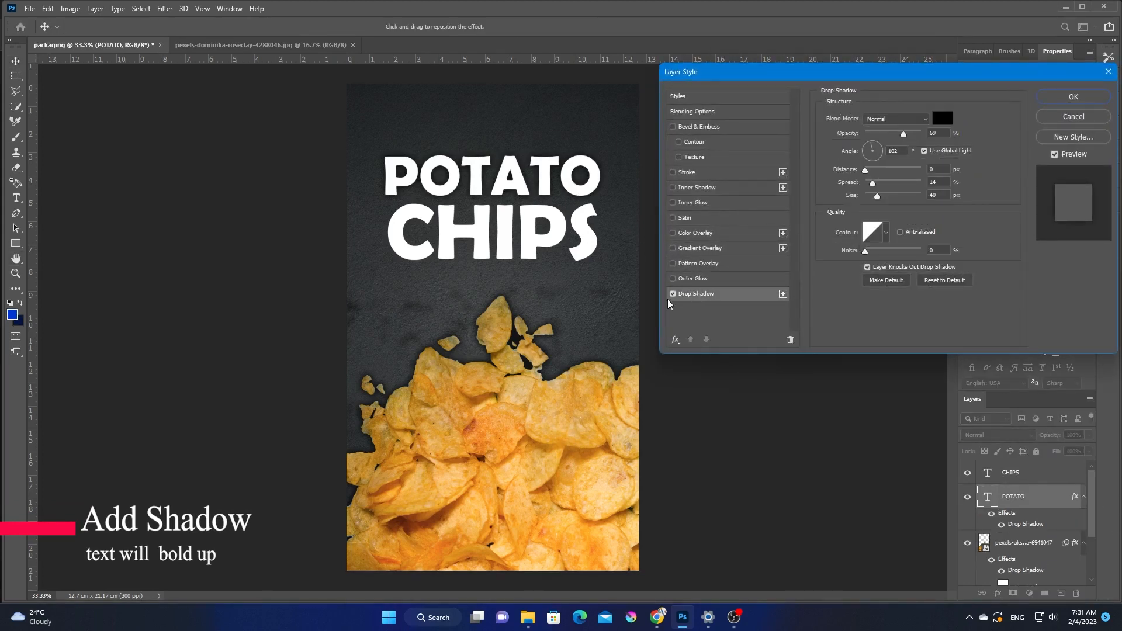
mouse_move(877, 196)
mouse_down()
mouse_move(893, 198)
mouse_move(875, 191)
mouse_move(886, 190)
mouse_move(877, 204)
mouse_move(883, 195)
mouse_up()
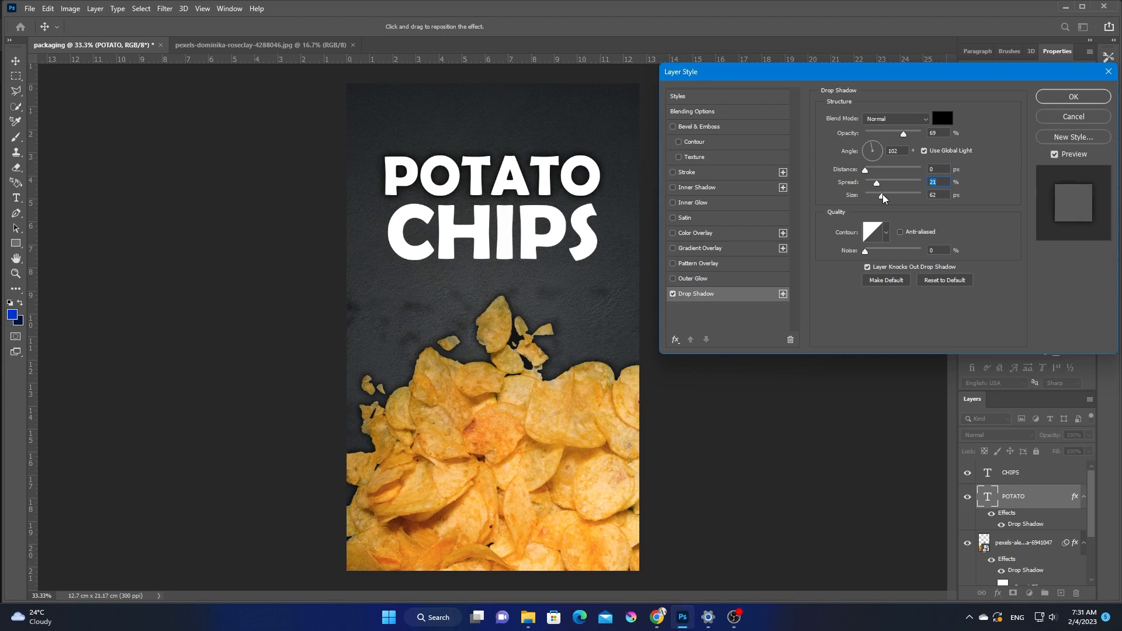
click(1056, 102)
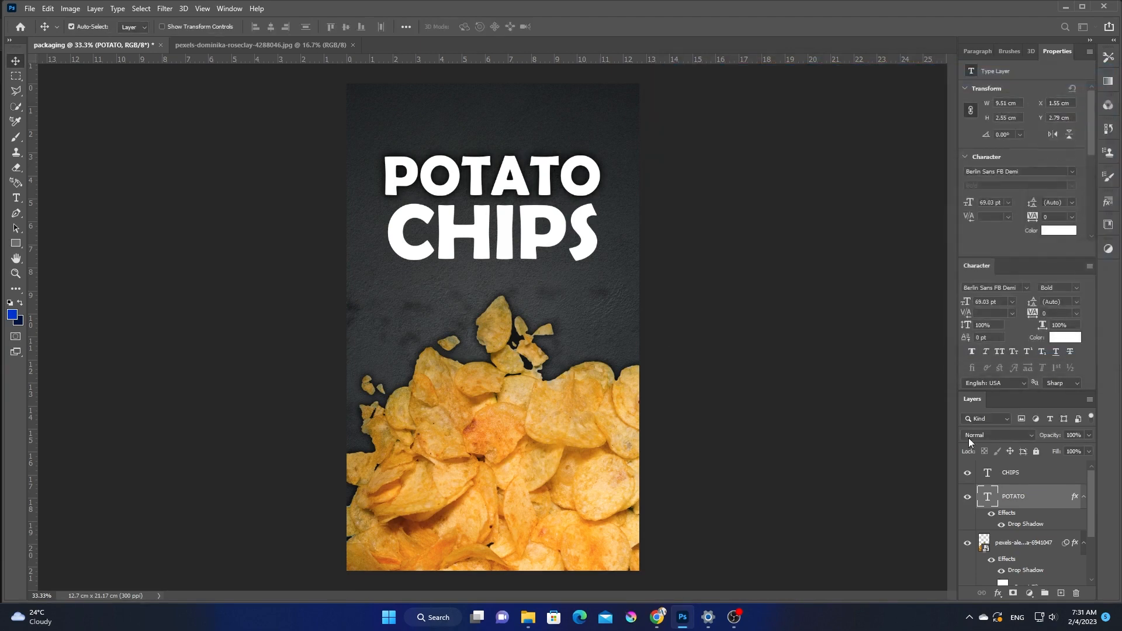
- Add a drop shadow to the CHIPS text layer with the same settings as the POTATO shadow
double_click(1056, 479)
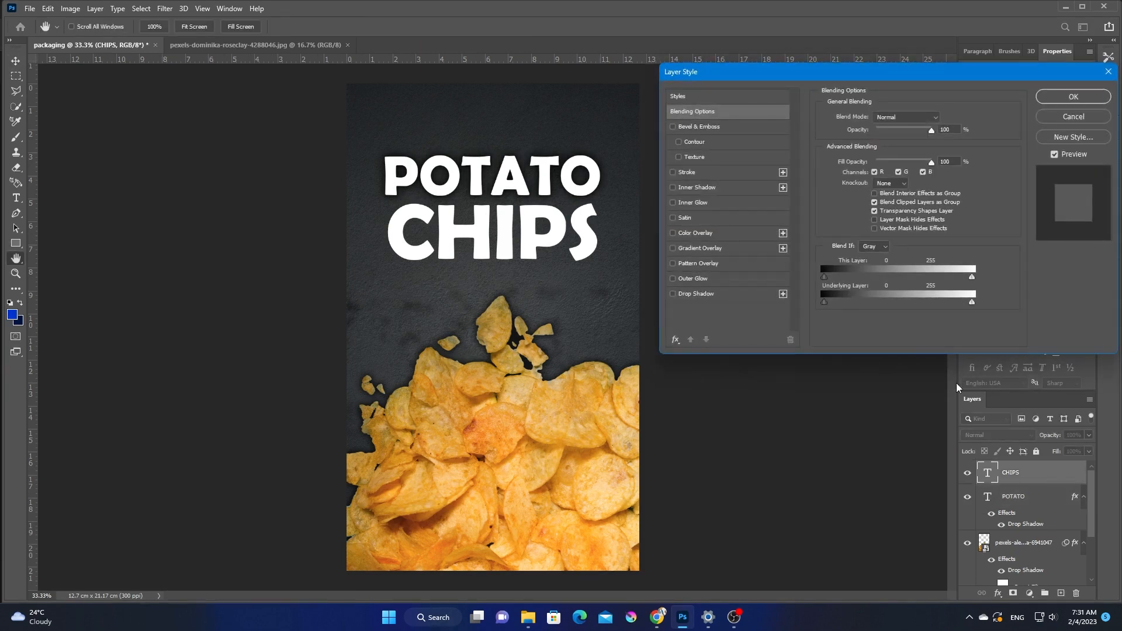
click(741, 300)
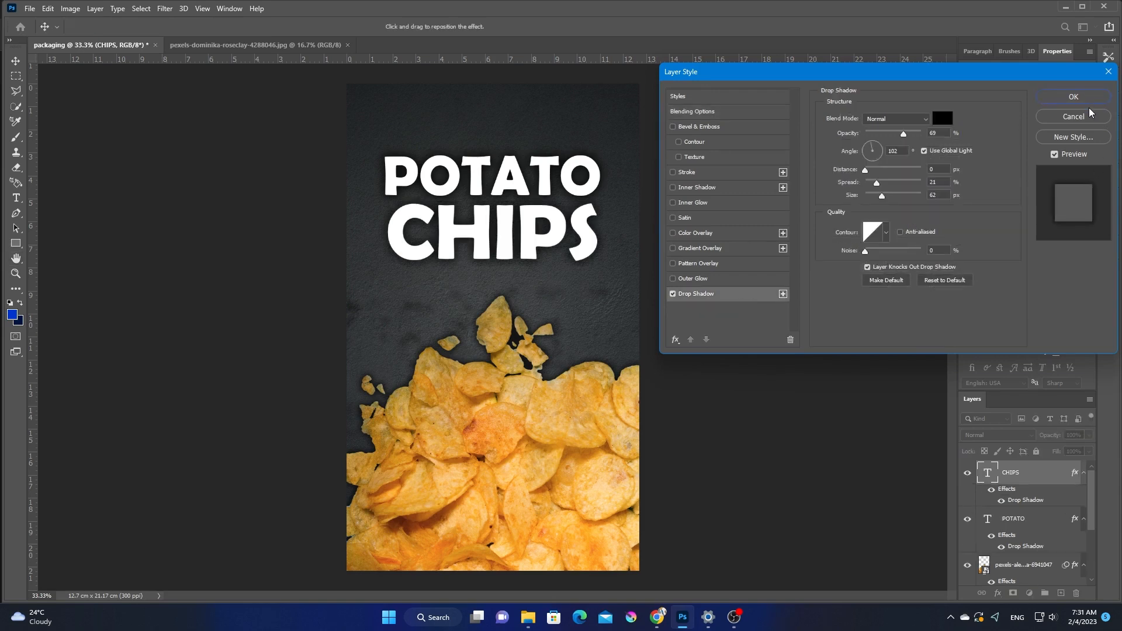
click(1074, 97)
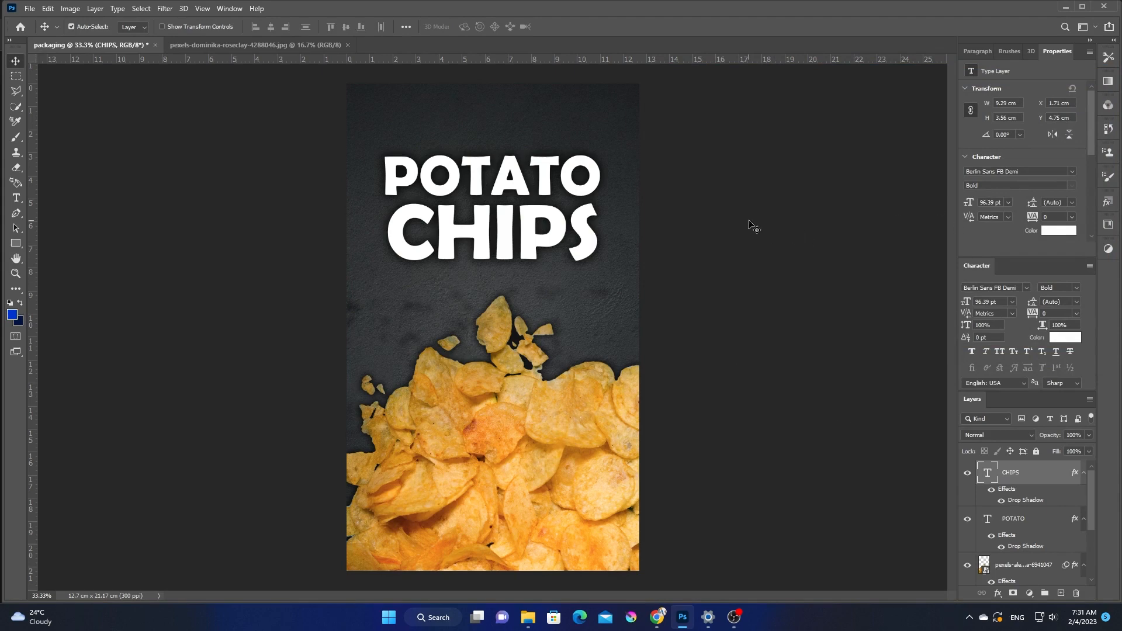
- Switch to the tomato photo document and select the white ketchup bowl with the Quick Selection tool
click(250, 45)
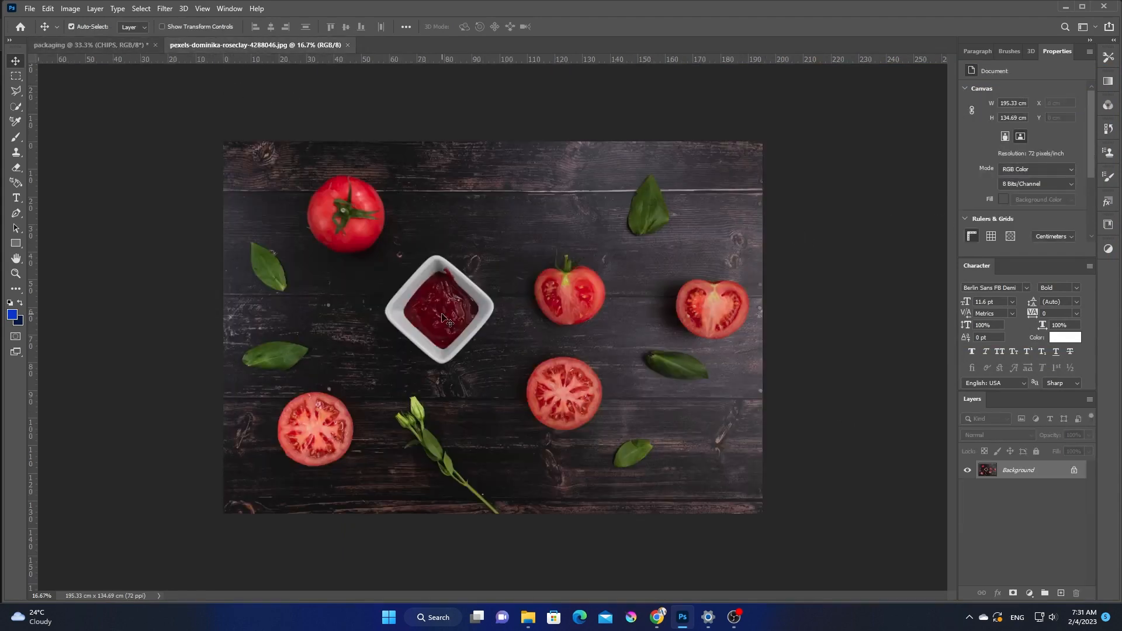
key(ctrl+plus)
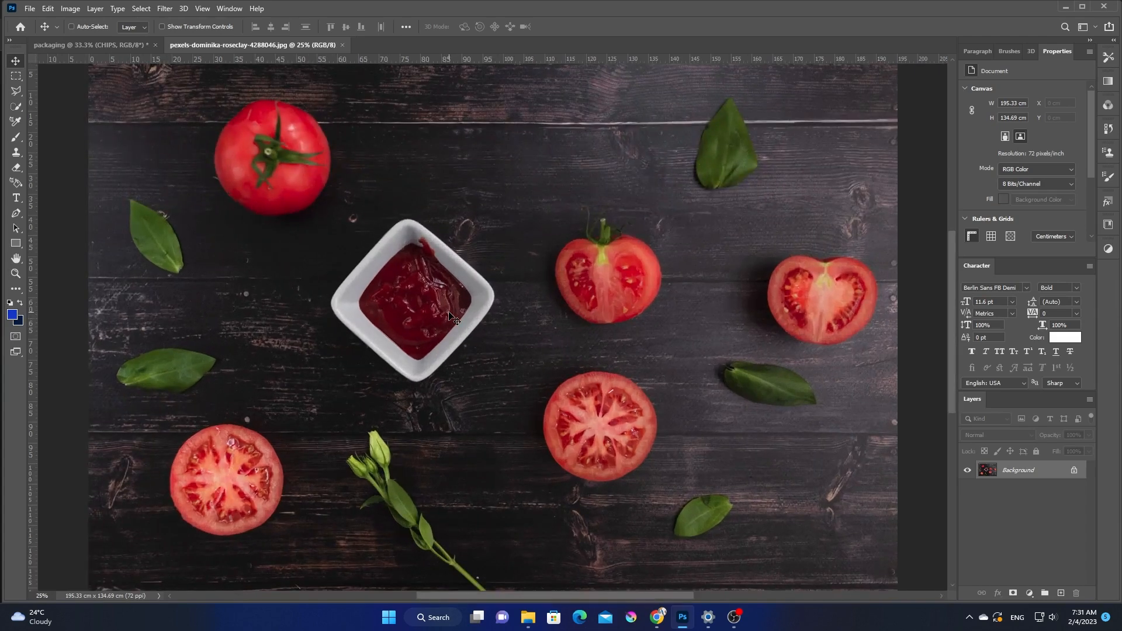
key(ctrl+plus)
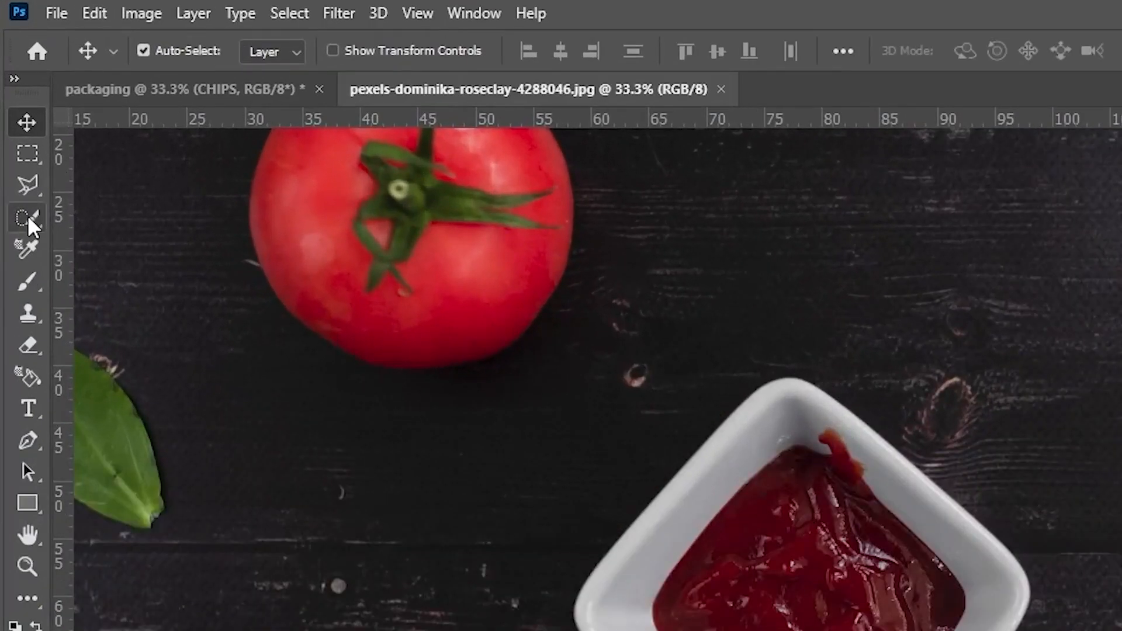
click(26, 217)
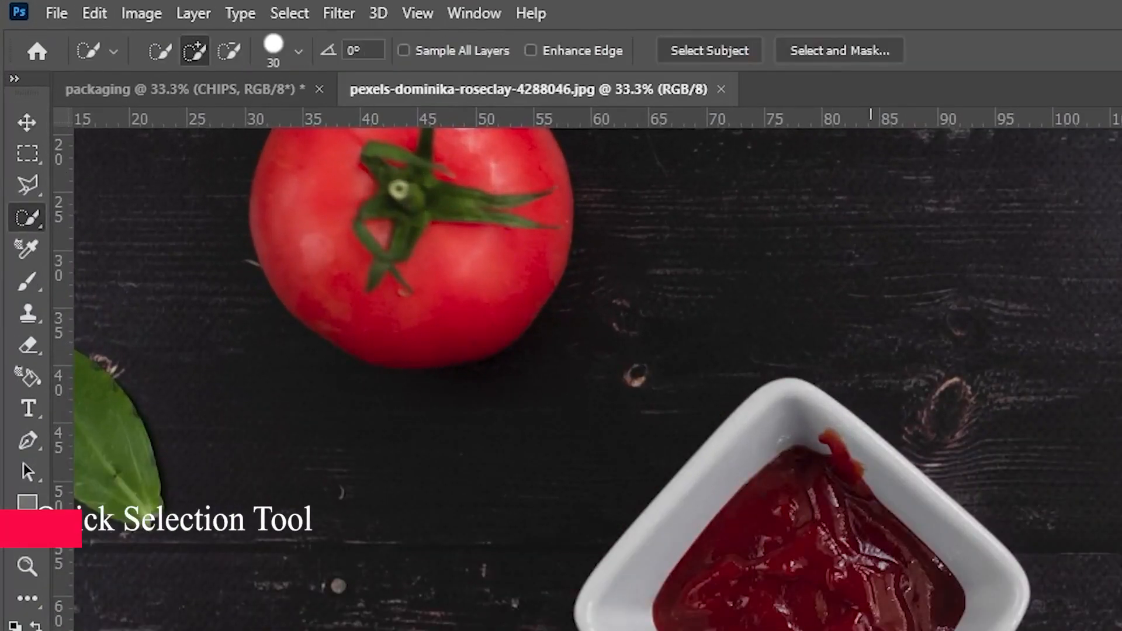
click(806, 526)
click(710, 493)
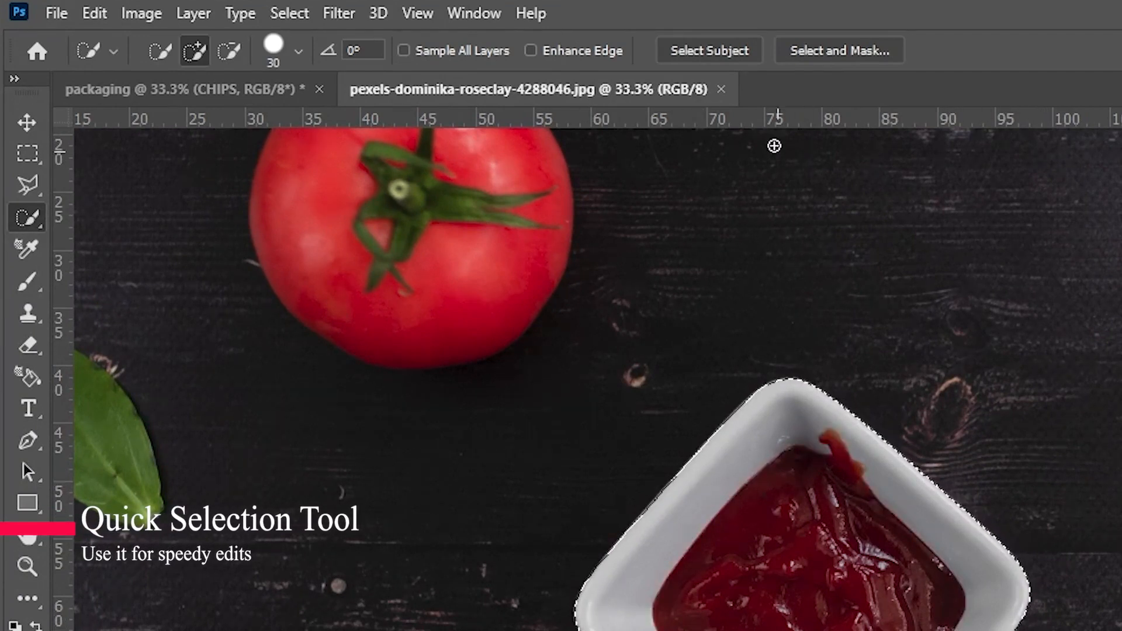
- Output the bowl selection through Select and Mask as a New Layer with Layer Mask
click(883, 51)
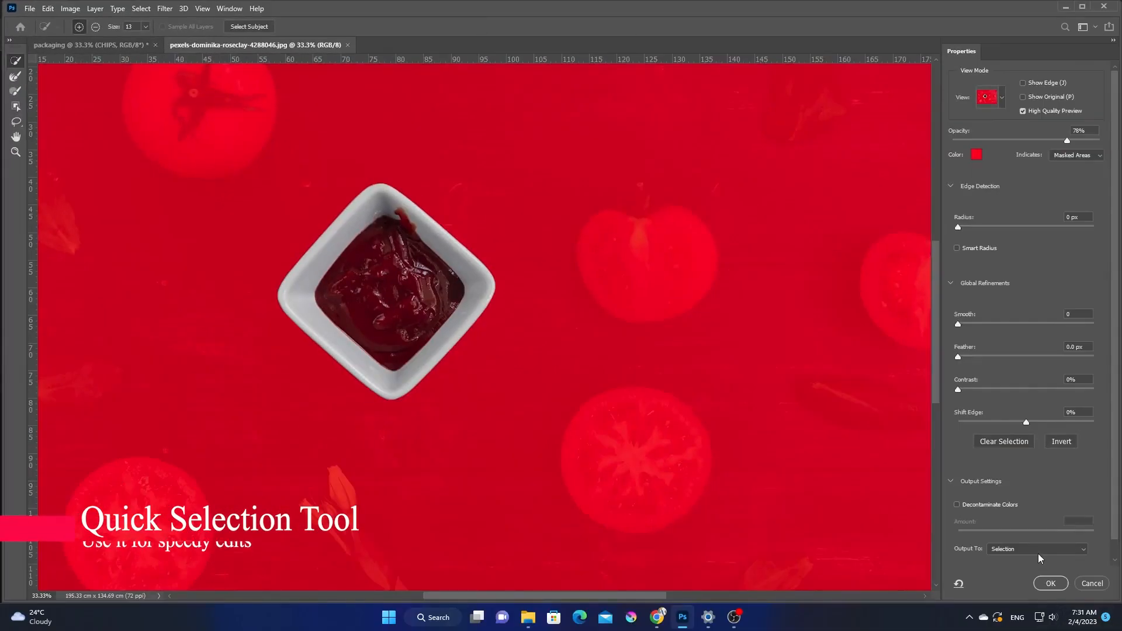
click(1038, 552)
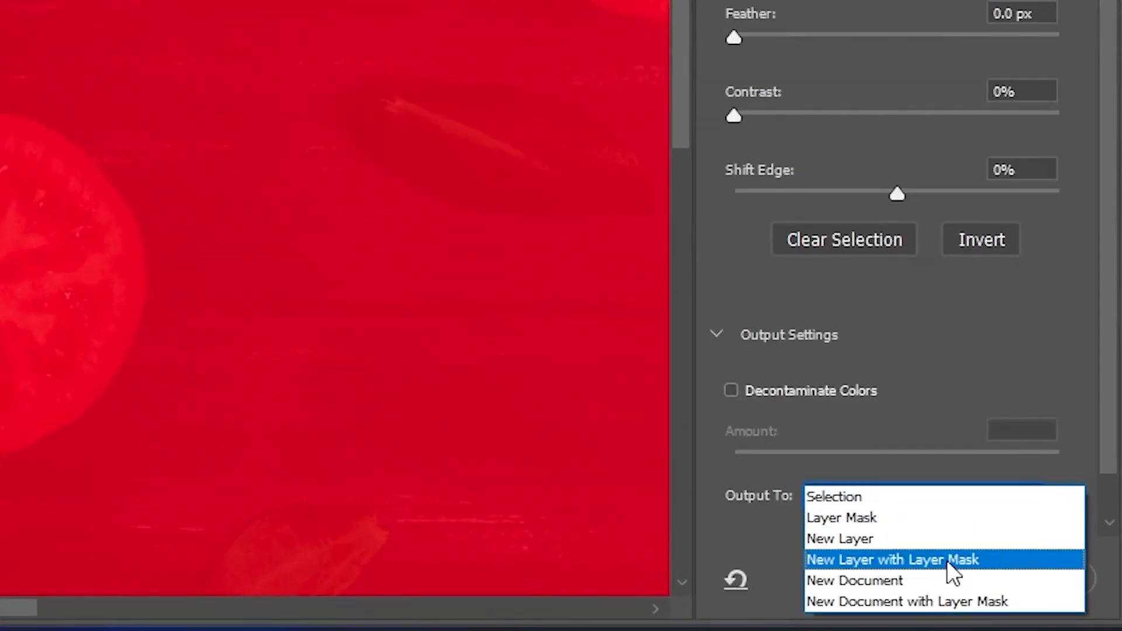
click(948, 559)
click(955, 580)
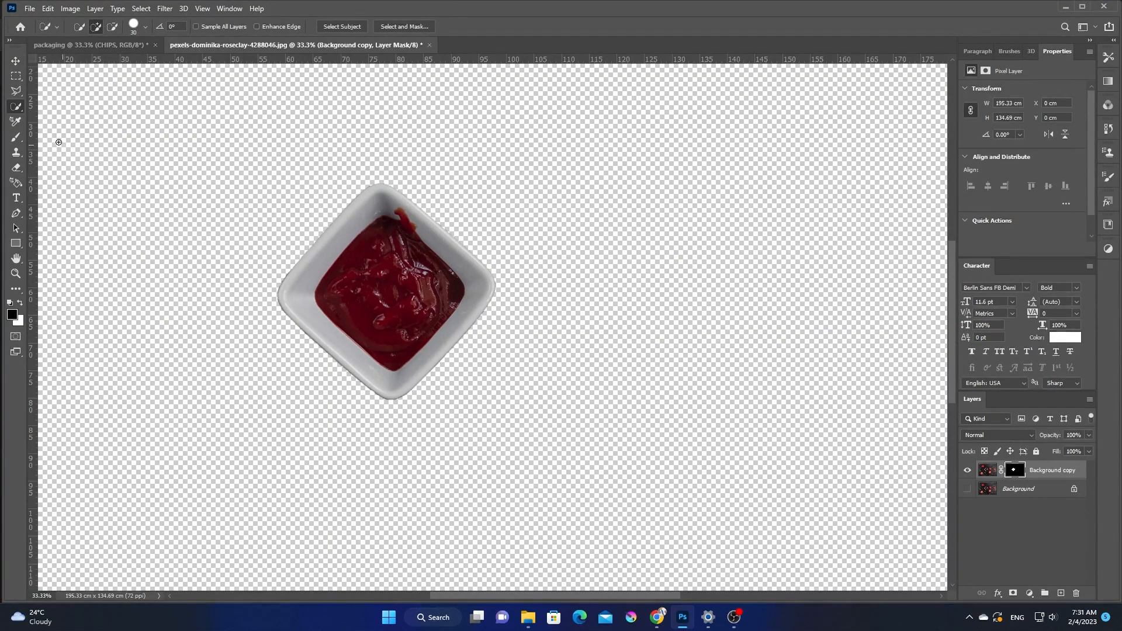
- Move the ketchup bowl cutout towards the canvas centre, with its layer at about X 15.77 cm, Y 1.9 cm
click(15, 60)
drag(384, 301, 468, 323)
key(ctrl+minus)
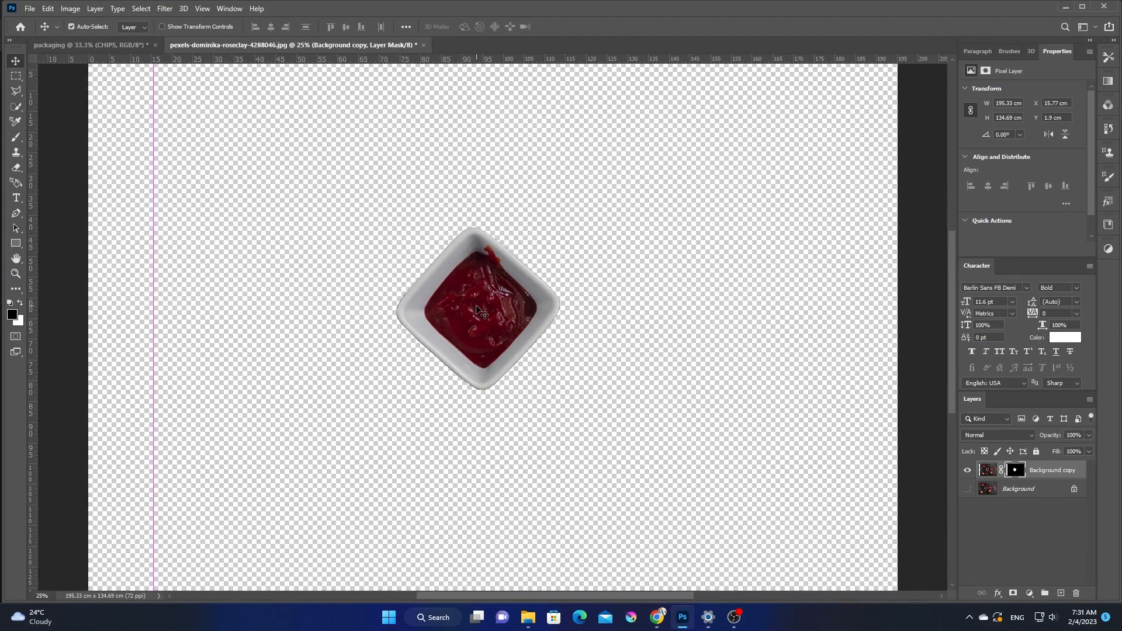
- Quick export the ketchup bowl cutout as a PNG in the downloads folder, replacing the existing file
click(35, 9)
mouse_move(131, 182)
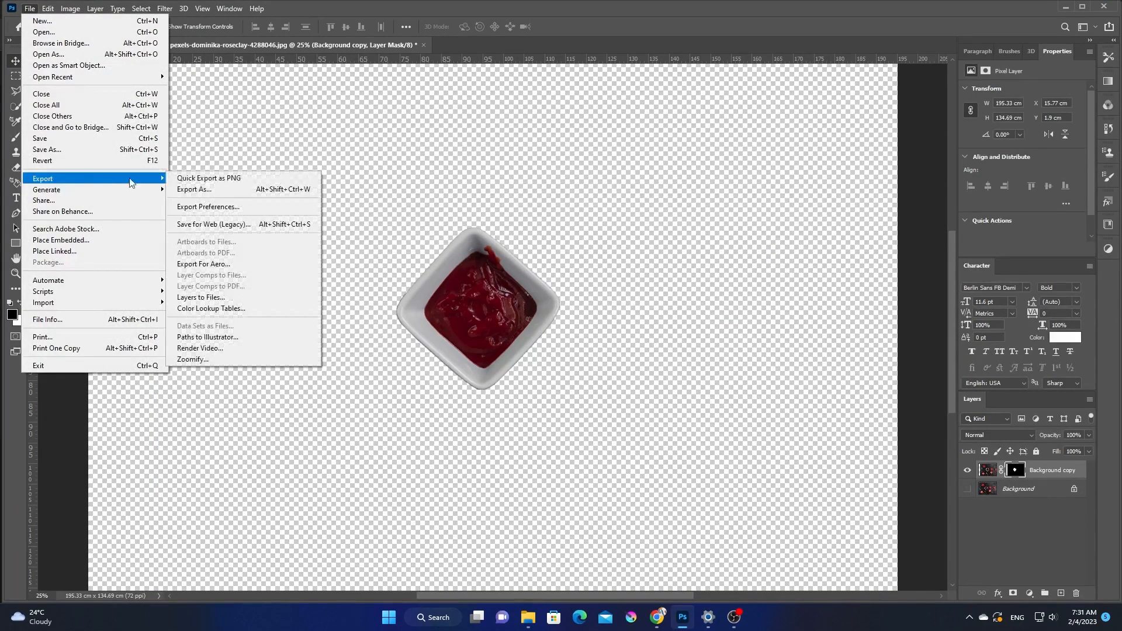
click(218, 178)
key(Return)
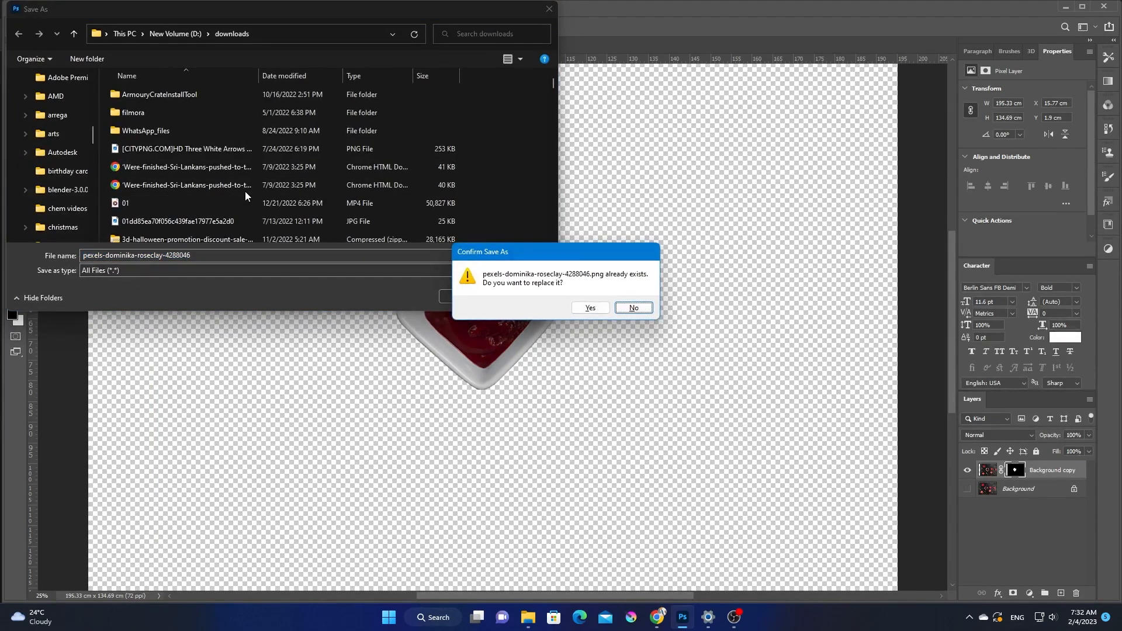
key(Left)
key(Return)
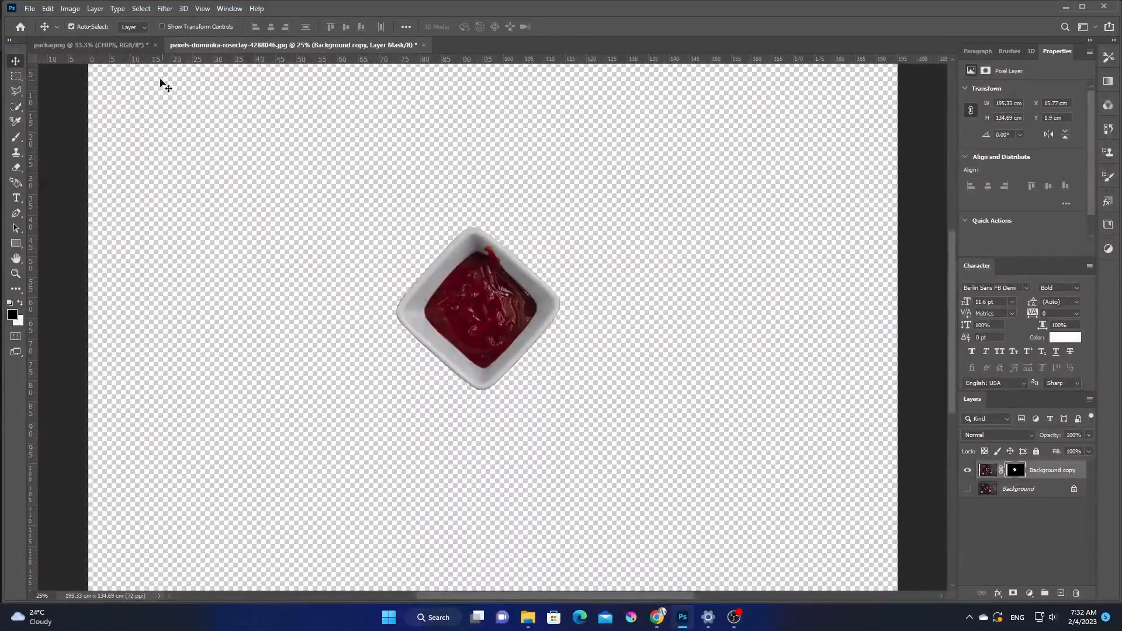
- Place the exported bowl PNG in the packaging document over the chips, about 4.26 × 4.2 cm at X 4.74 cm, Y 14.32 cm
click(124, 47)
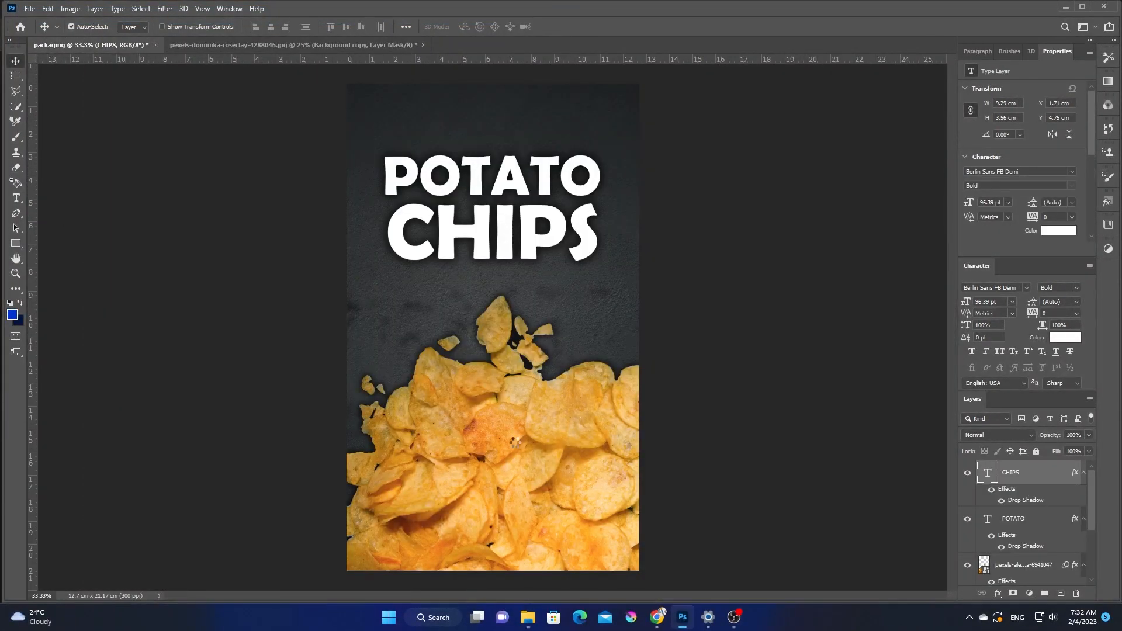
drag(492, 427, 493, 561)
drag(504, 392, 527, 470)
drag(512, 296, 513, 309)
click(564, 27)
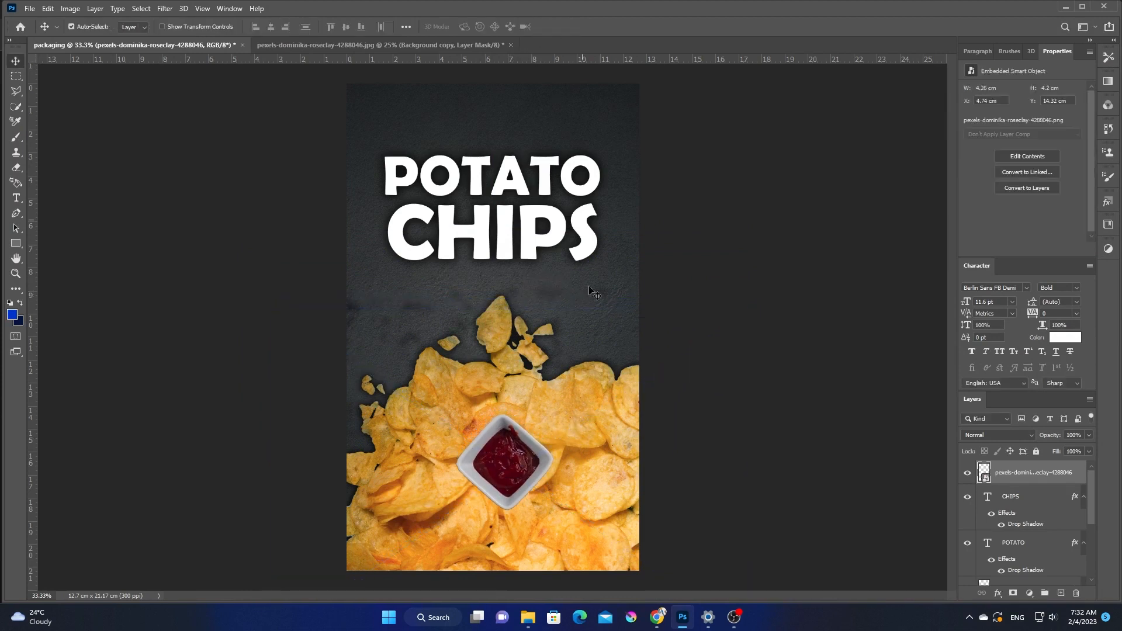
- Shift the chips, ketchup bowl and POTATO CHIPS title upwards, placing the bowl at about X 4.66 cm, Y 13.36 cm
drag(587, 403, 591, 377)
drag(525, 459, 527, 436)
drag(603, 235, 510, 174)
mouse_move(526, 427)
mouse_down()
mouse_move(517, 417)
mouse_move(521, 426)
mouse_up()
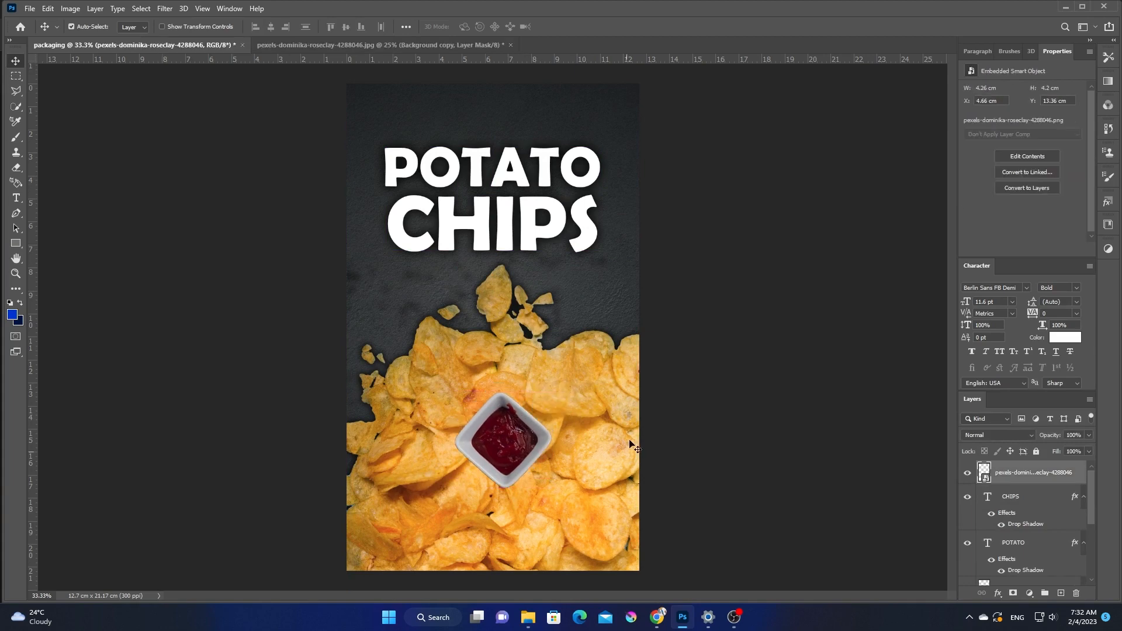
- Set up the Ellipse tool with a white fill and no stroke, without any layer selected
click(717, 445)
key(ctrl+plus)
key(ctrl+plus)
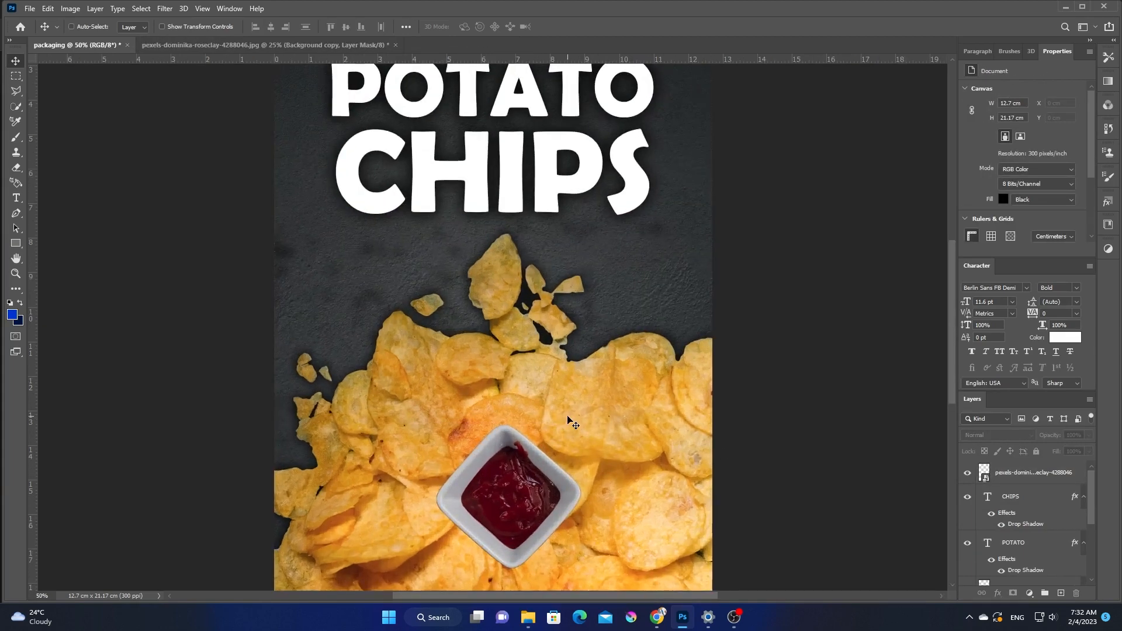
scroll(538, 374, down, 4)
scroll(579, 386, down, 2)
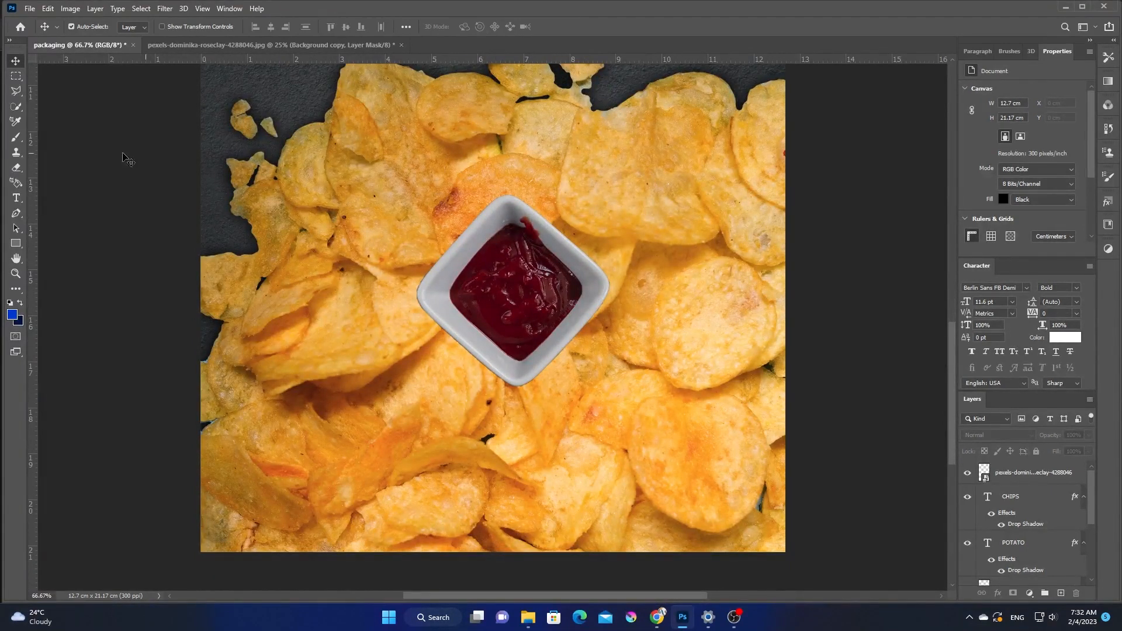
click(19, 245)
right_click(21, 246)
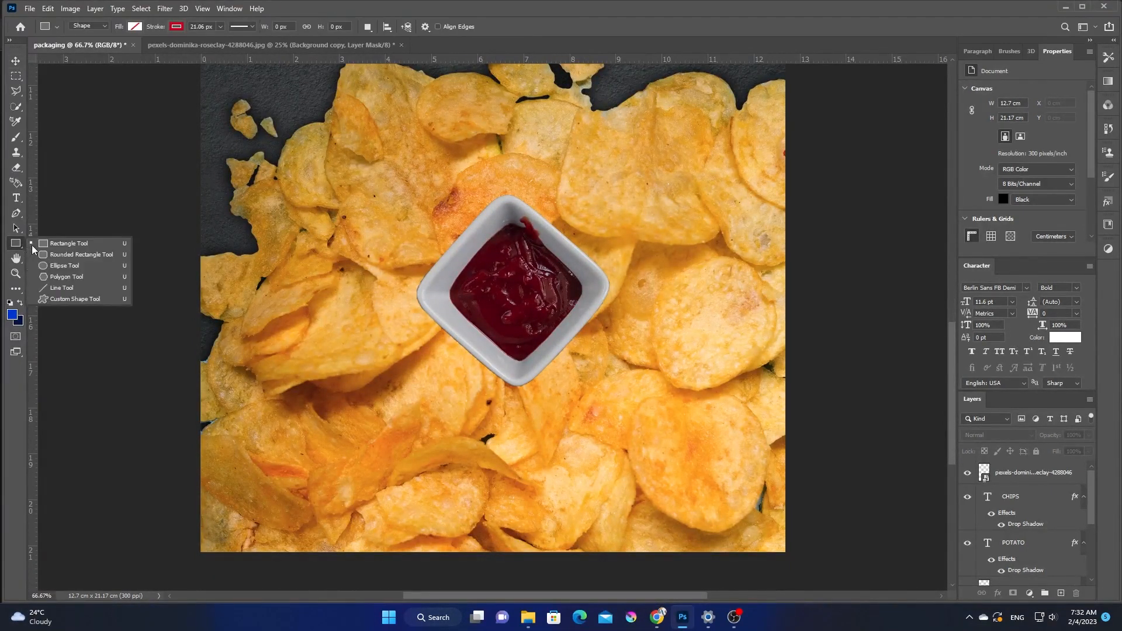
click(84, 264)
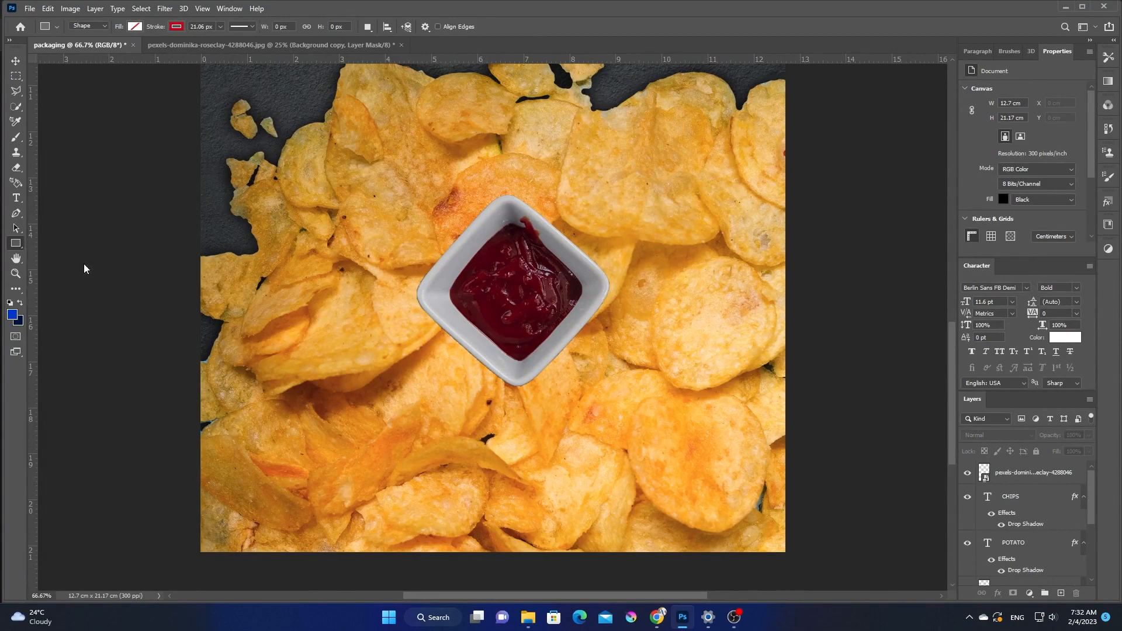
click(176, 27)
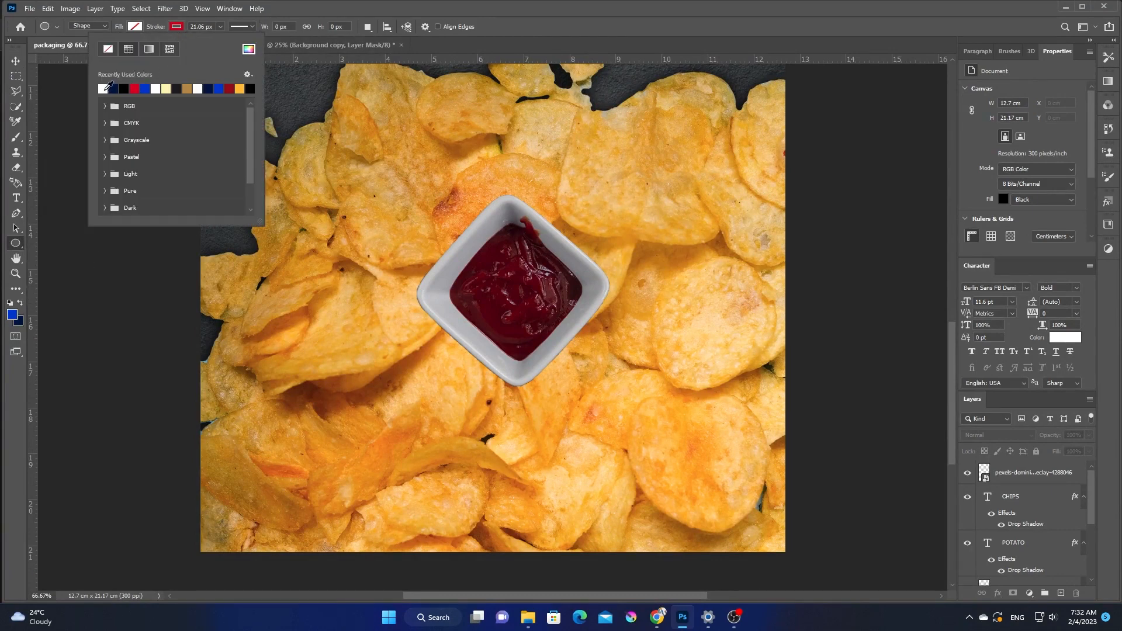
click(108, 49)
click(134, 27)
click(61, 89)
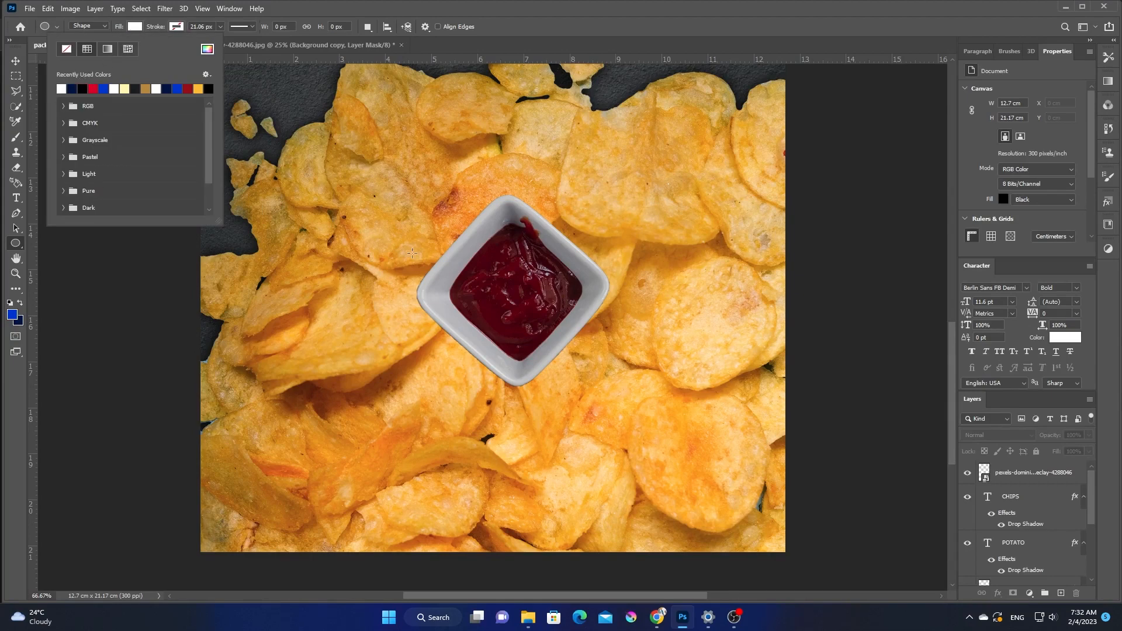
- Draw a white ellipse about 670 × 716 px over the ketchup bowl and set its width to 716 px
drag(414, 175, 675, 453)
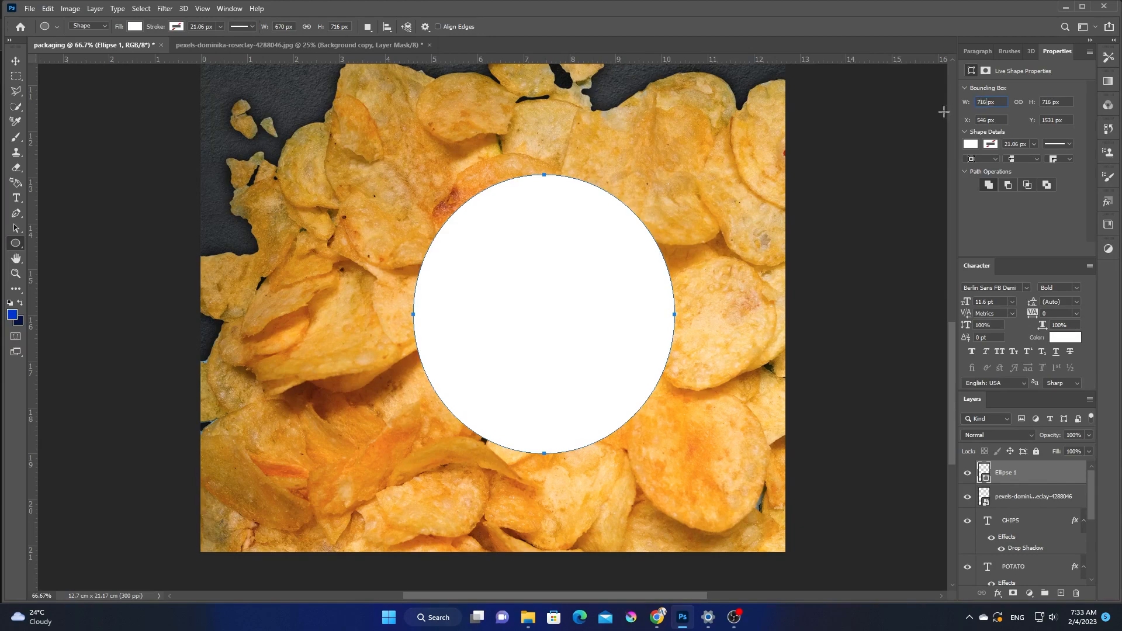
text(716)
key(Return)
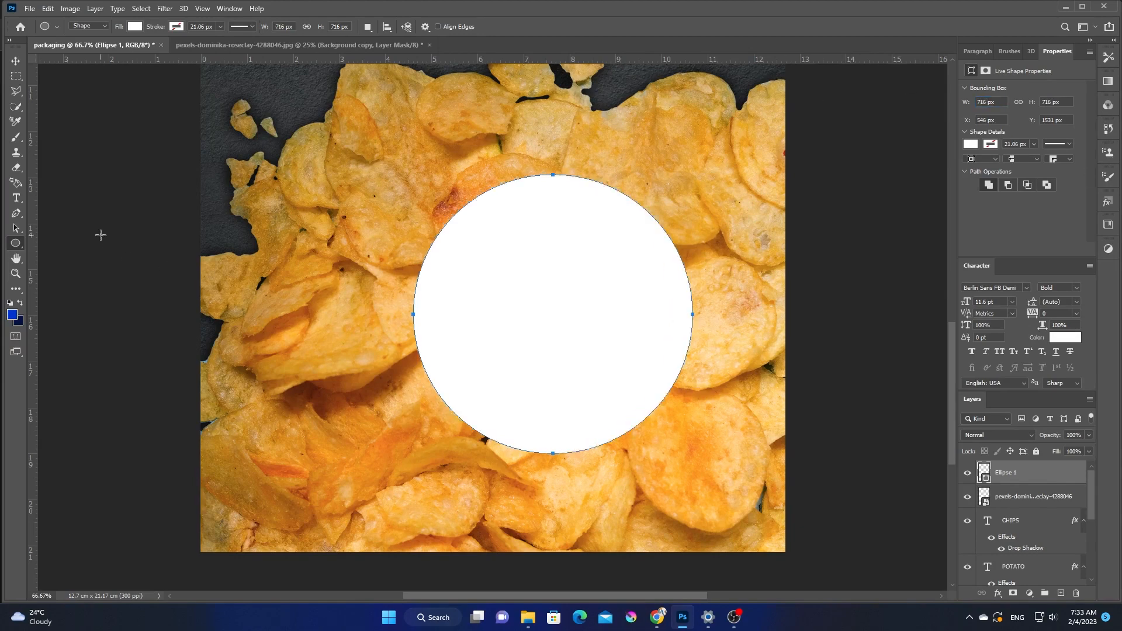
- Stack the bowl layer above the white circle and centre the circle behind the bowl at about X 445 px, Y 1469 px
click(16, 61)
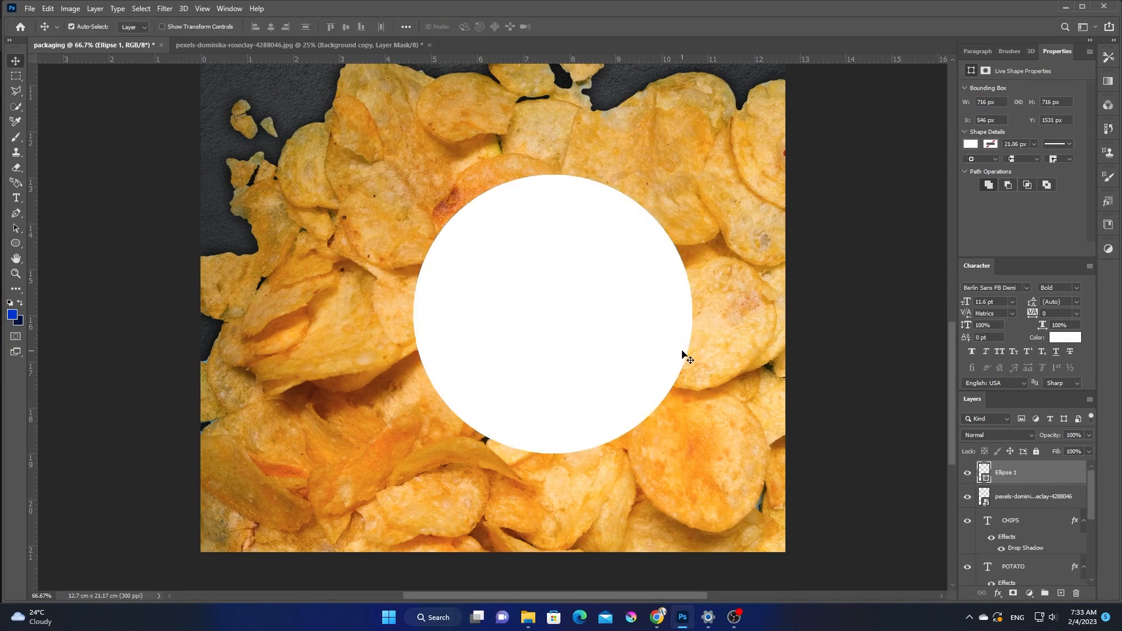
drag(682, 354, 630, 355)
drag(1069, 503, 1042, 477)
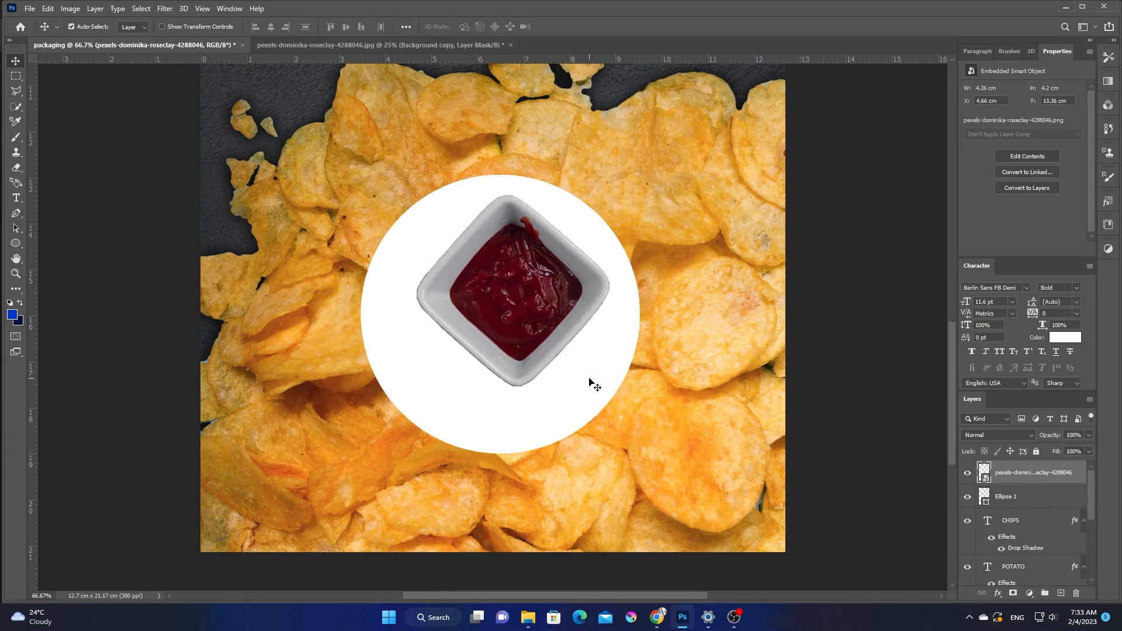
drag(592, 385, 602, 288)
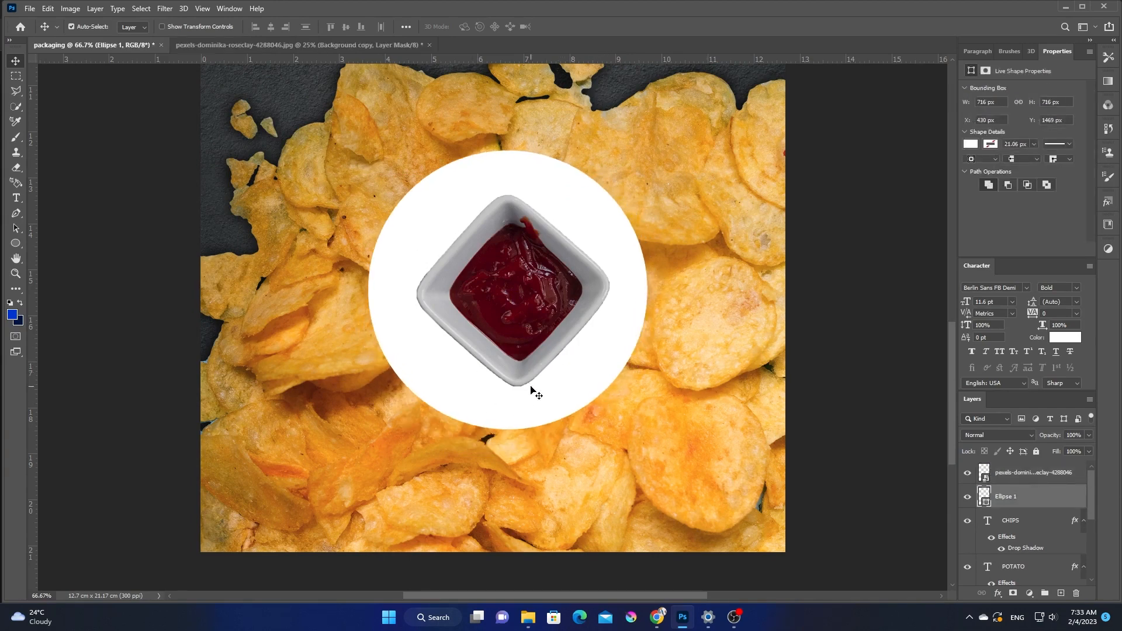
drag(560, 390, 568, 397)
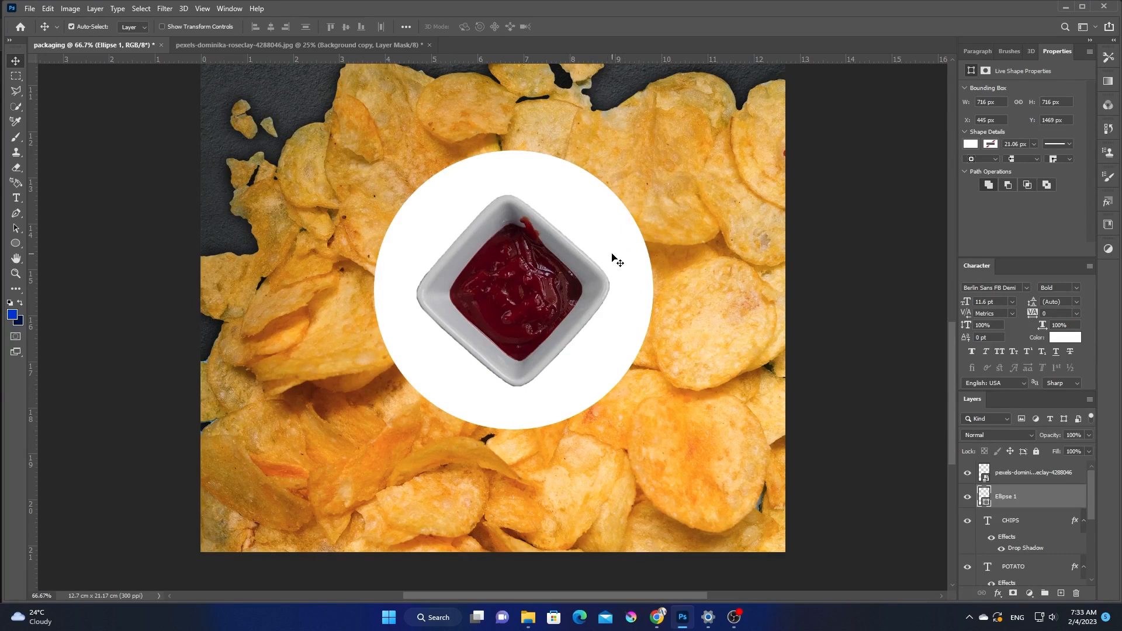
- Change the fill of the circle behind the ketchup bowl from white to red
click(971, 144)
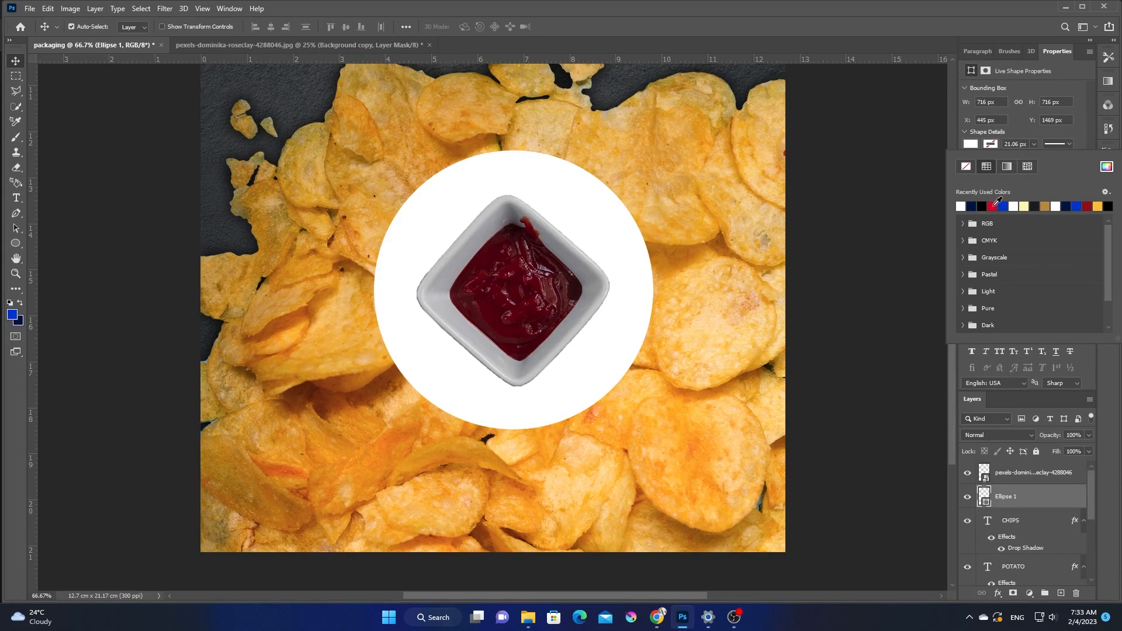
click(993, 206)
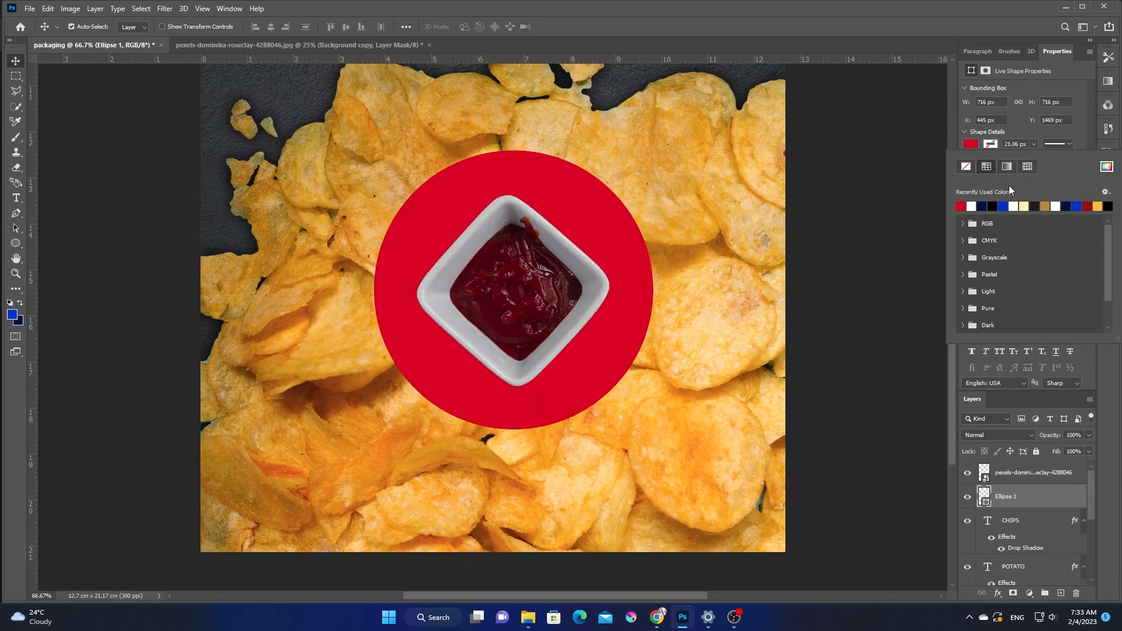
click(1087, 143)
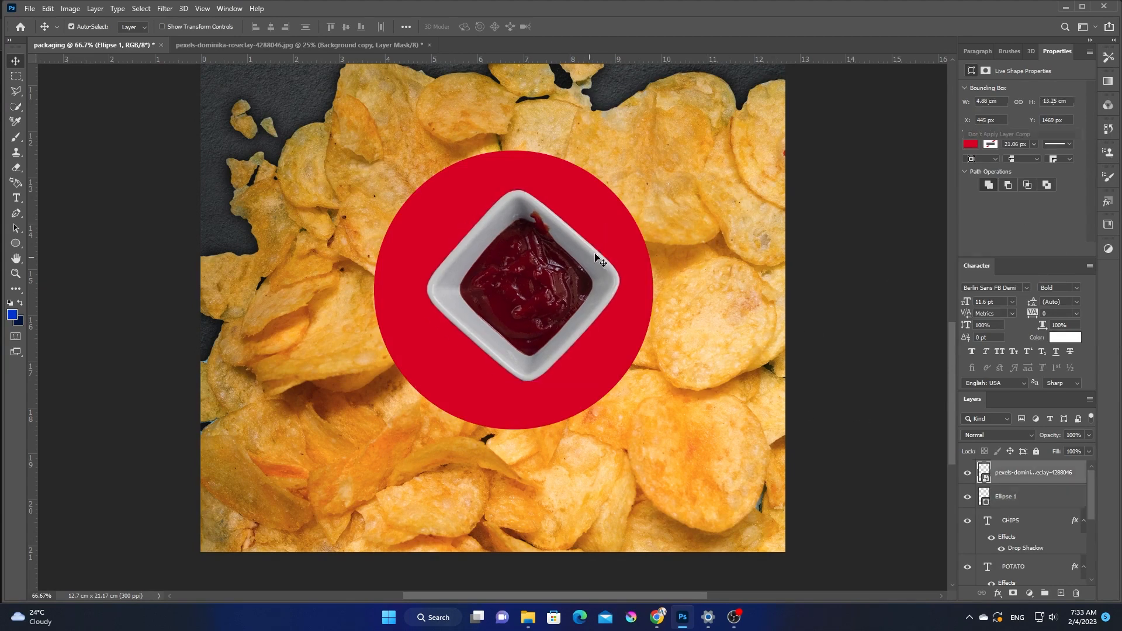
mouse_move(585, 260)
mouse_down()
mouse_move(594, 256)
mouse_move(565, 255)
mouse_up()
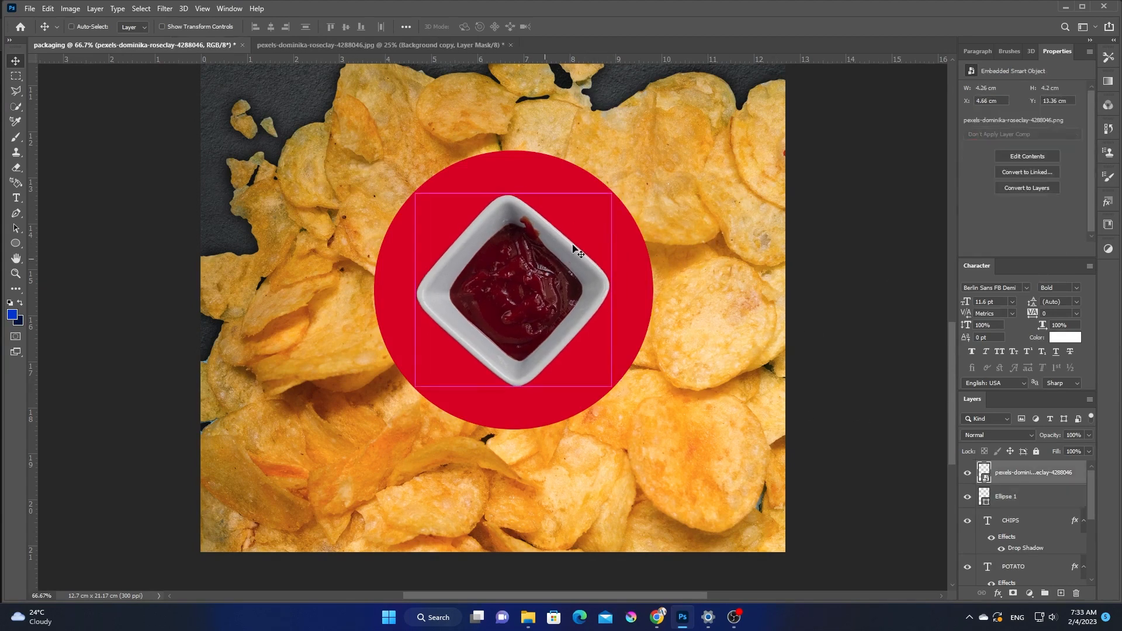
- Duplicate the red circle and align the copy exactly over the original at X 445 px, Y 1469 px
click(608, 220)
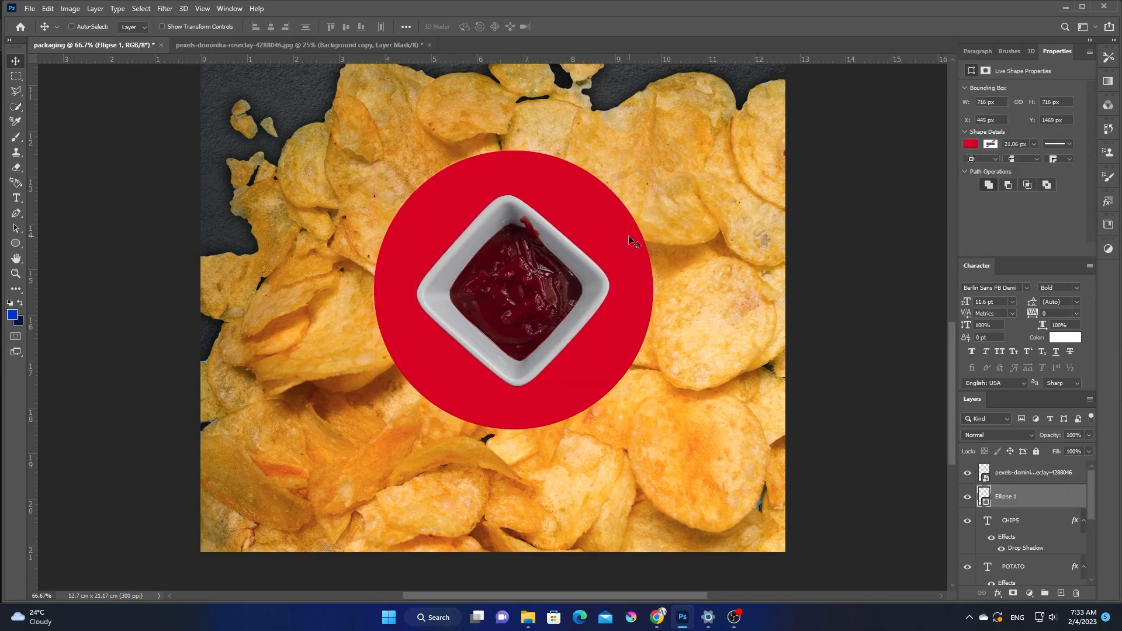
key(ctrl)
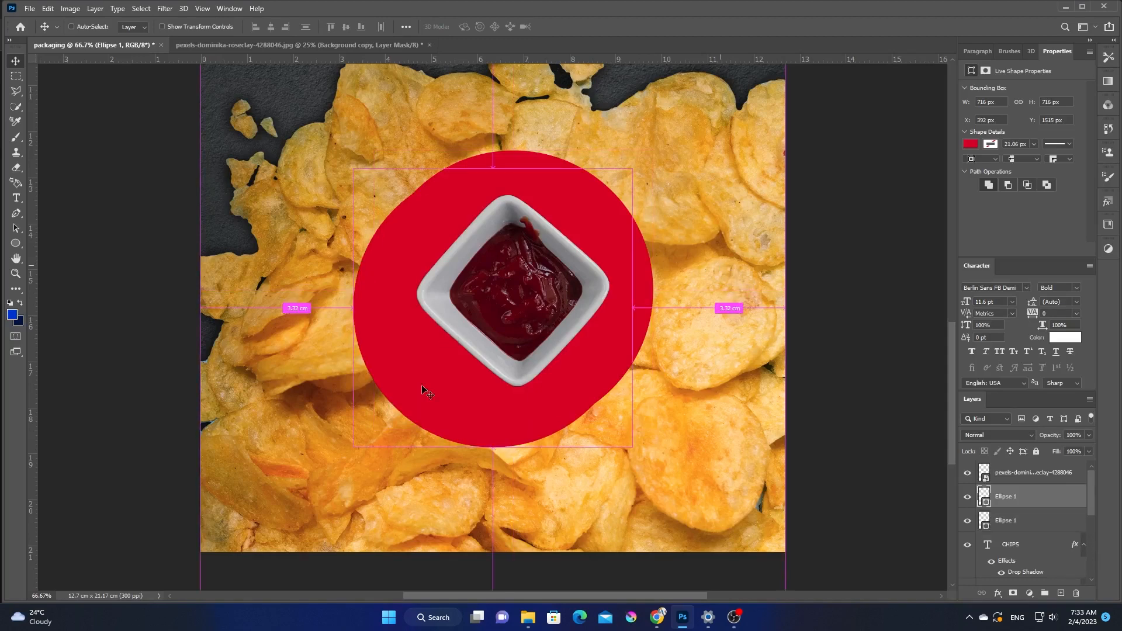
mouse_move(459, 417)
mouse_down()
mouse_move(438, 436)
mouse_move(506, 526)
mouse_move(733, 388)
mouse_move(456, 398)
mouse_move(478, 409)
mouse_up()
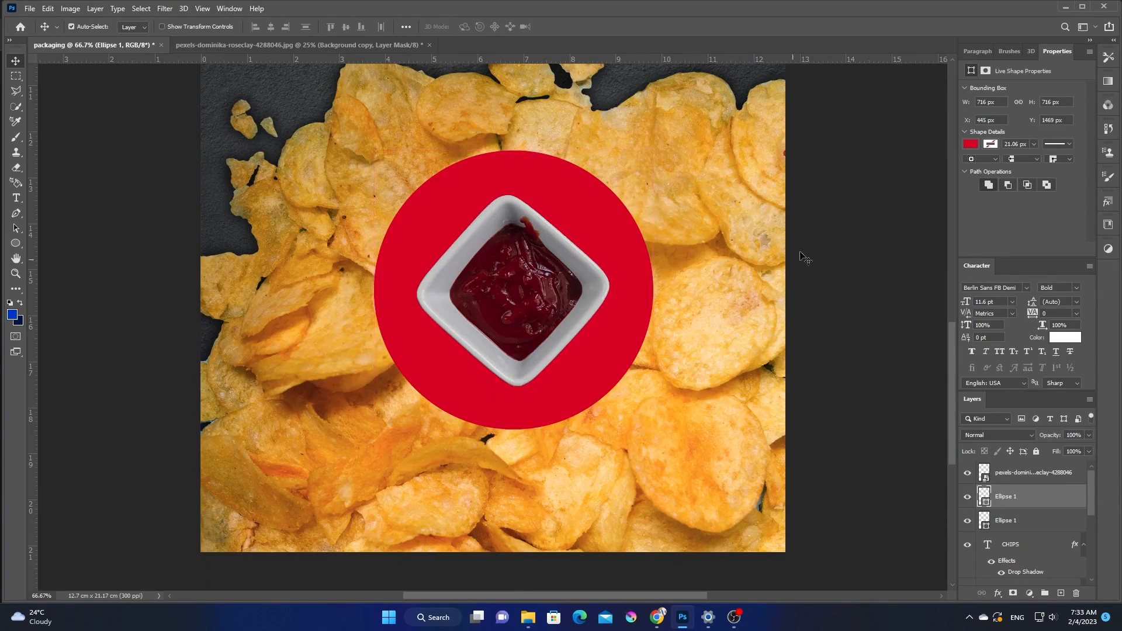
- Give the duplicated circle a white stroke and remove its fill
click(990, 145)
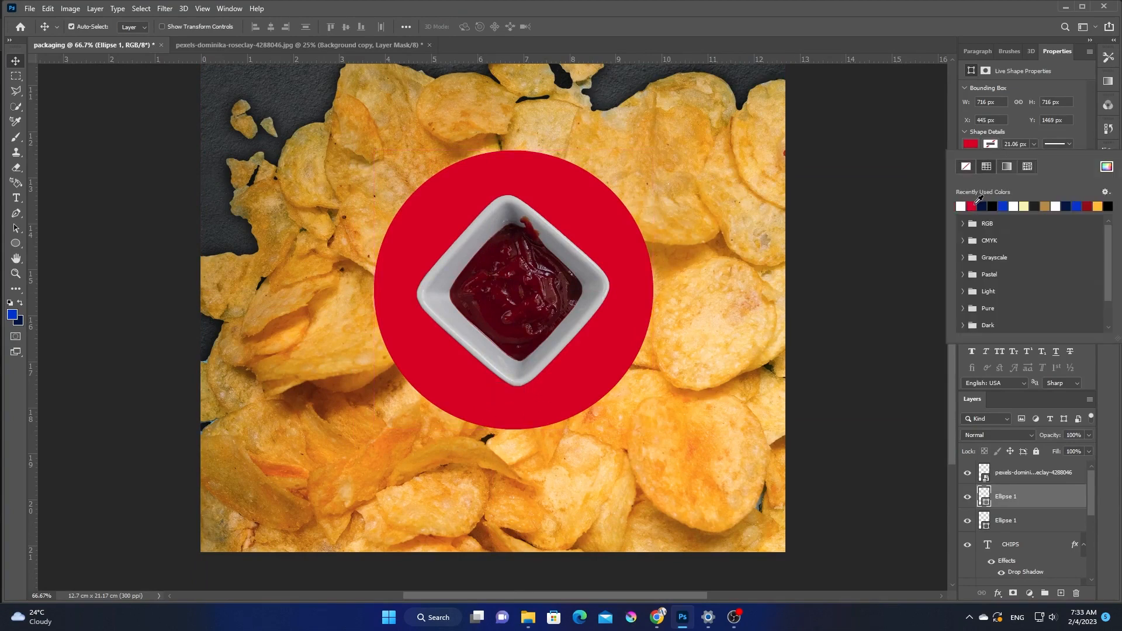
click(971, 206)
click(968, 145)
click(969, 145)
click(967, 163)
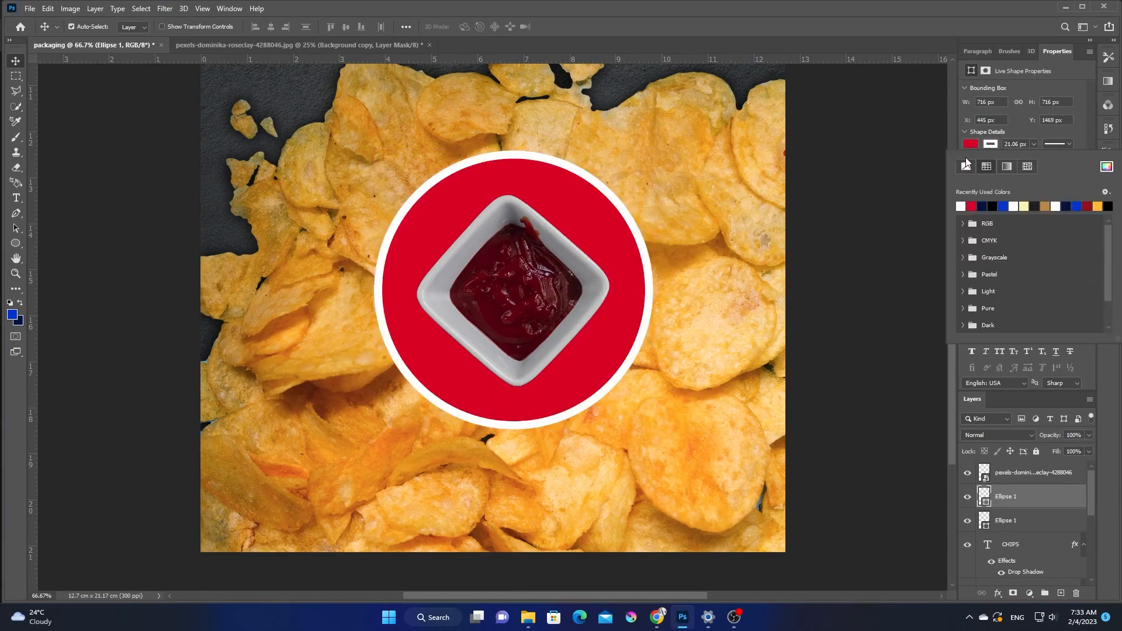
- Make the outer ring's white stroke a dashed line and set its width to about 10.14 px
click(1067, 144)
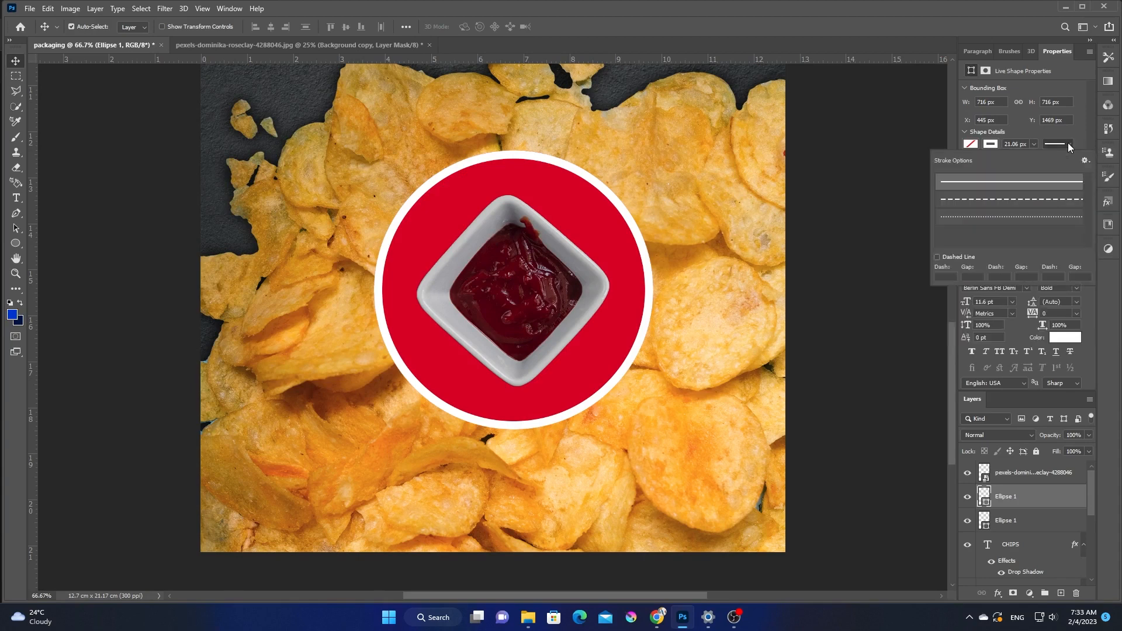
click(1019, 196)
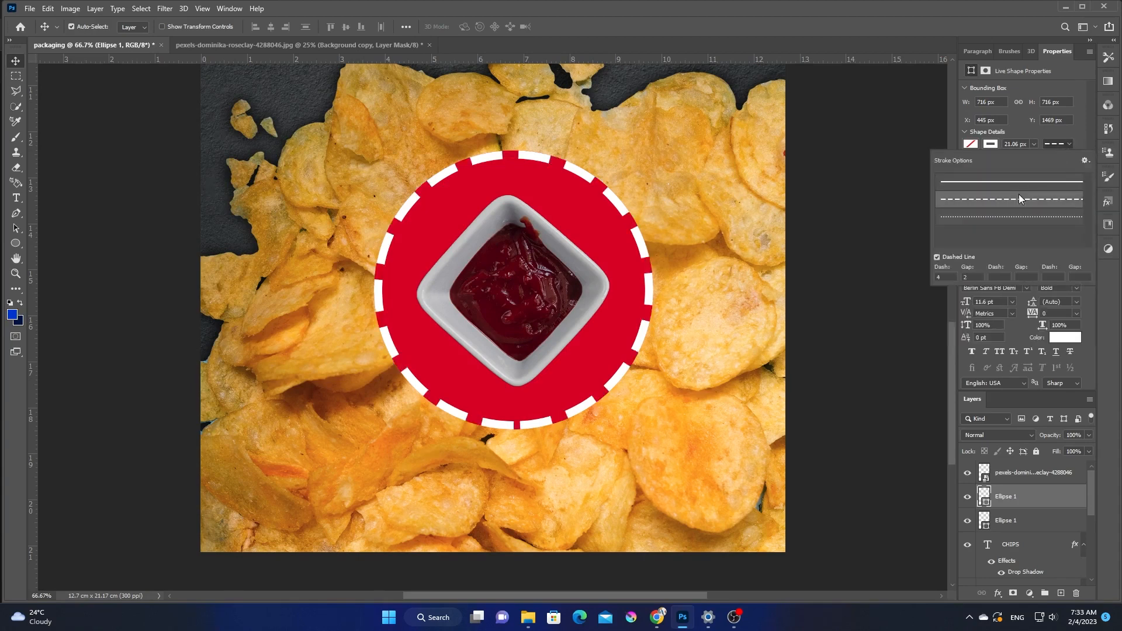
click(1081, 143)
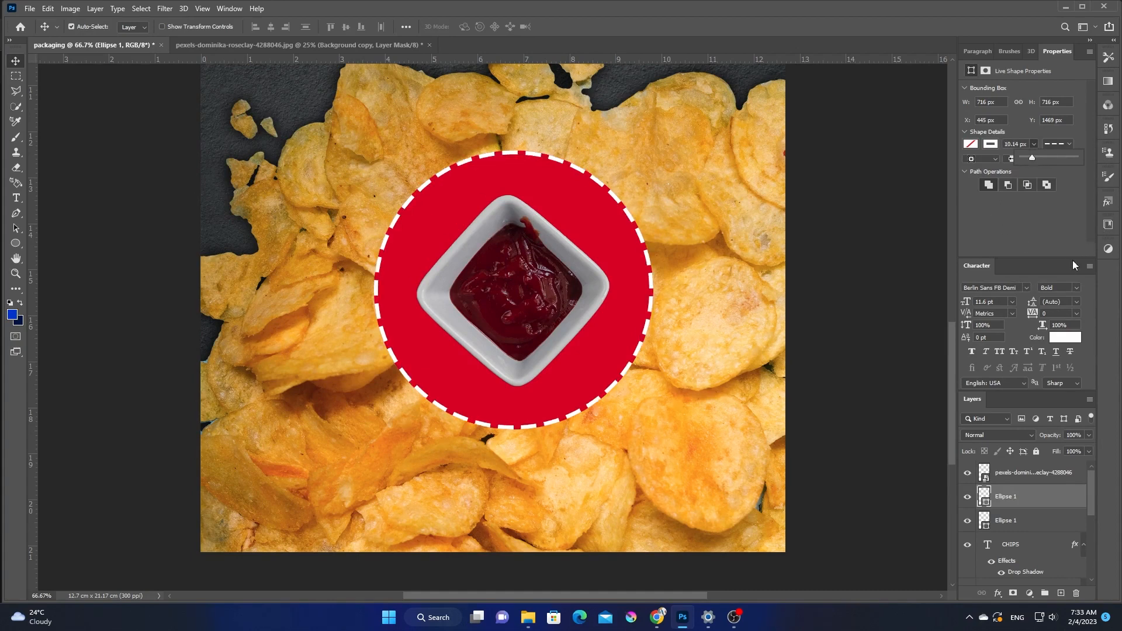
click(1063, 228)
- Paste another copy of the red circle and give it a solid white 21.06 px stroke with no fill
key(ctrl+v)
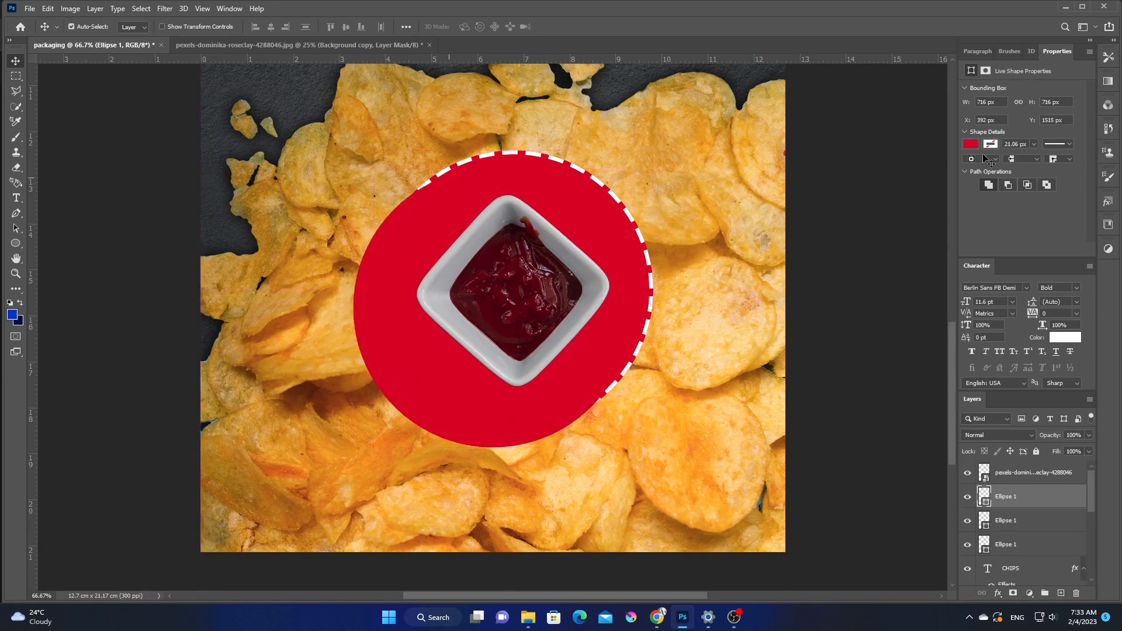
click(970, 145)
click(961, 206)
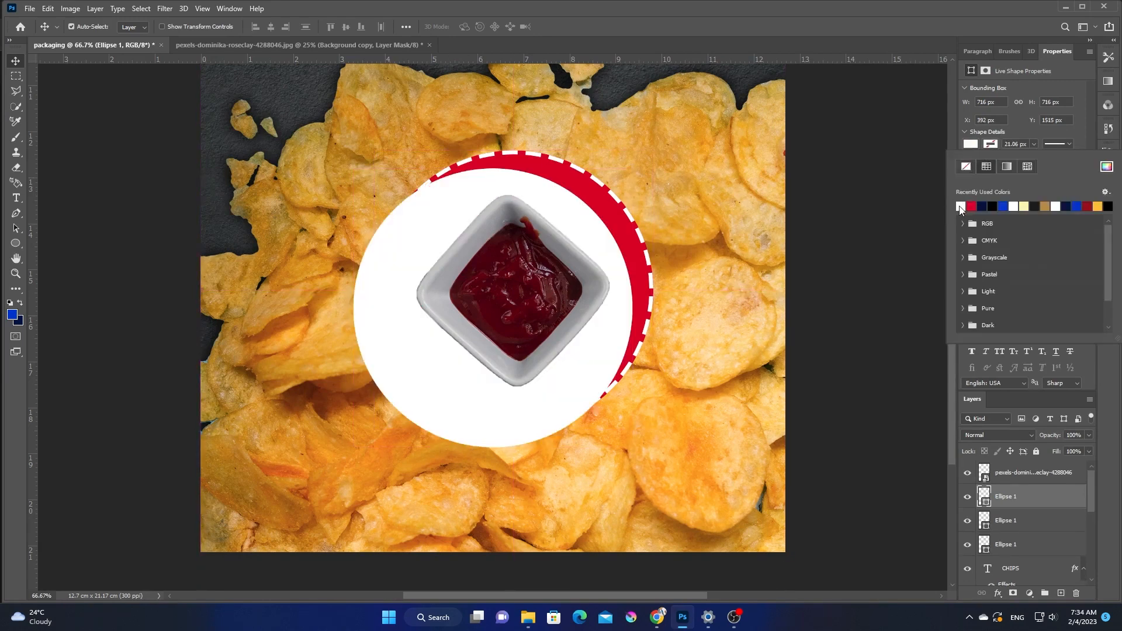
click(966, 166)
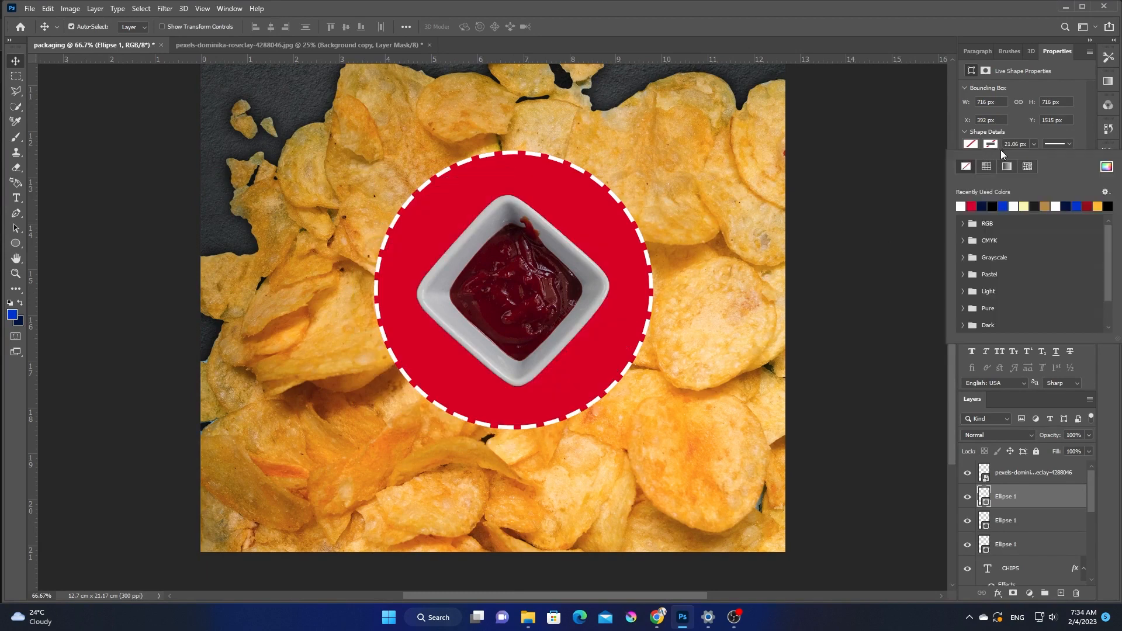
click(999, 146)
click(995, 146)
click(958, 206)
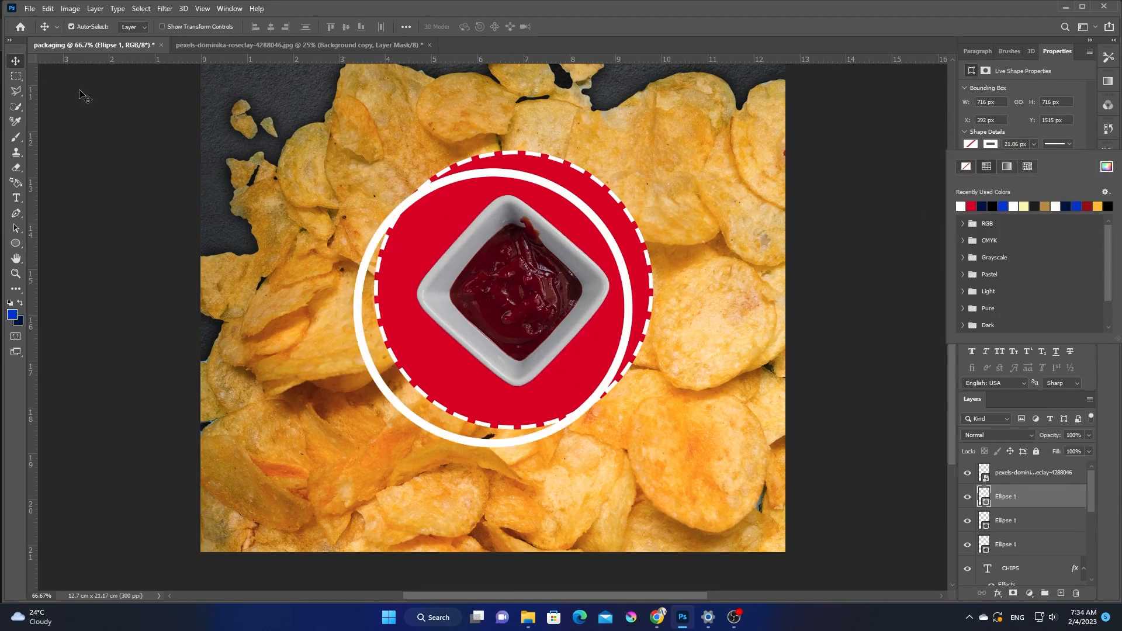
- Align the solid white ring over the red circle and scale it down to about 77%, centred around the bowl
drag(537, 181, 556, 160)
key(ctrl+t)
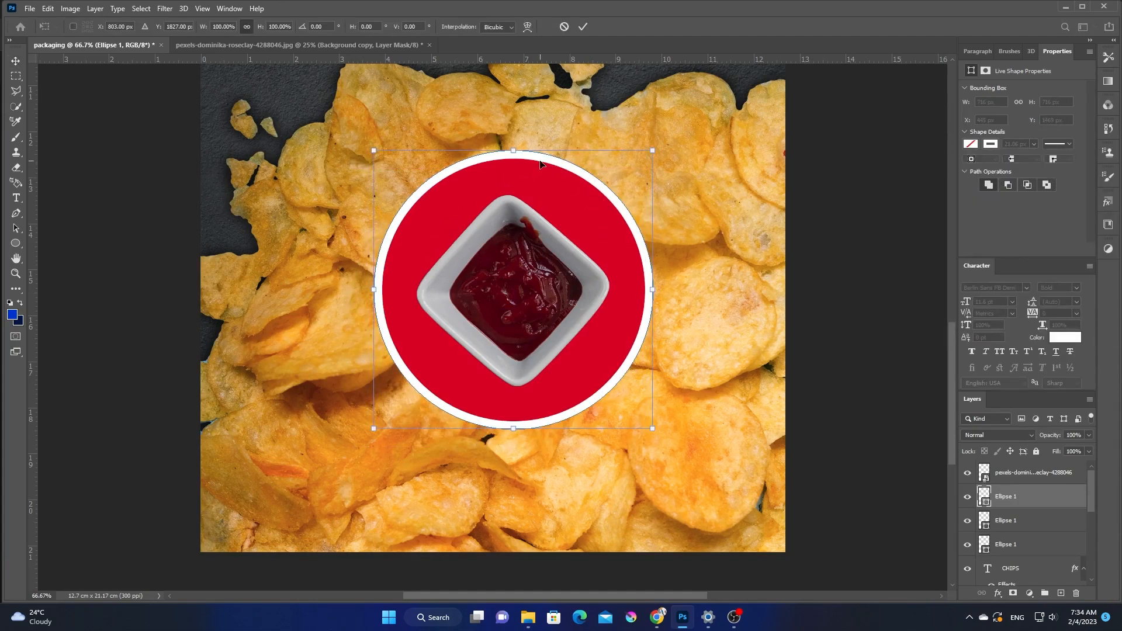
drag(519, 153, 519, 185)
drag(508, 431, 521, 394)
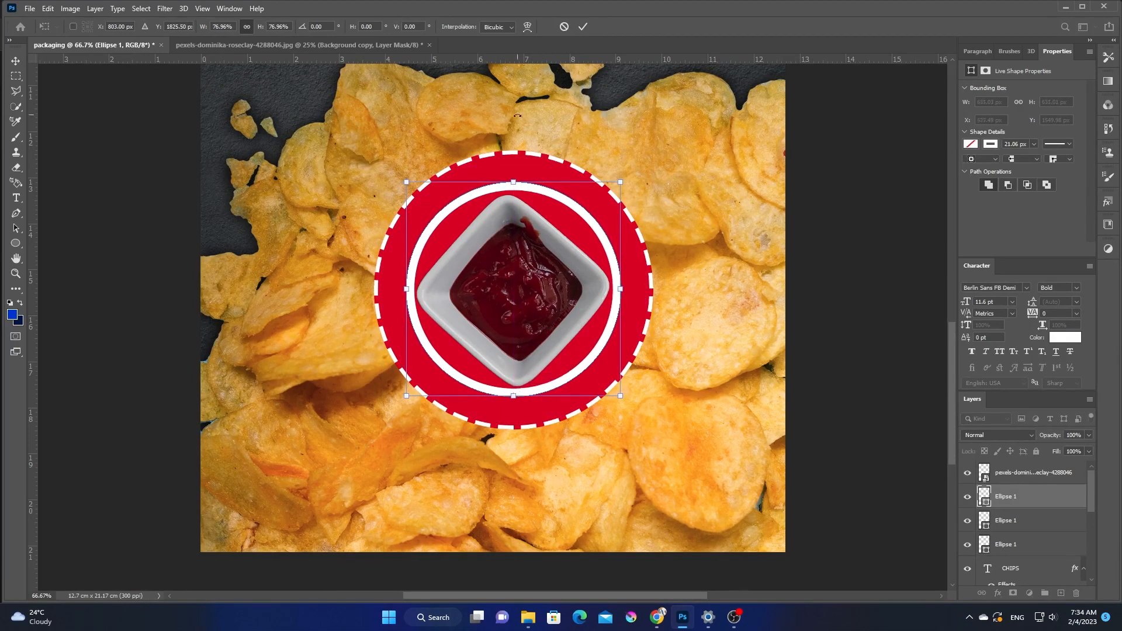
click(582, 27)
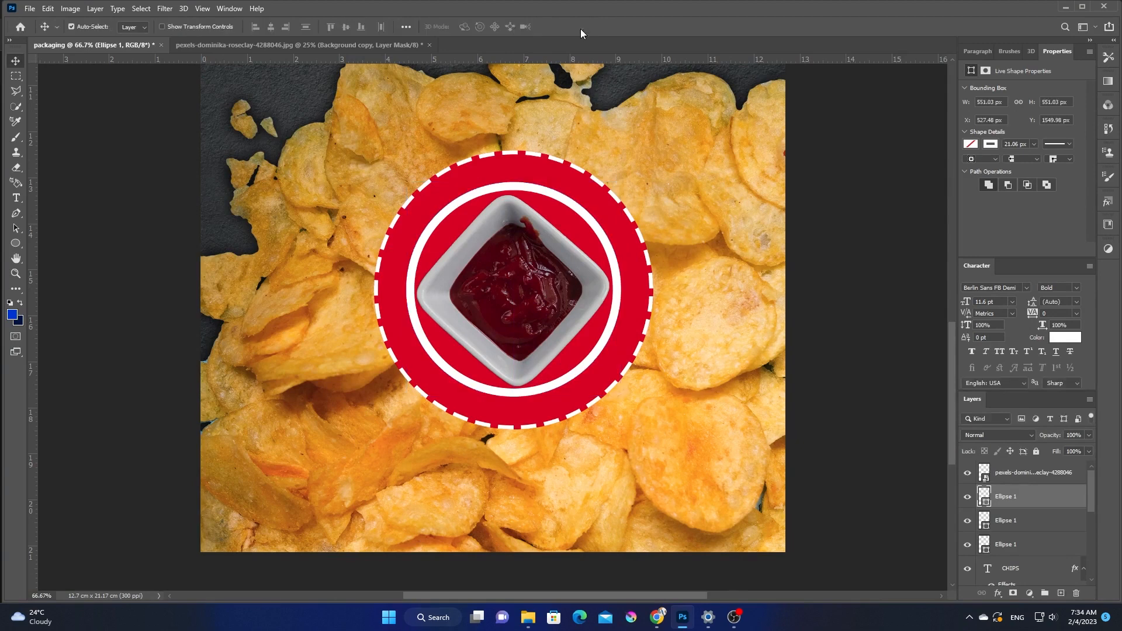
- Add white text along the inner ring's path reading "ENJOY! New Tomato Ketchup Included In the Package!"
click(15, 202)
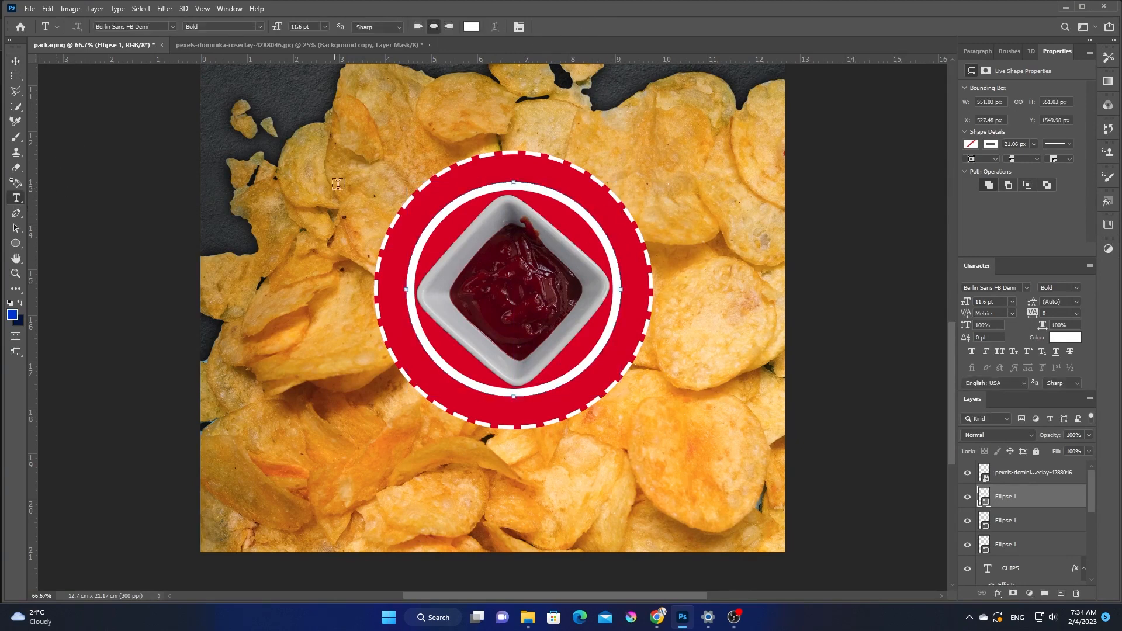
click(499, 183)
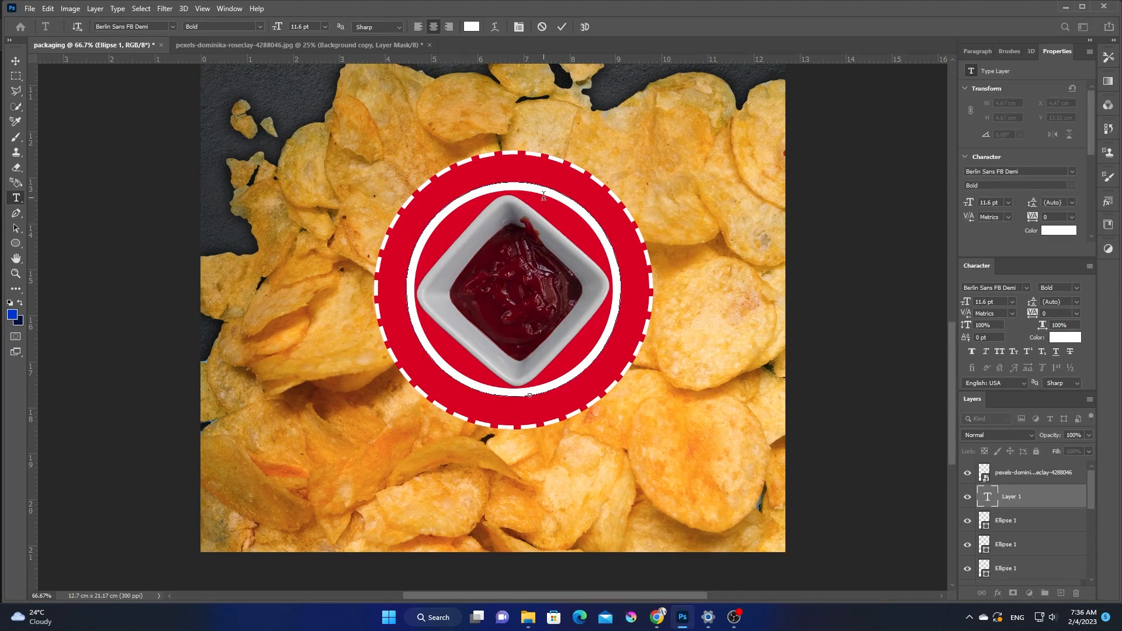
text(N)
key(BackSpace)
text(En)
key(BackSpace)
text(NJOY!)
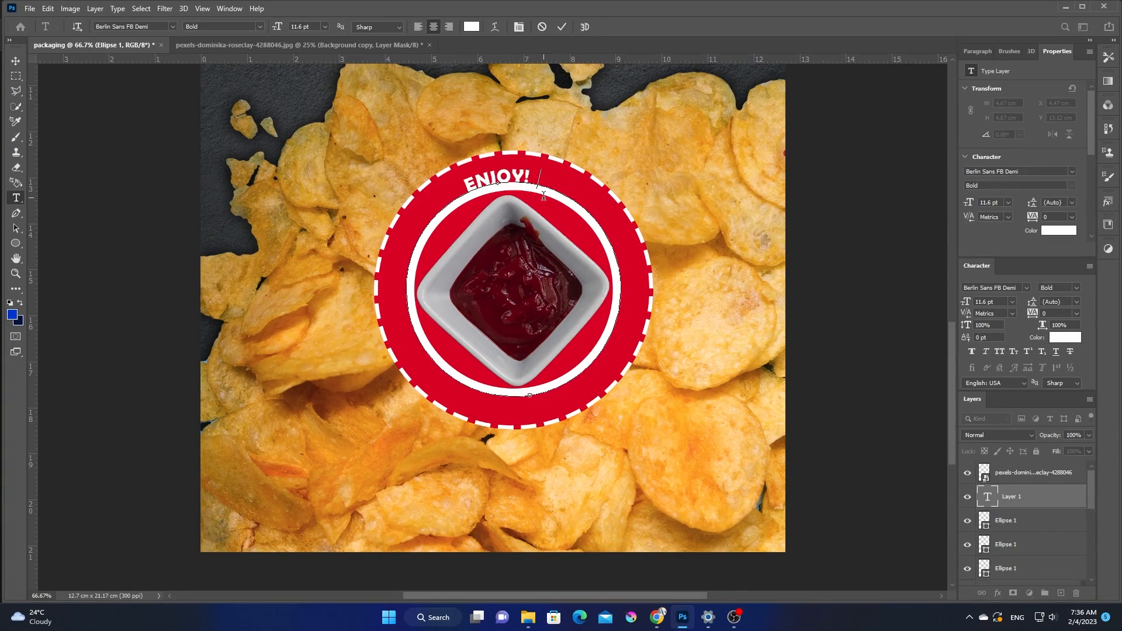
text( New Toma)
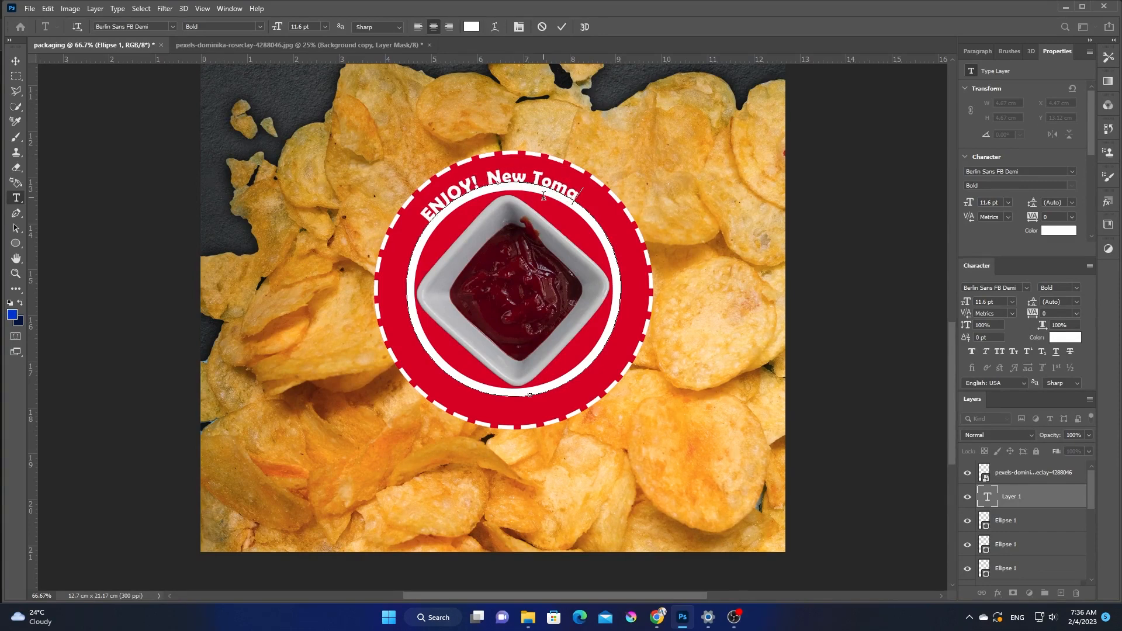
text(to Ketchup)
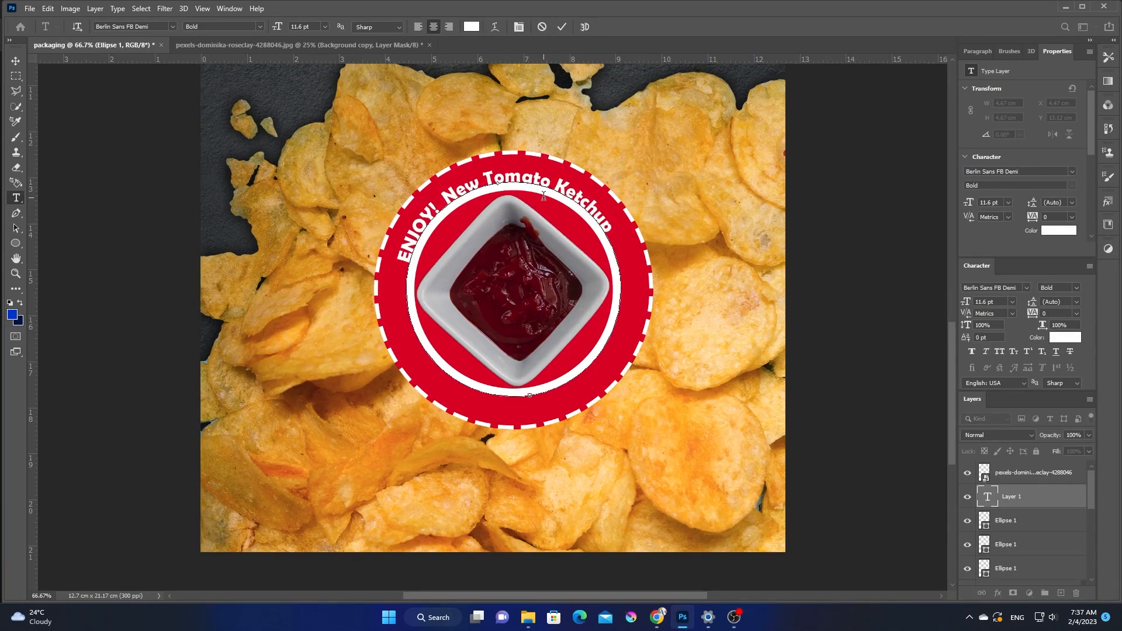
text( Included)
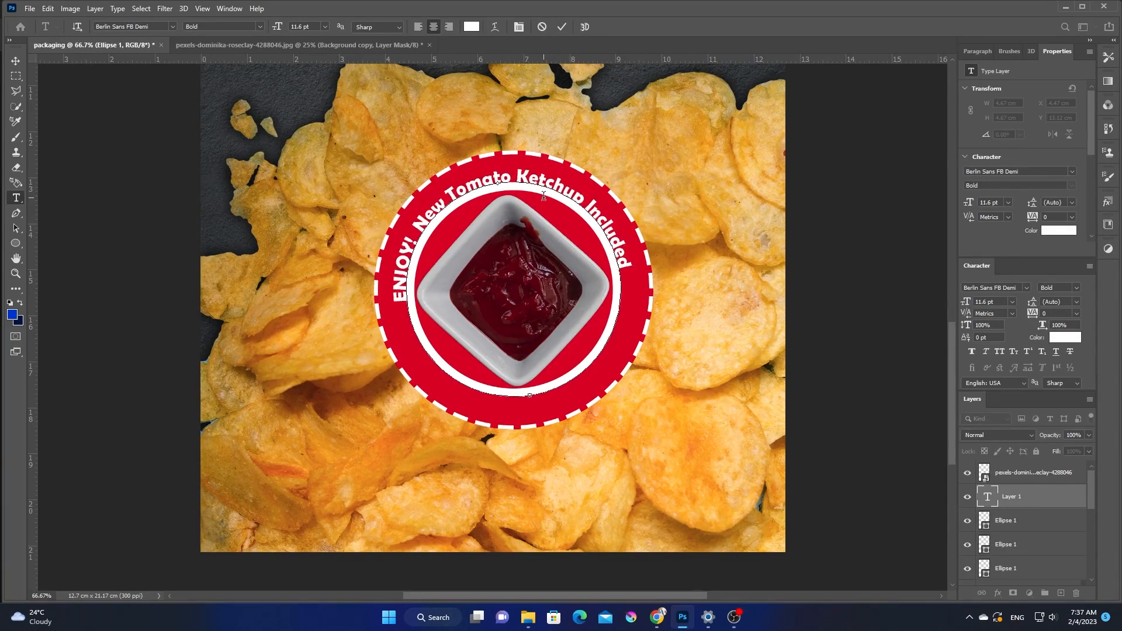
text( !n the Package)
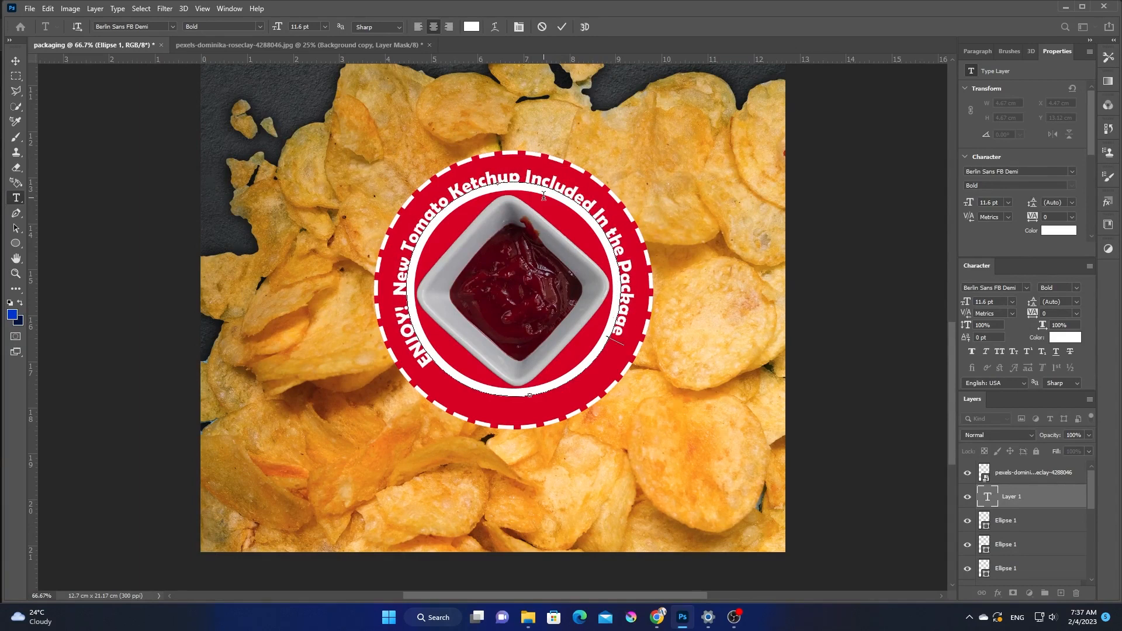
text(!)
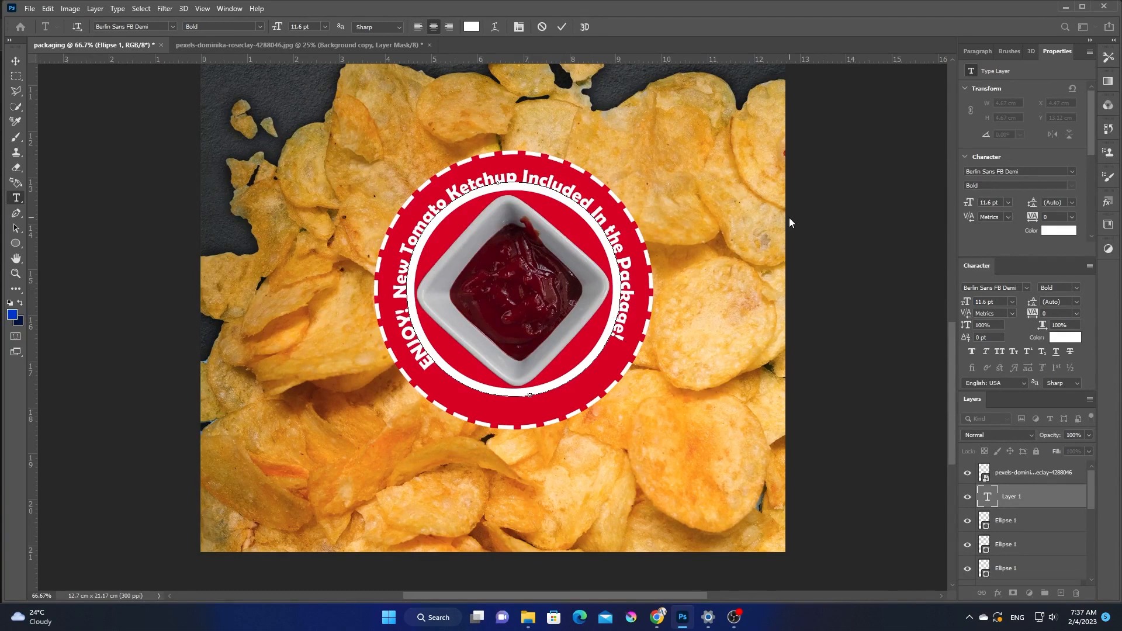
click(560, 27)
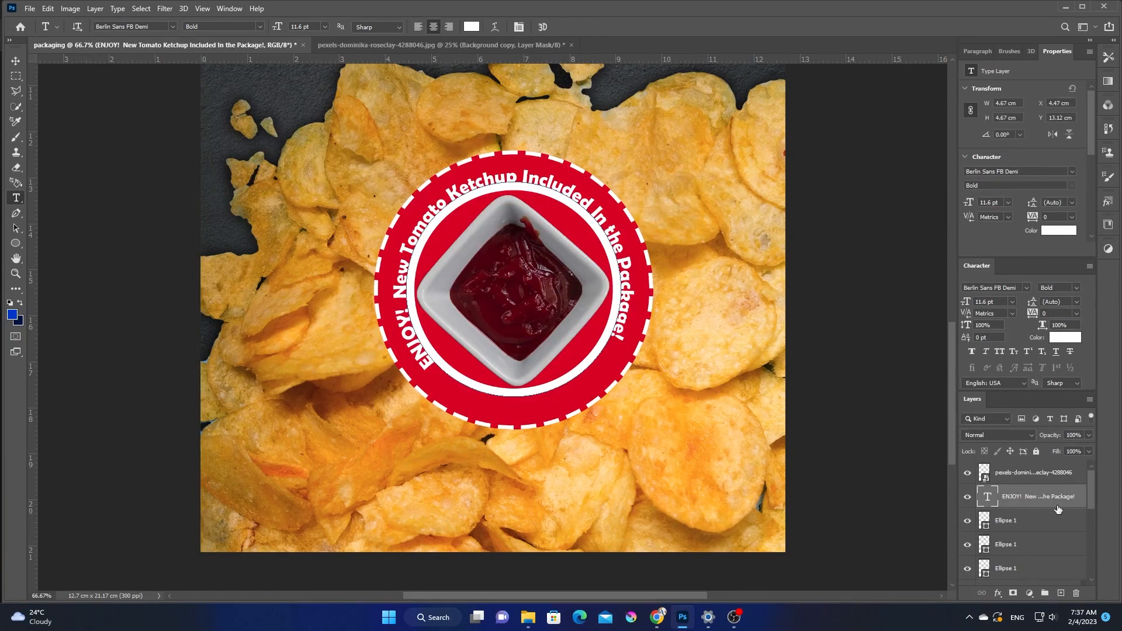
- Remove the white stroke from the inner ring beneath the circular text
click(1059, 474)
click(1055, 526)
click(990, 144)
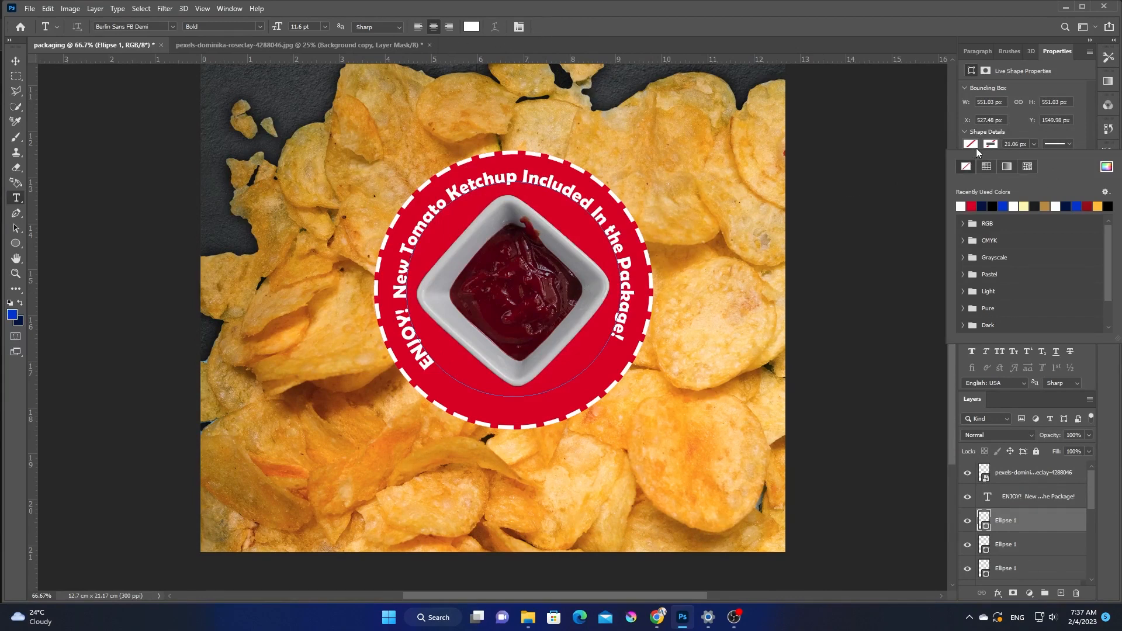
click(978, 134)
- Set the circular text around the bowl to 12 pt and rotate it clockwise by about 5.39°
click(16, 60)
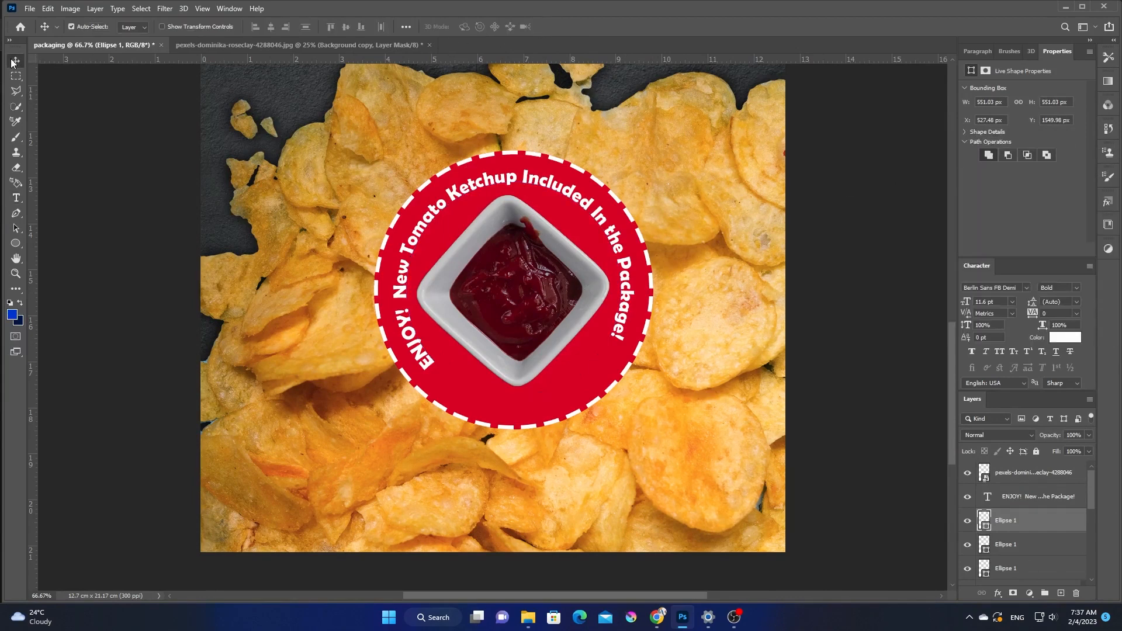
click(512, 187)
click(1011, 302)
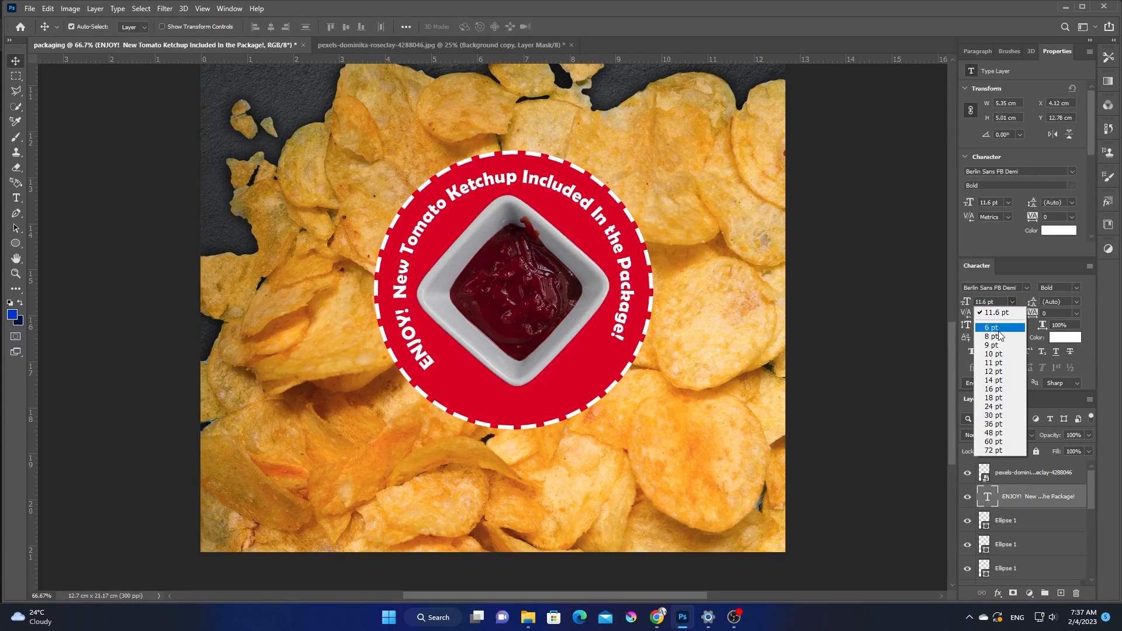
click(1007, 374)
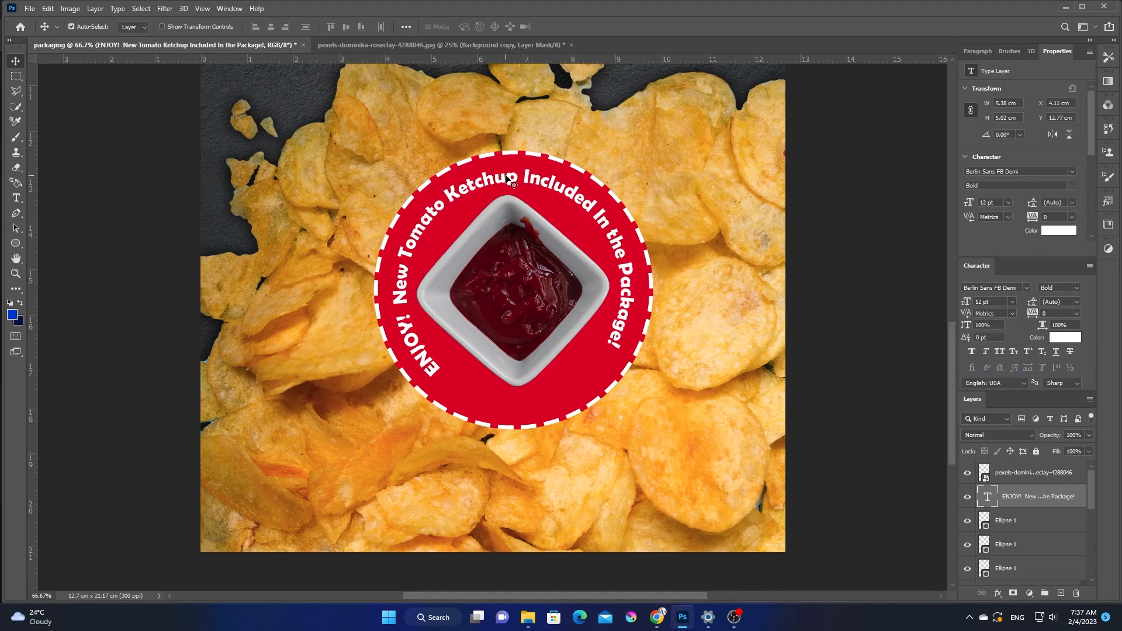
key(ctrl+t)
drag(656, 284, 662, 298)
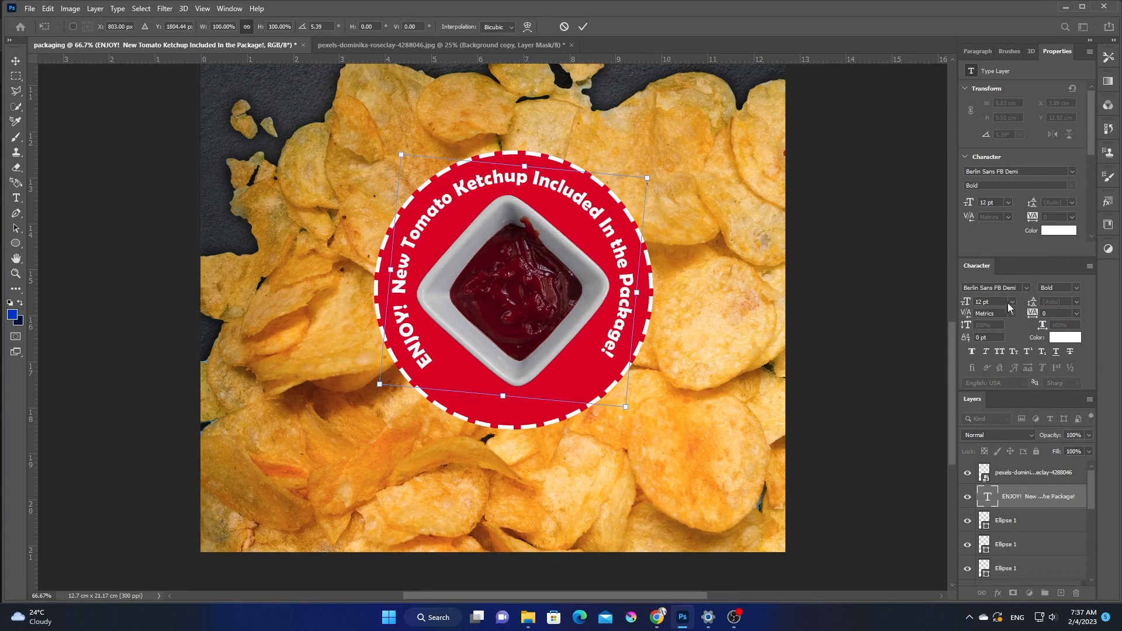
click(583, 27)
- Set the circular text around the bowl to 14 pt and insert a row of spaced dots before "ENJOY!"
click(1010, 301)
click(1004, 383)
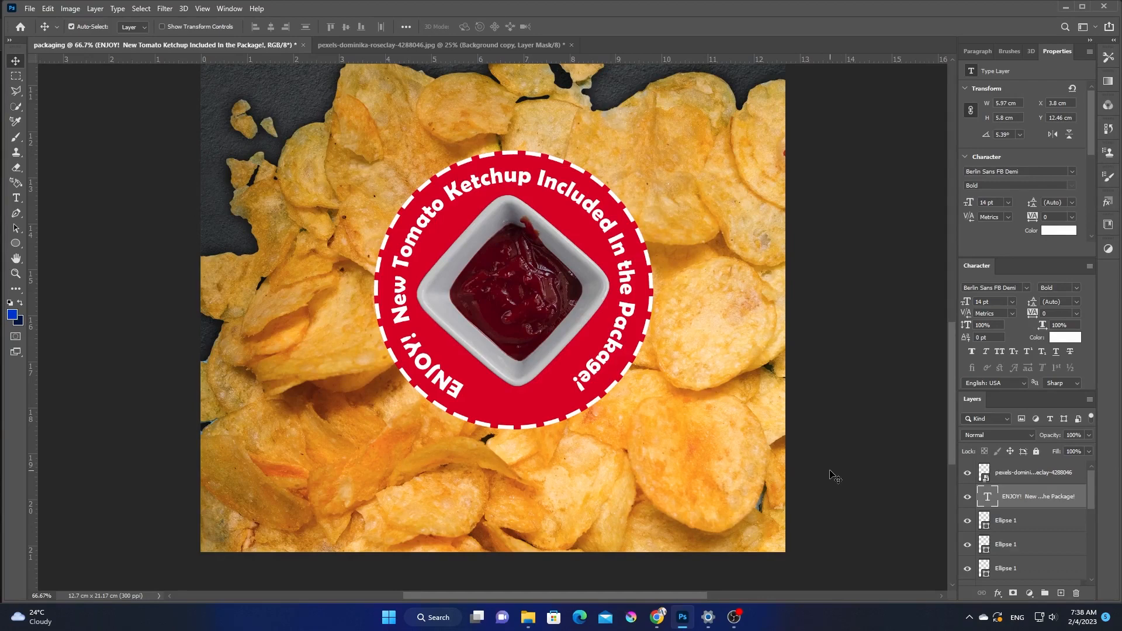
double_click(459, 399)
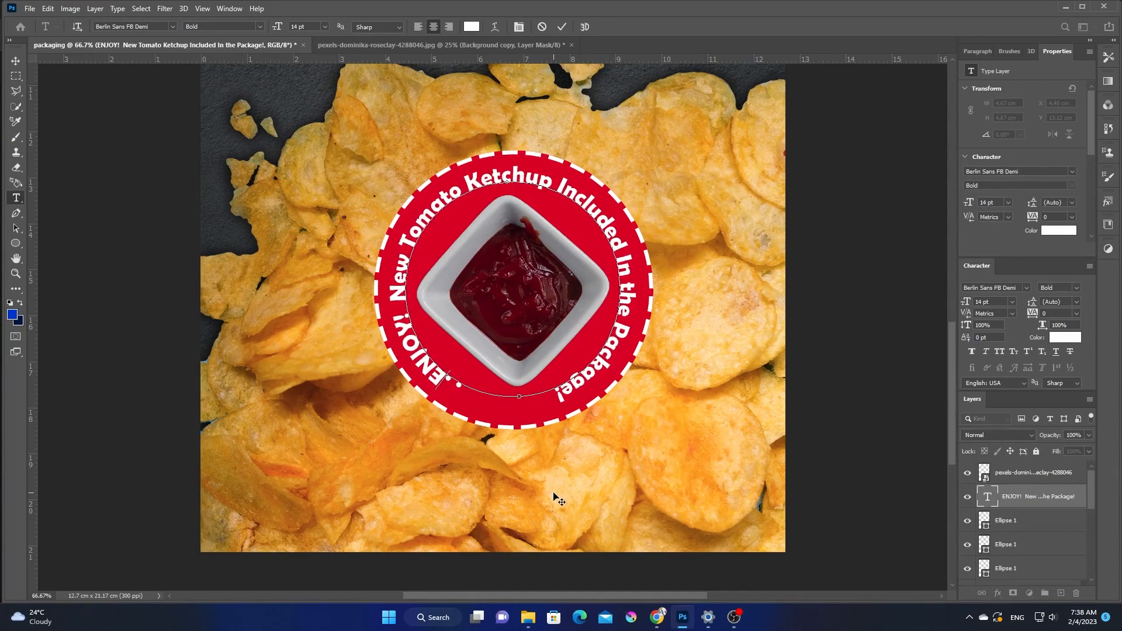
text(. . . )
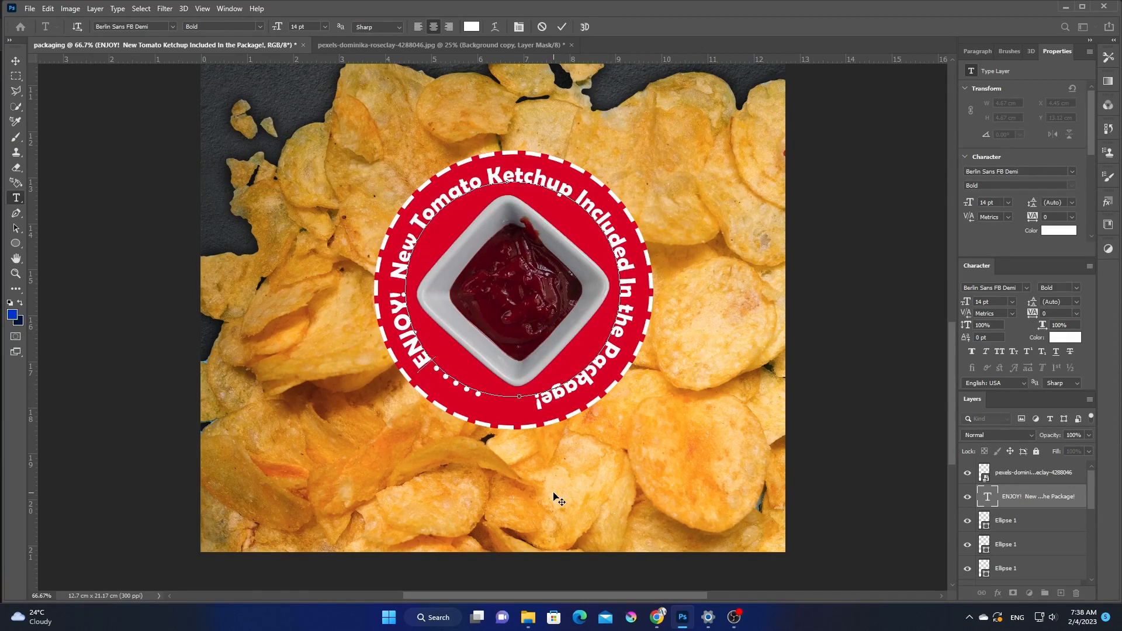
text(. . )
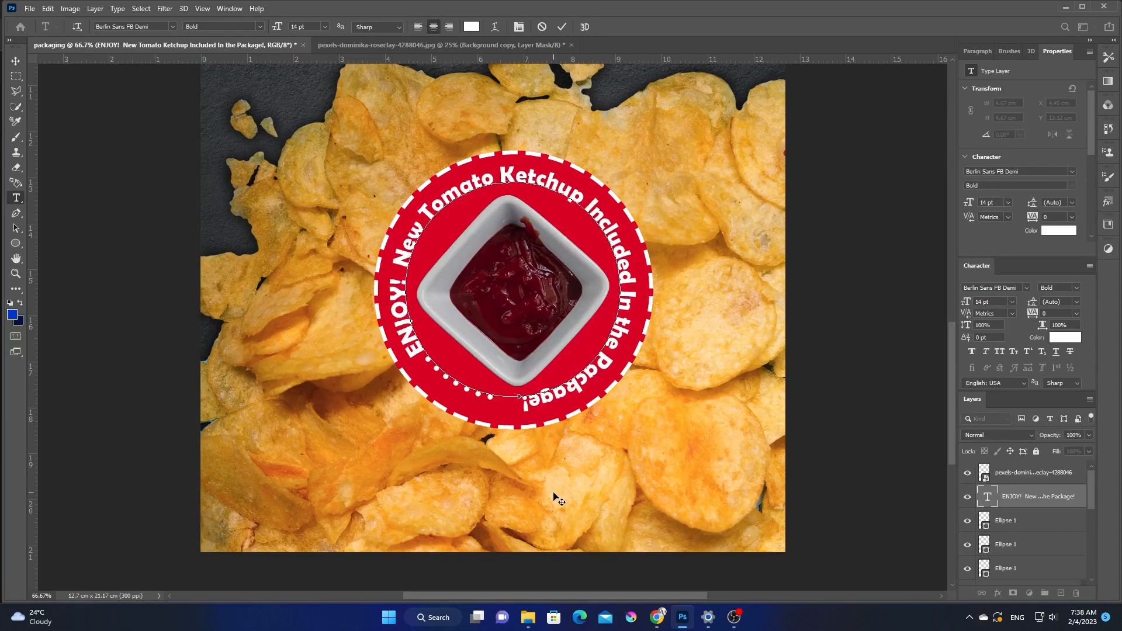
text(.)
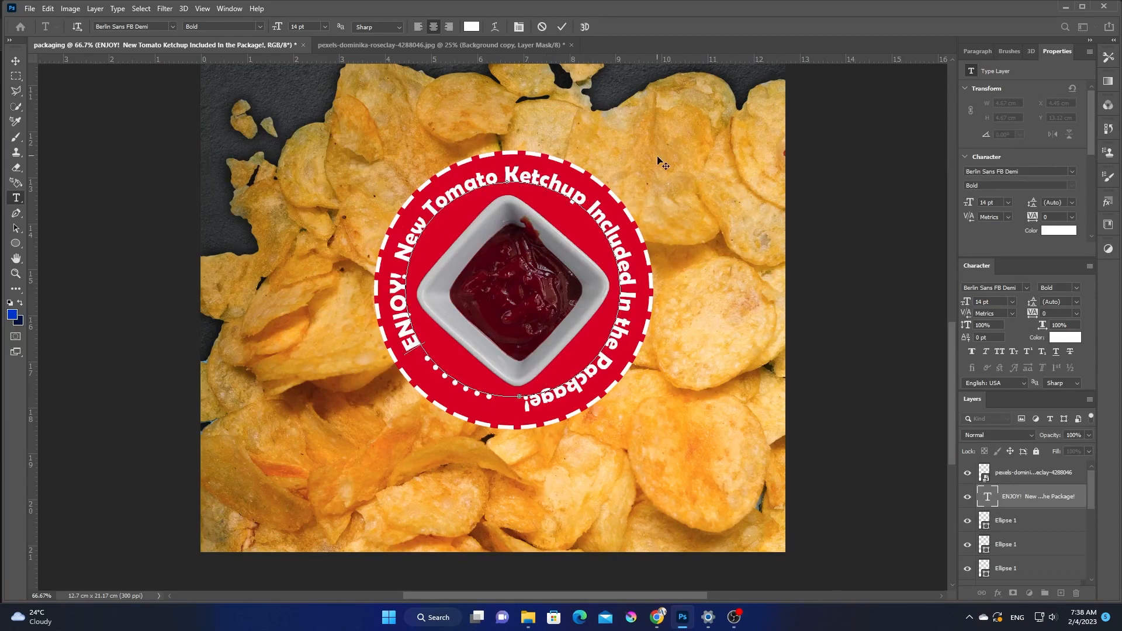
key(BackSpace)
click(562, 28)
- Rotate the circular text counter-clockwise to about -27.58° so that the dots sit beneath the bowl
key(ctrl+t)
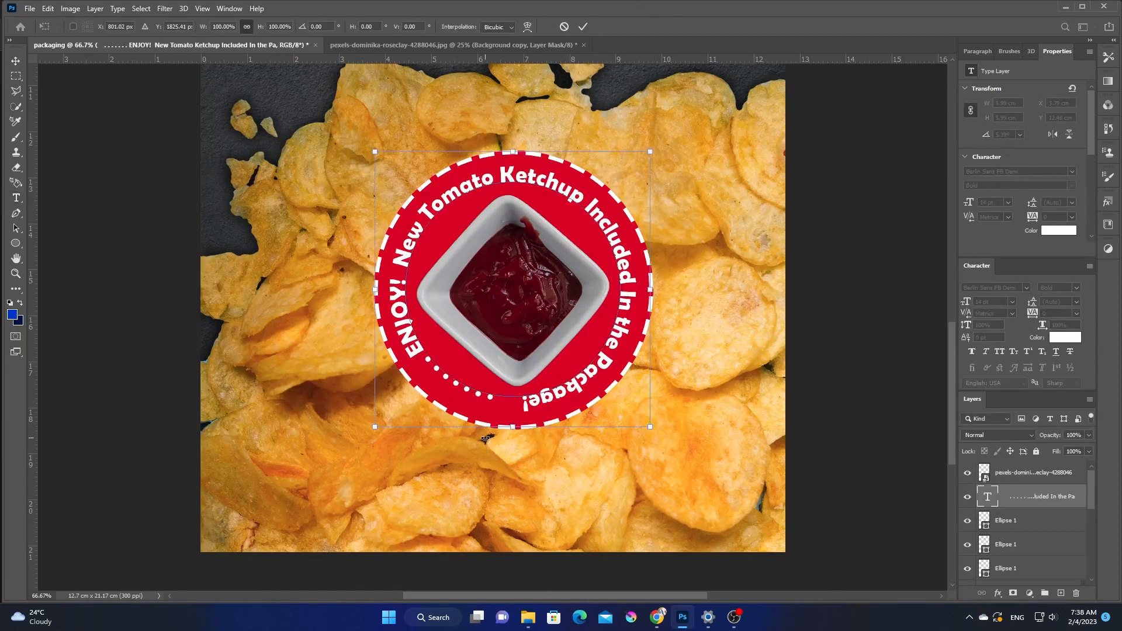
drag(485, 437, 580, 454)
click(563, 26)
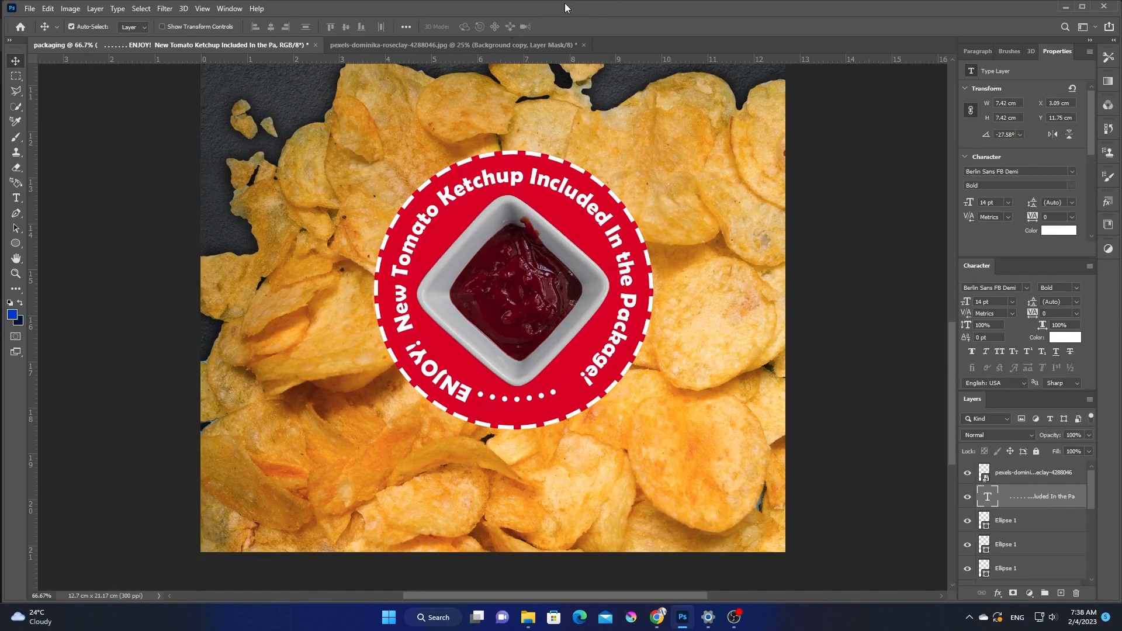
- Widen the gap between the dots and "ENJOY!" and rotate the circular text counter-clockwise by about 24.37°
double_click(474, 408)
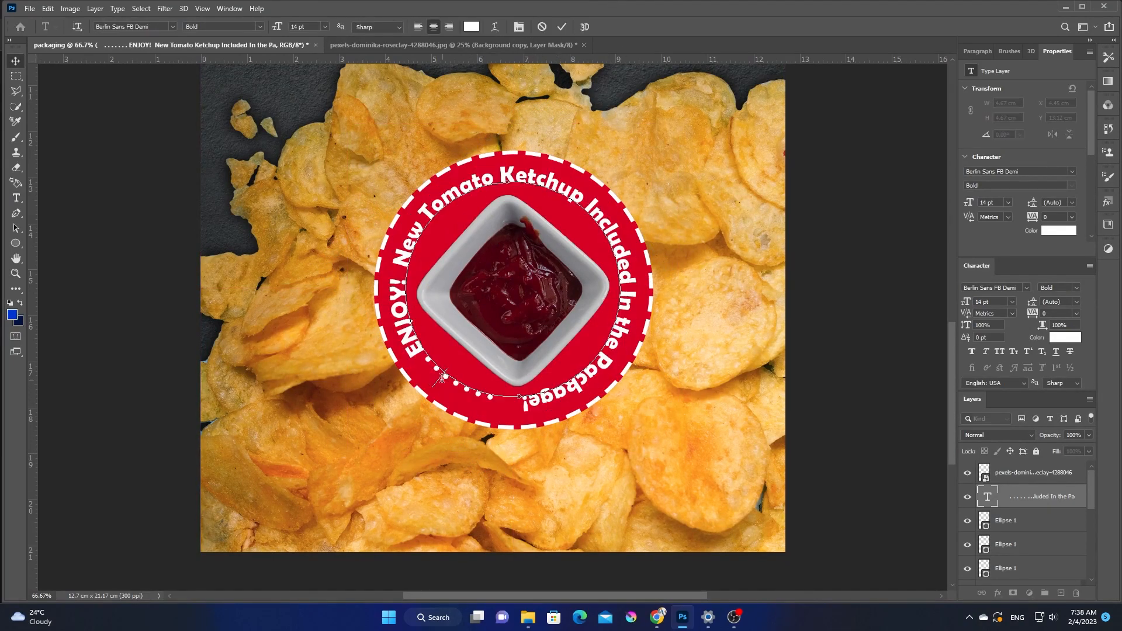
key(BackSpace)
click(561, 26)
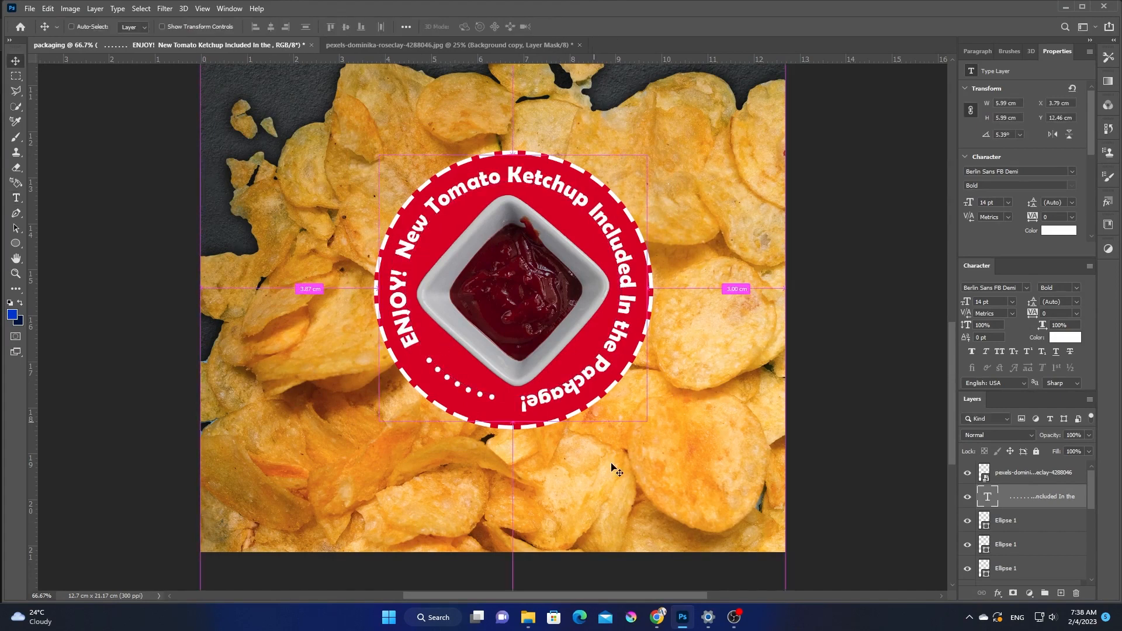
key(ctrl+t)
drag(443, 430, 537, 461)
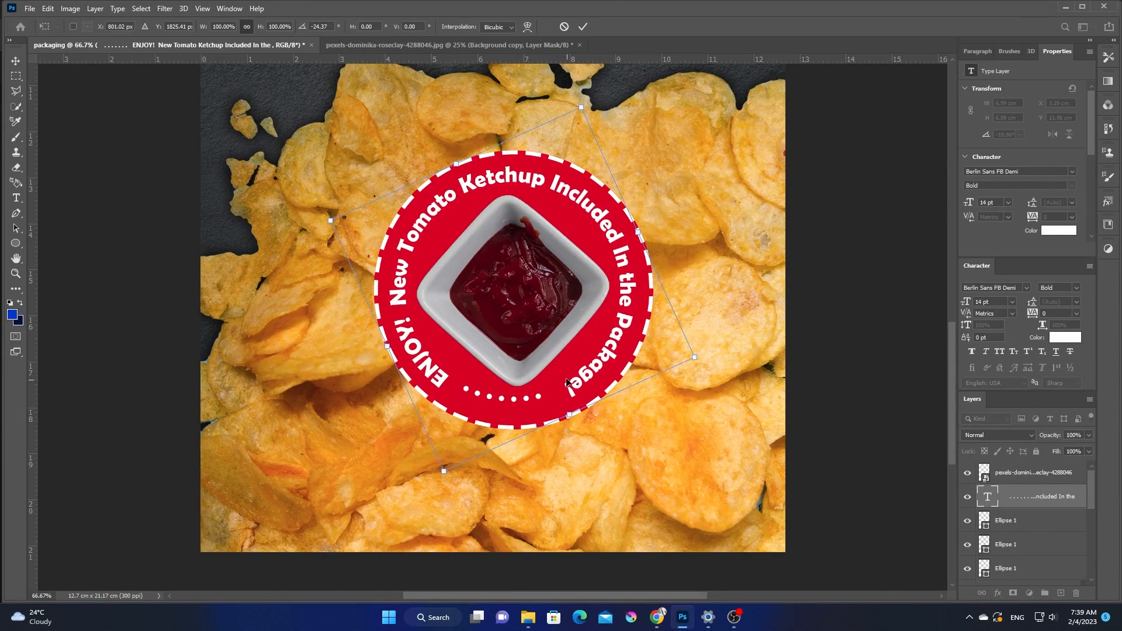
click(582, 26)
- Try adding more space between the row of dots and "ENJOY!" in the circular text
double_click(464, 386)
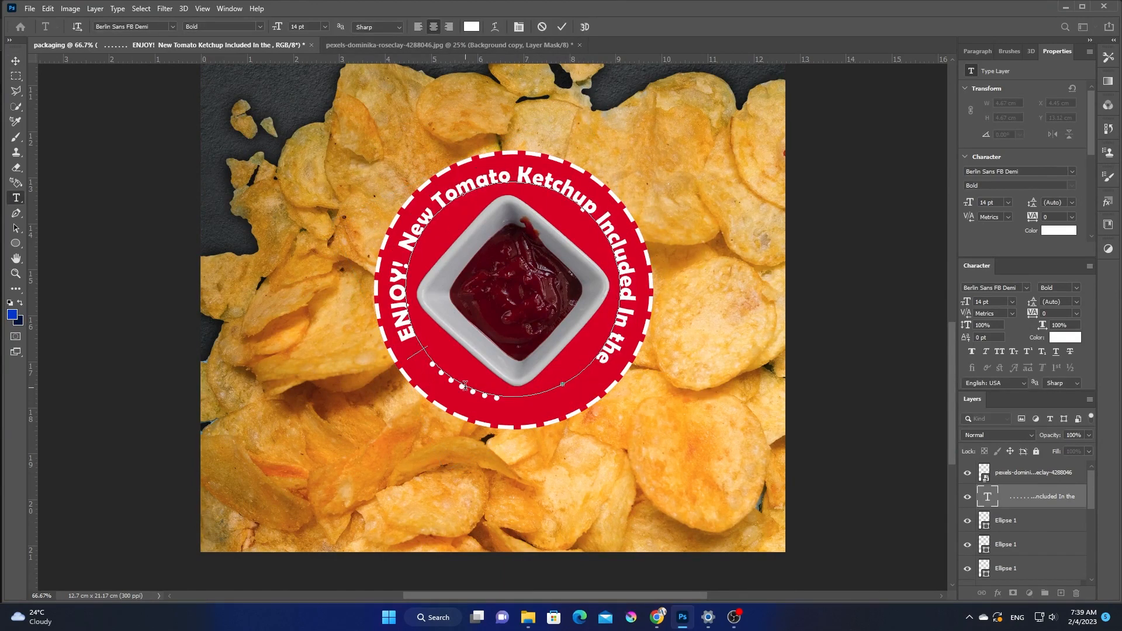
click(563, 26)
key(v)
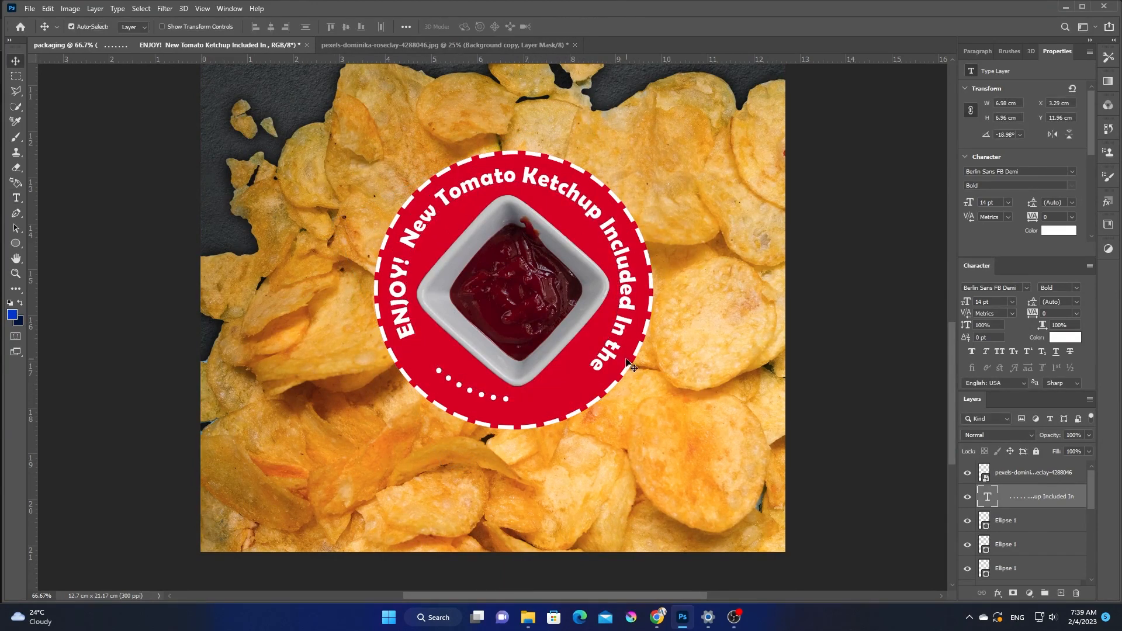
- Rotate the circular text counter-clockwise by about 2.09° more and scale it to about 99.82%, centring the dots beneath the bowl
key(ctrl+t)
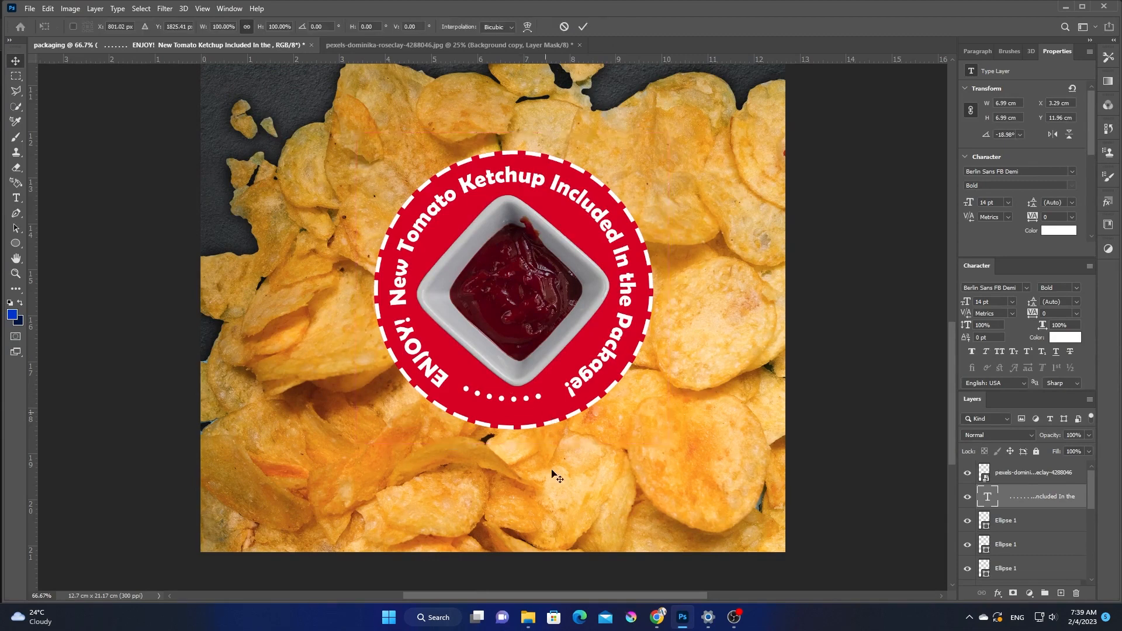
mouse_move(513, 450)
mouse_down()
mouse_move(532, 455)
mouse_move(521, 458)
mouse_up()
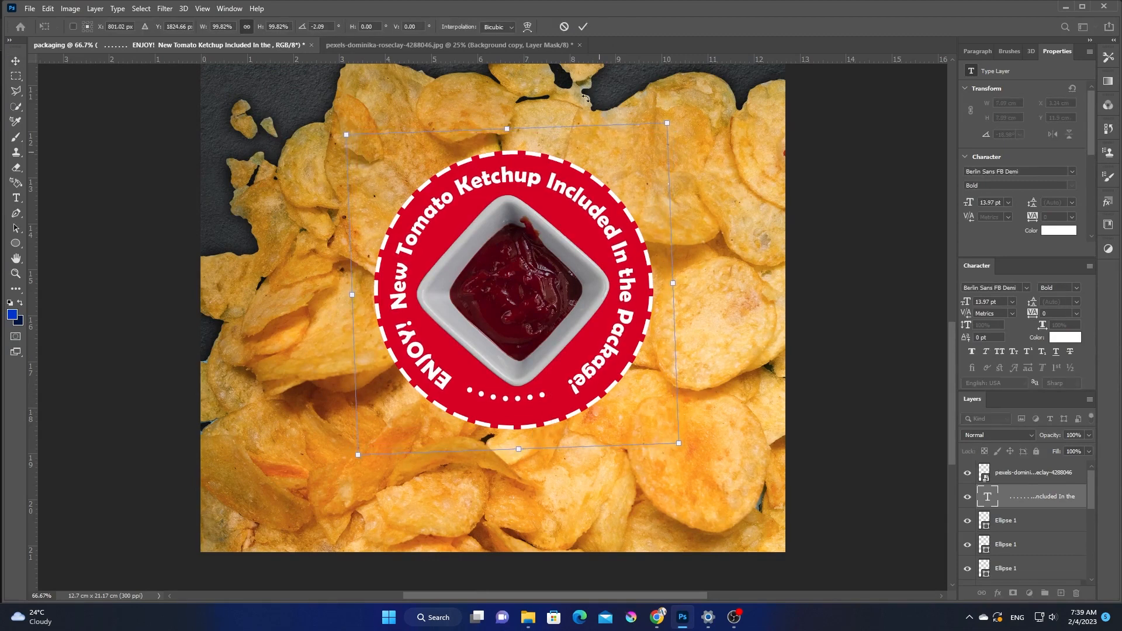
click(582, 26)
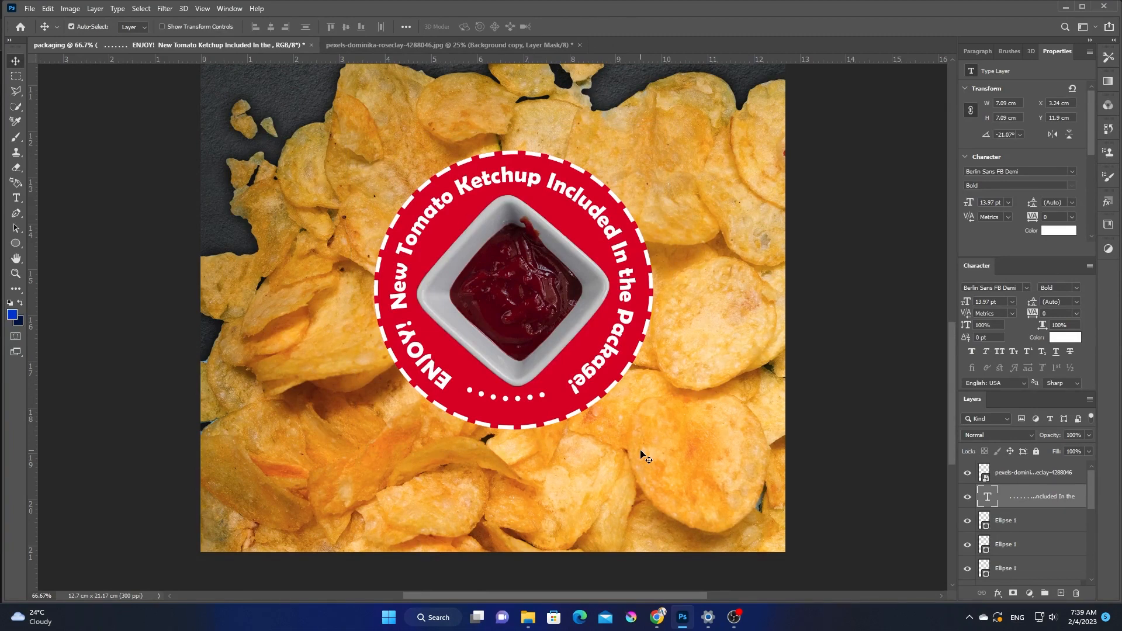
- Open the Camera Raw Filter for the ketchup bowl layer with the bowl enlarged to 100% in the preview
scroll(601, 431, up, 1)
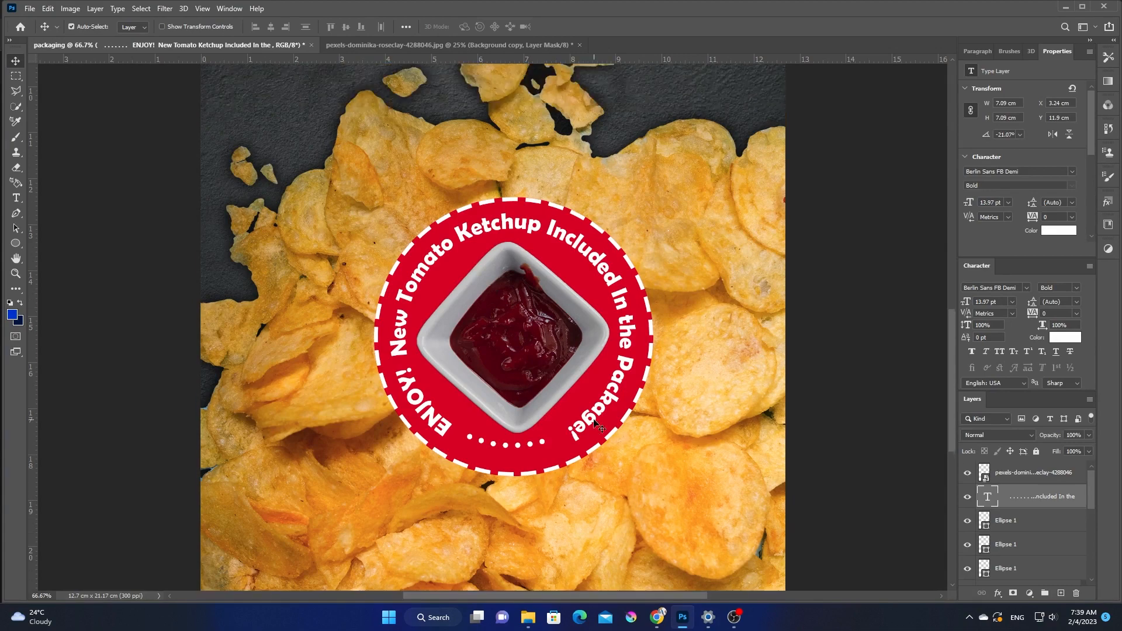
scroll(608, 424, down, 2)
click(529, 245)
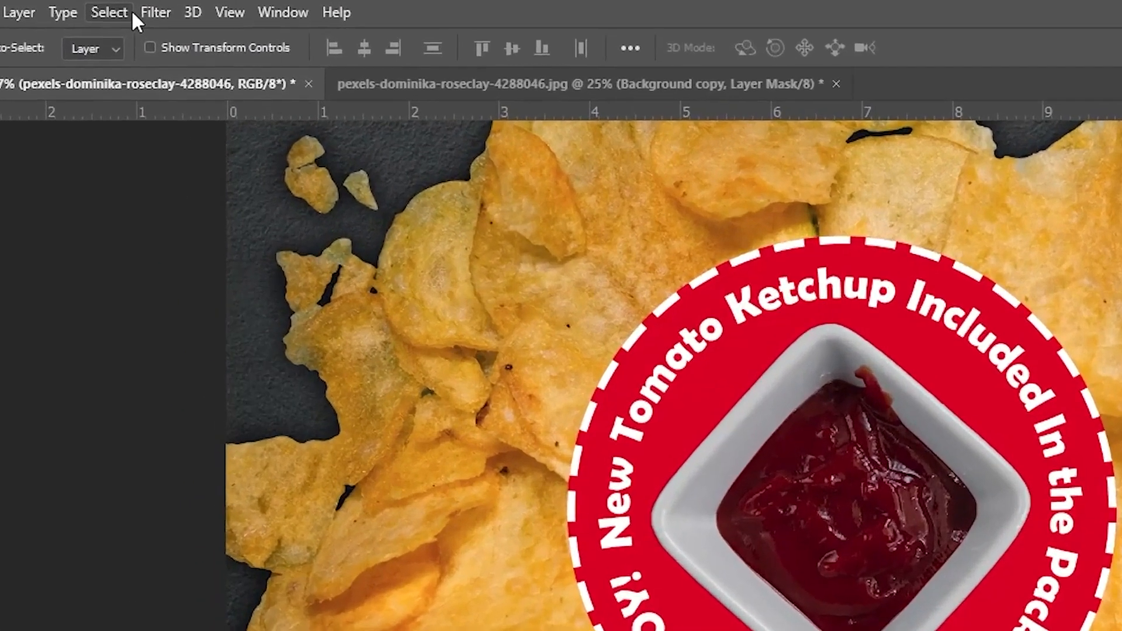
click(160, 8)
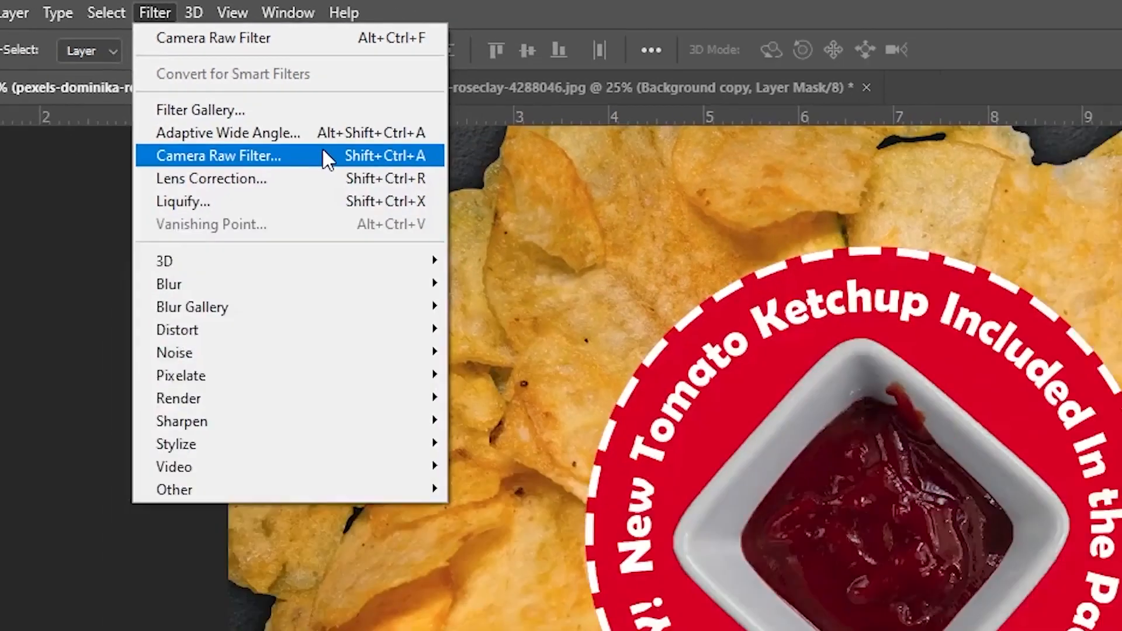
click(362, 215)
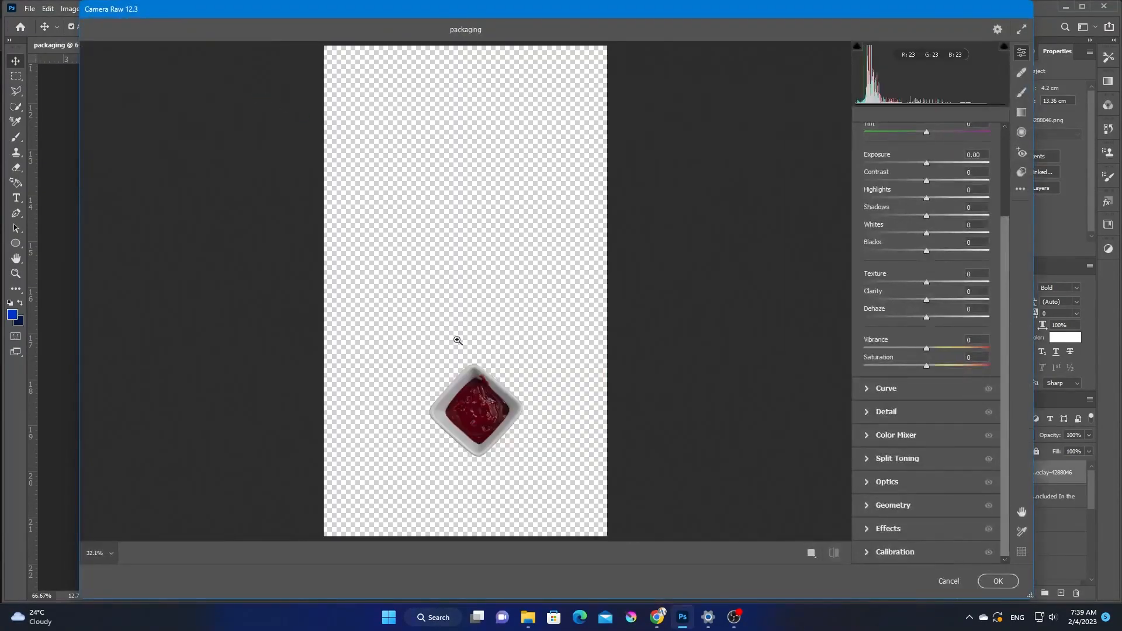
click(462, 351)
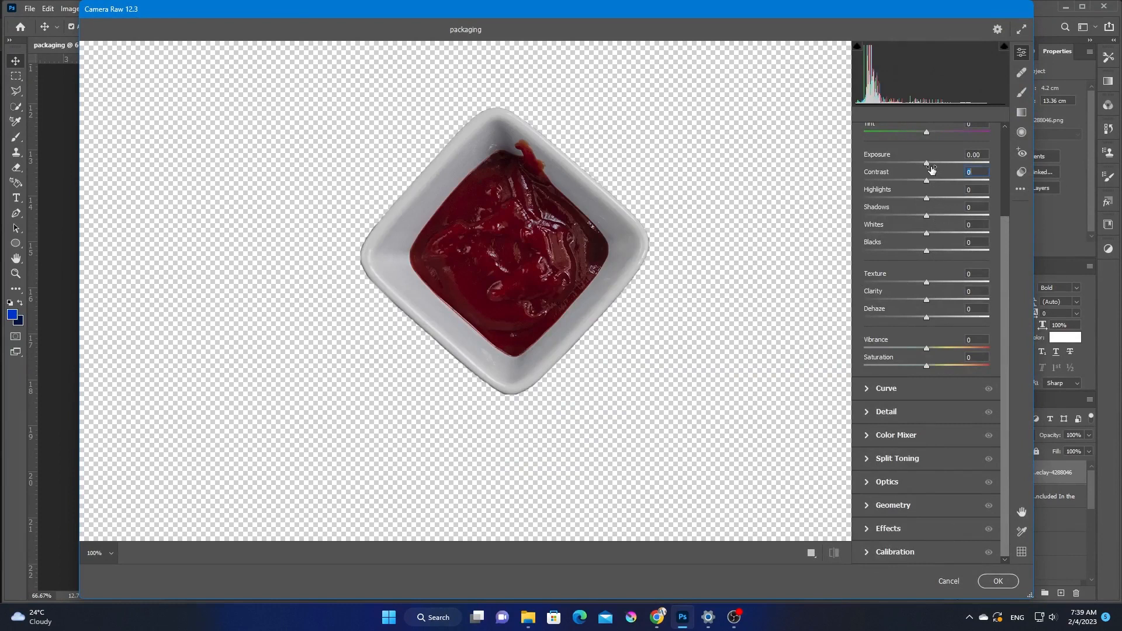
- Brighten the ketchup bowl with Exposure +1.20, Contrast -9, Highlights -7, Shadows +100 and Whites +16, and apply the filter
mouse_move(932, 169)
mouse_down()
mouse_move(956, 166)
mouse_move(933, 165)
mouse_move(943, 165)
mouse_move(942, 176)
mouse_move(929, 178)
mouse_move(945, 176)
mouse_move(921, 181)
mouse_move(945, 164)
mouse_up()
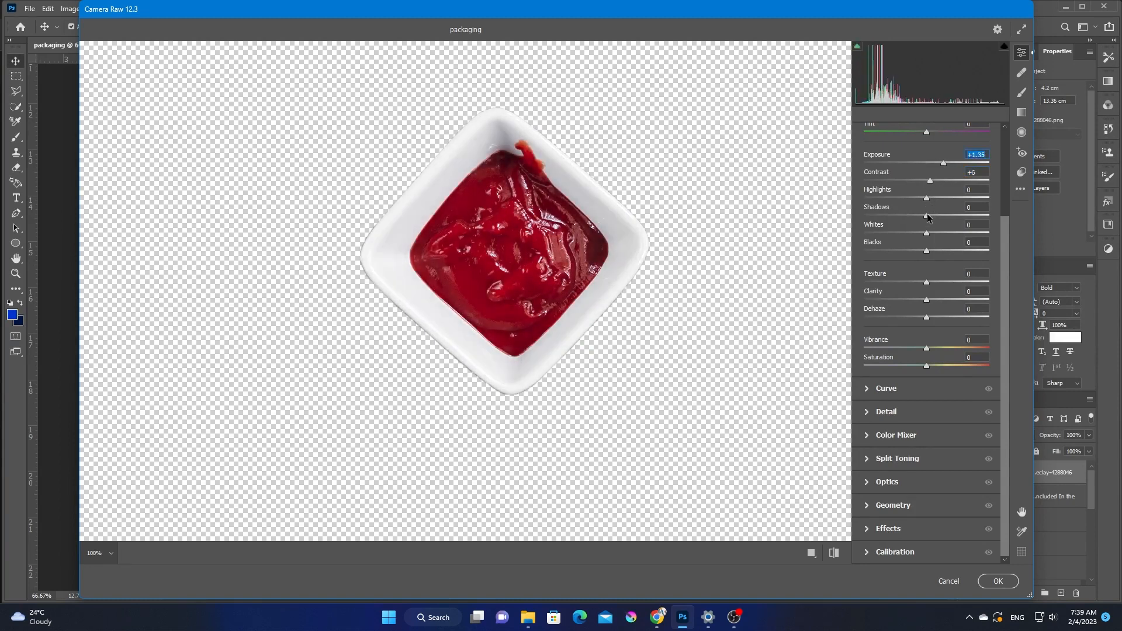
drag(926, 215, 989, 217)
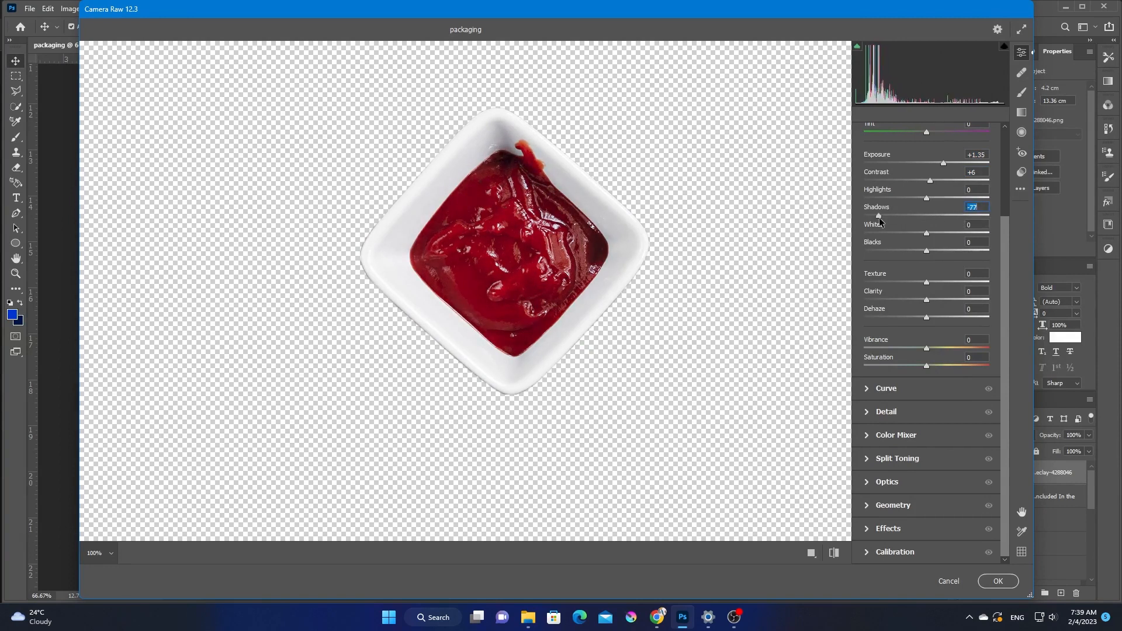
drag(943, 163, 939, 160)
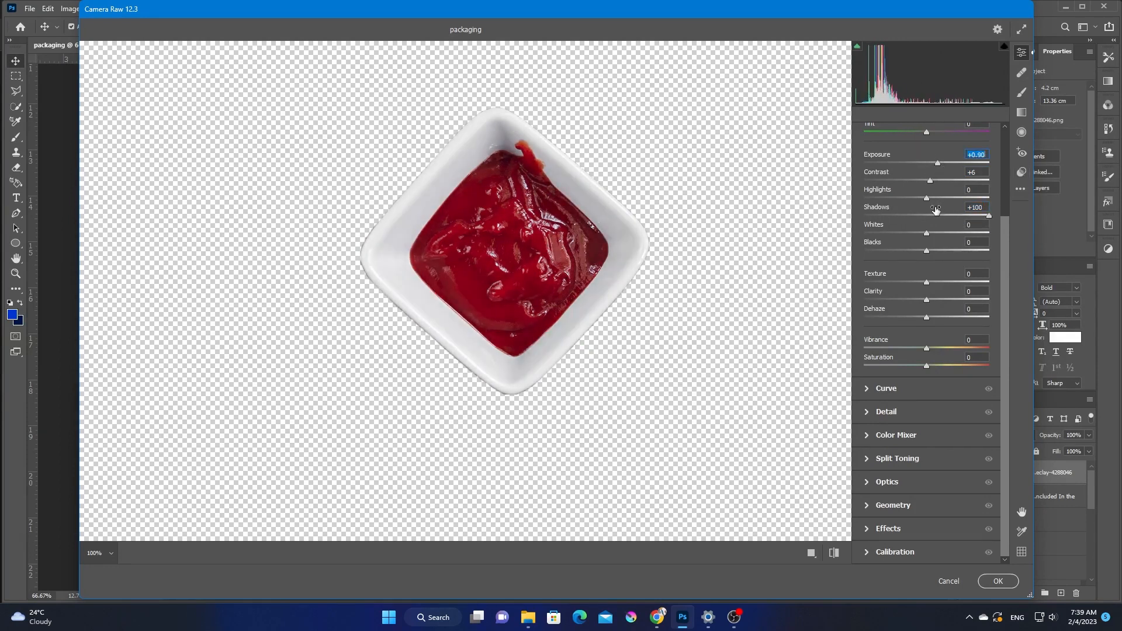
drag(928, 198, 938, 235)
drag(937, 163, 940, 169)
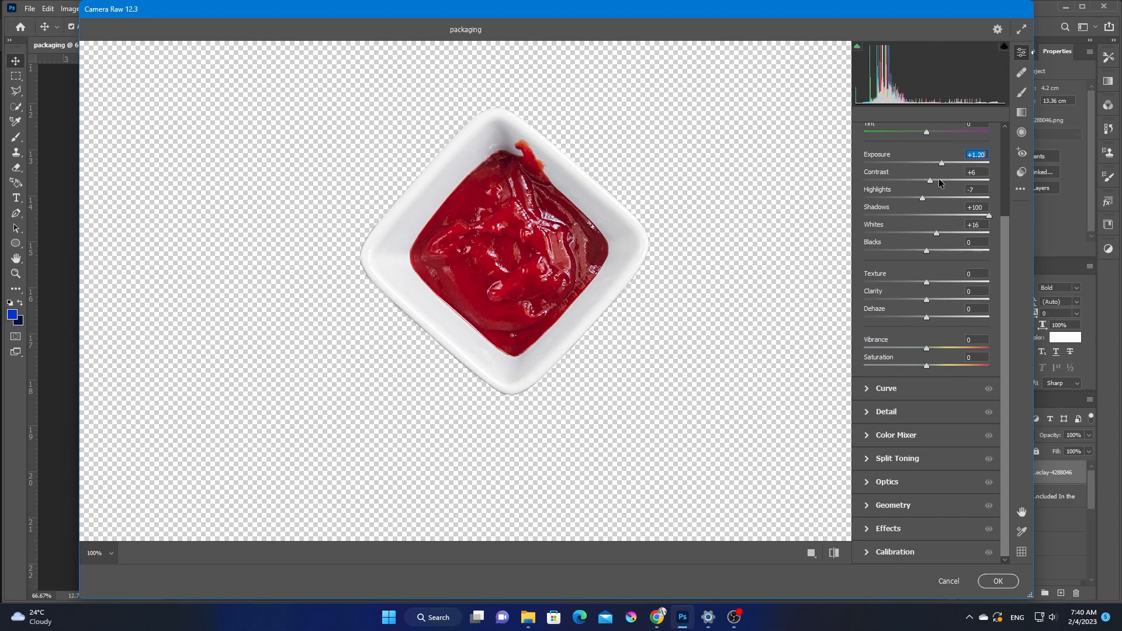
mouse_move(931, 180)
mouse_down()
mouse_move(942, 180)
mouse_move(921, 182)
mouse_up()
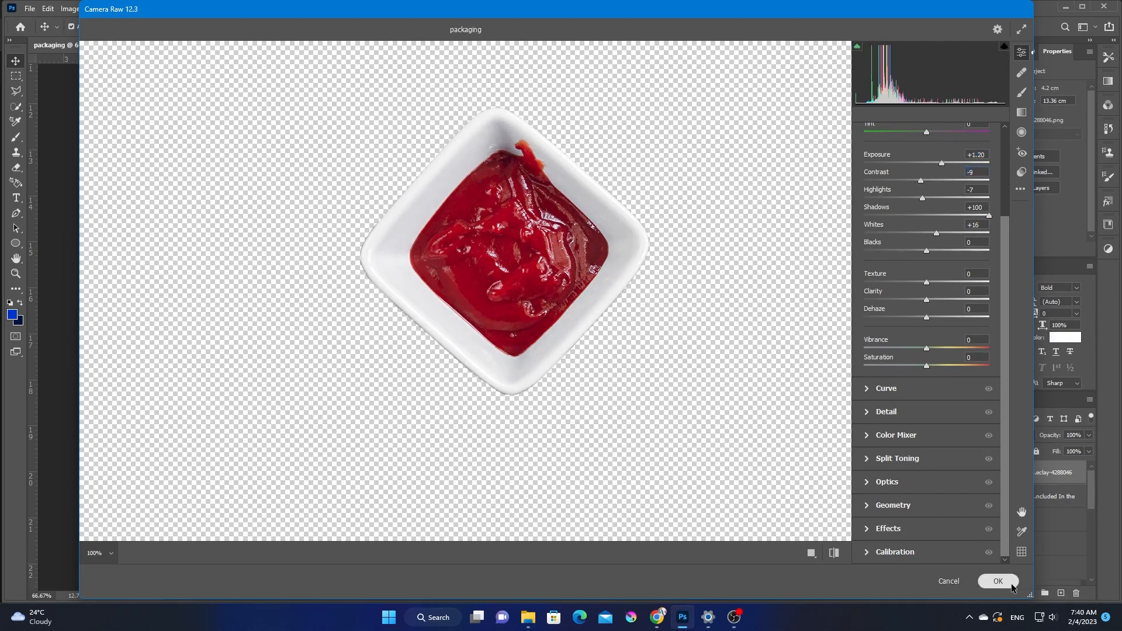
click(998, 581)
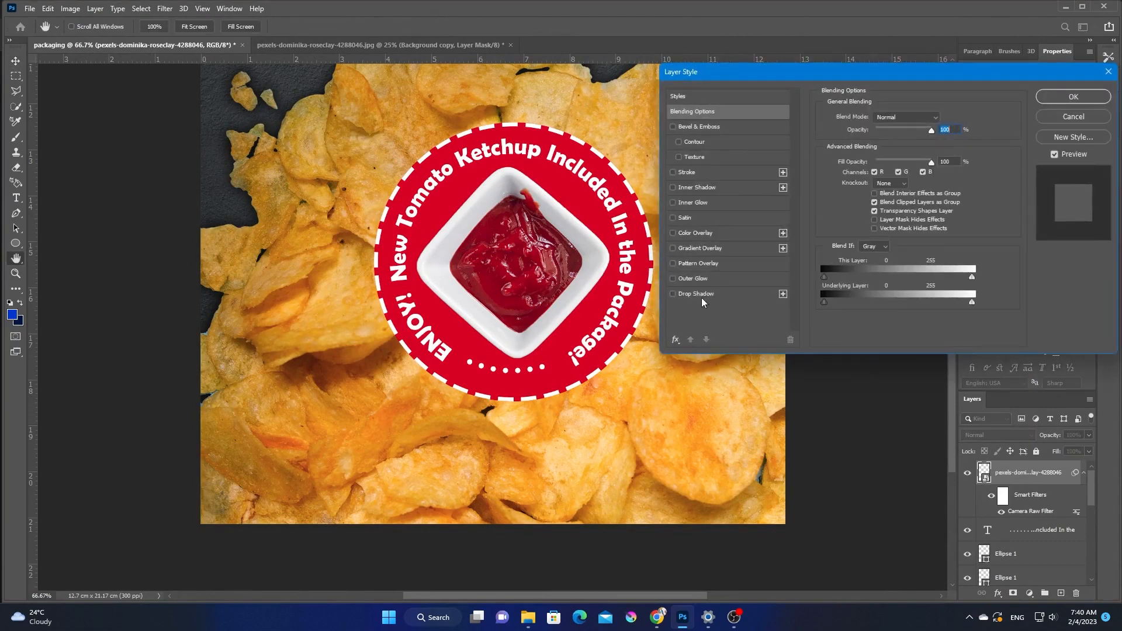
- Add a drop shadow with 46% opacity to the ketchup bowl layer
click(730, 300)
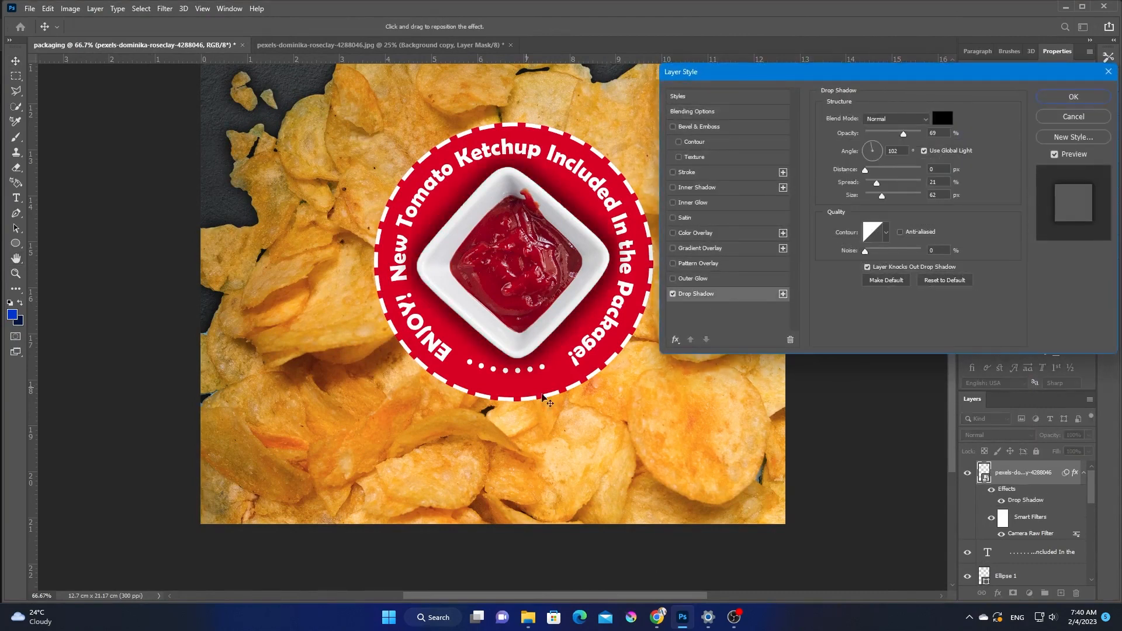
click(895, 136)
drag(894, 138, 893, 139)
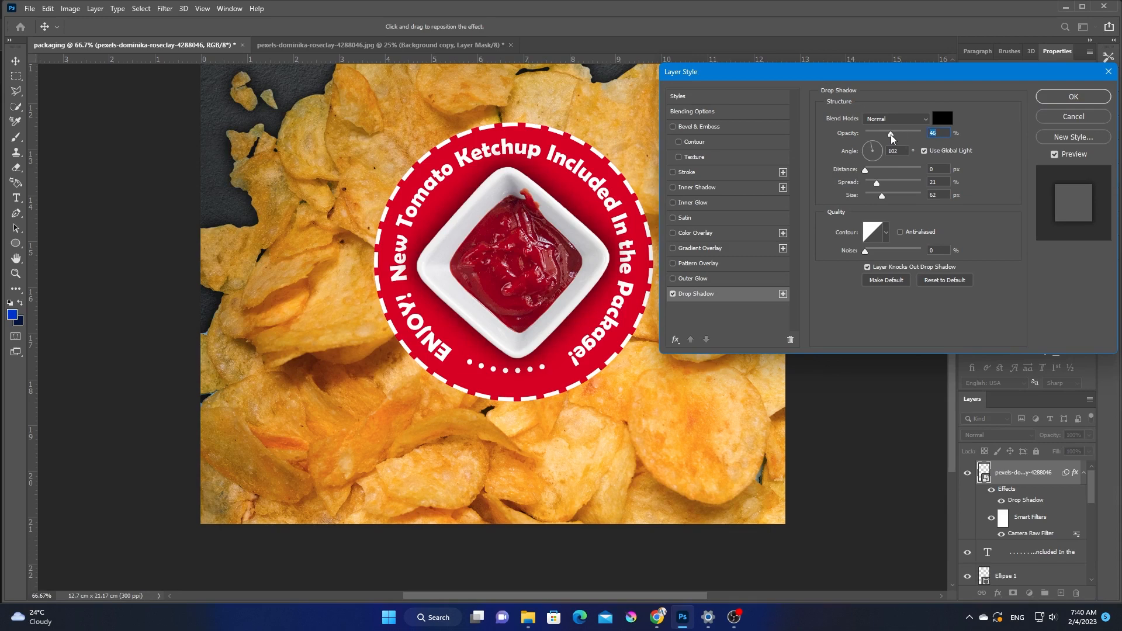
click(1048, 97)
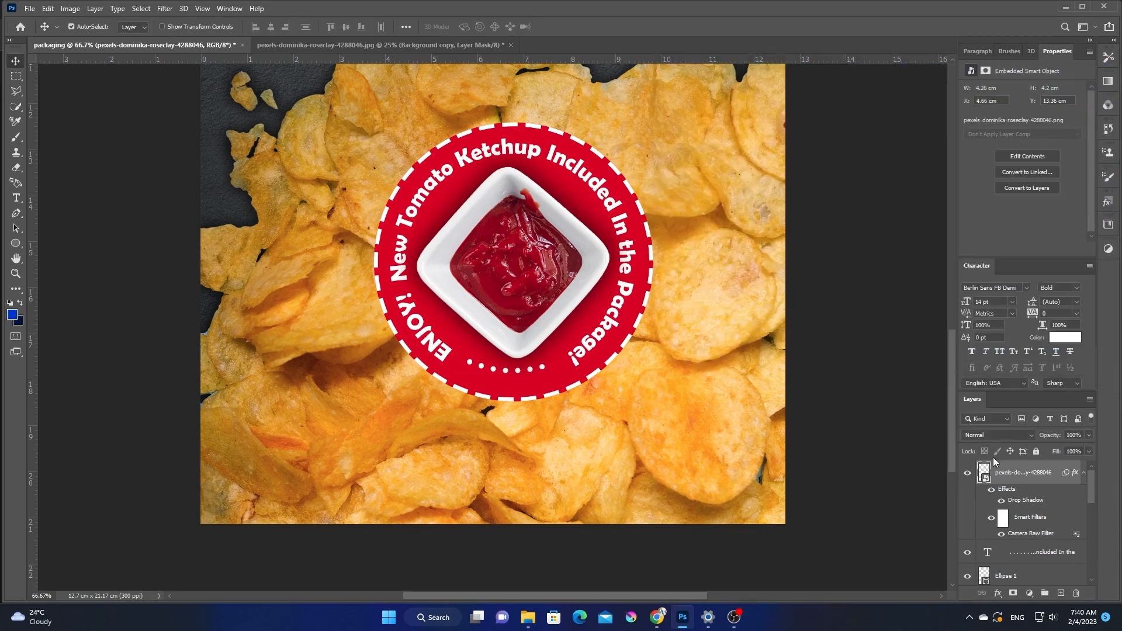
- Add a drop shadow with 65% opacity to the lowest Ellipse 1 layer, the red badge circle
scroll(1046, 564, down, 5)
scroll(1011, 545, up, 3)
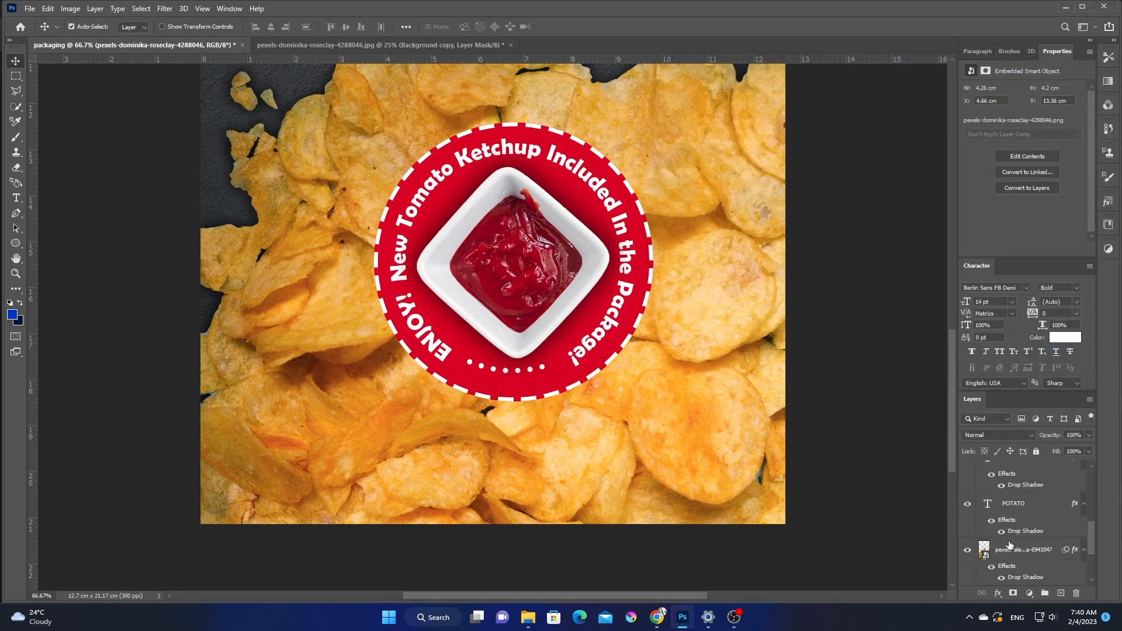
scroll(970, 503, up, 3)
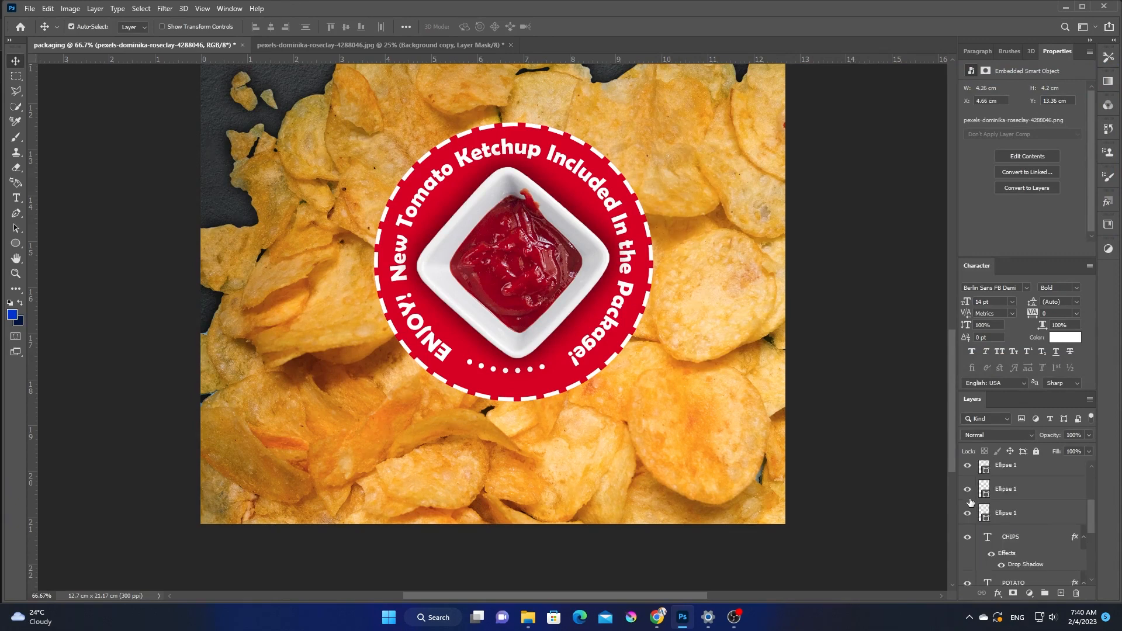
click(967, 515)
click(967, 514)
click(1051, 517)
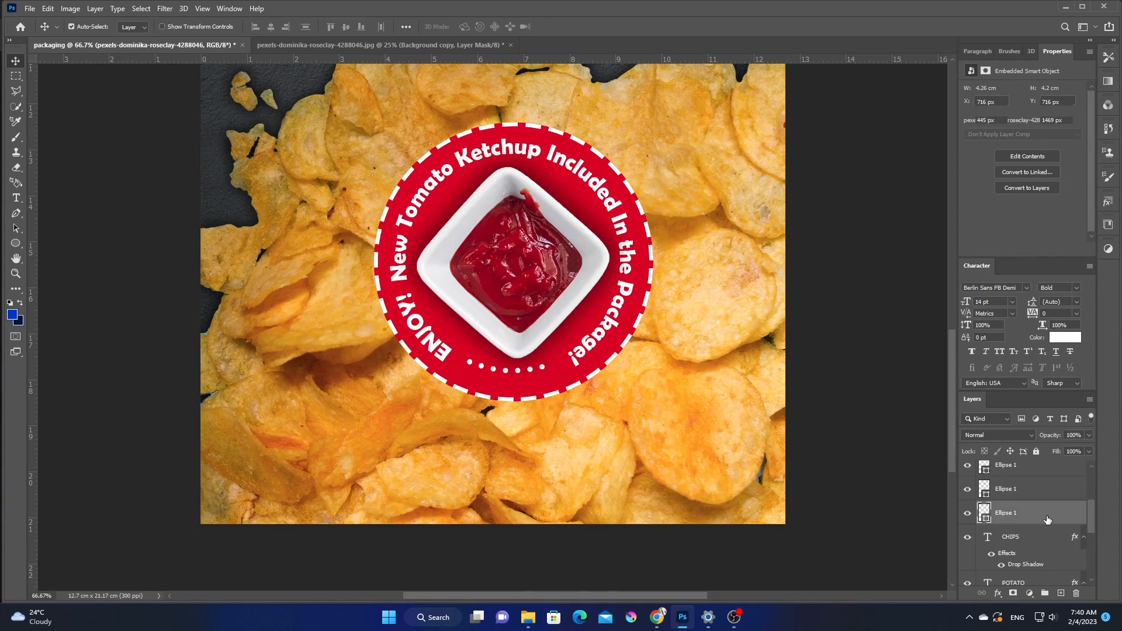
double_click(1047, 520)
click(699, 293)
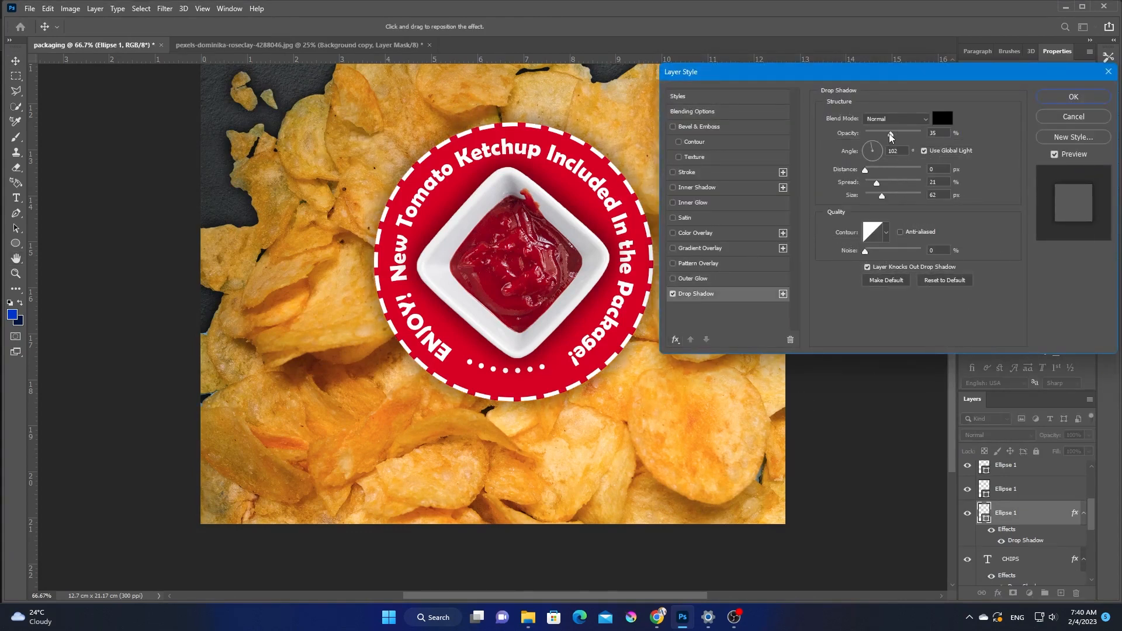
drag(890, 137, 901, 135)
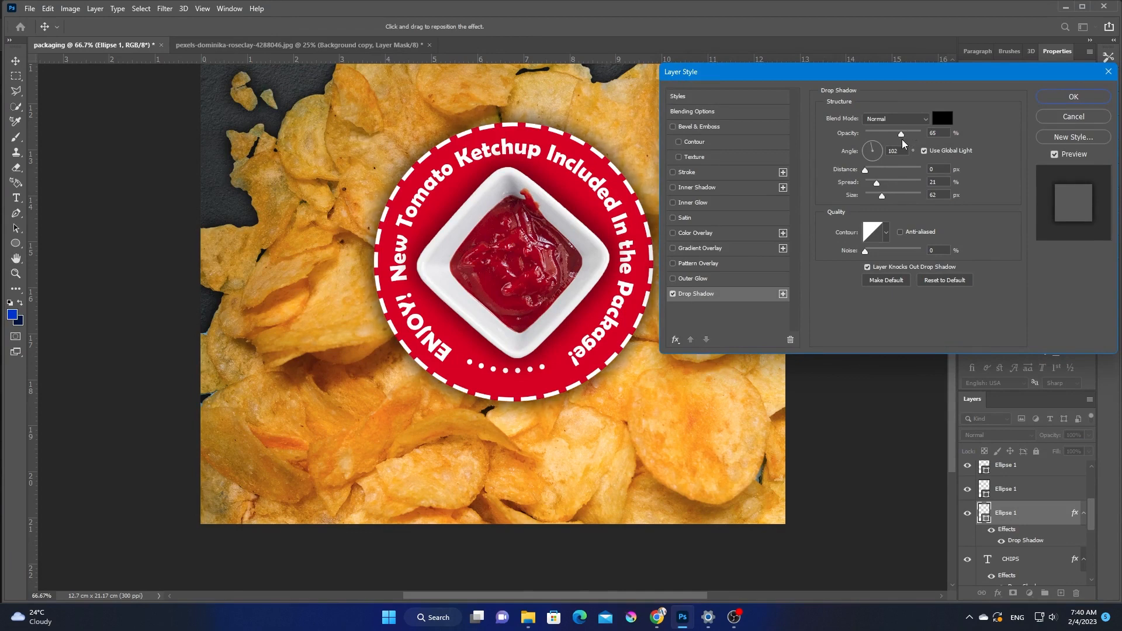
click(1101, 96)
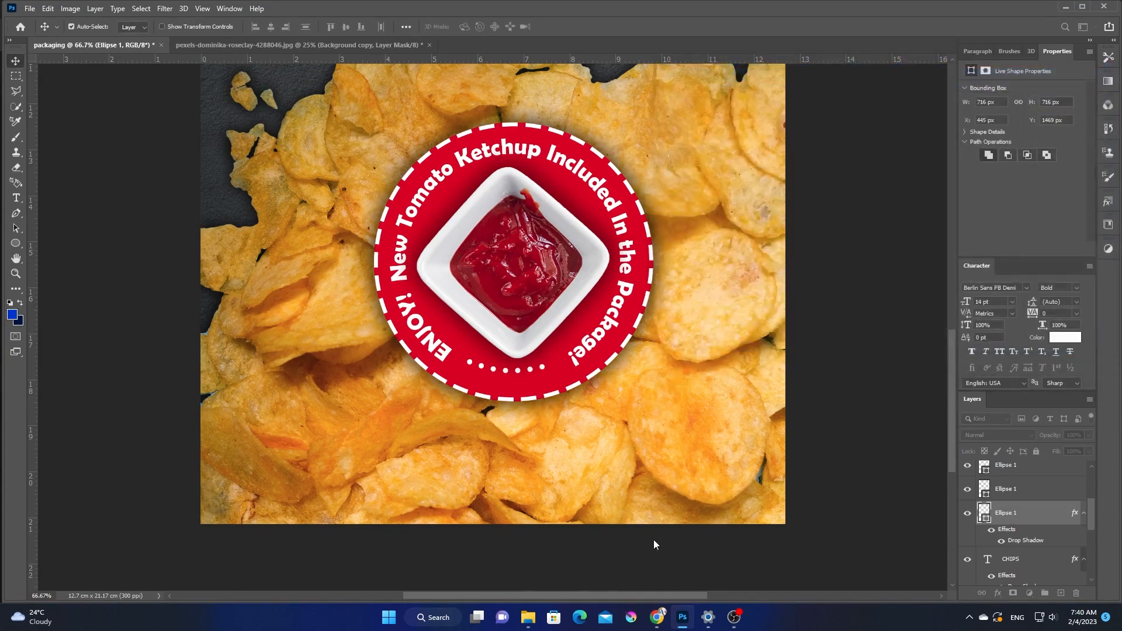
- Select the green leaf beside the whole tomato in the pexels-dominika-roseclay-4288046 photo with the Quick Selection tool
scroll(806, 339, up, 2)
scroll(794, 337, up, 1)
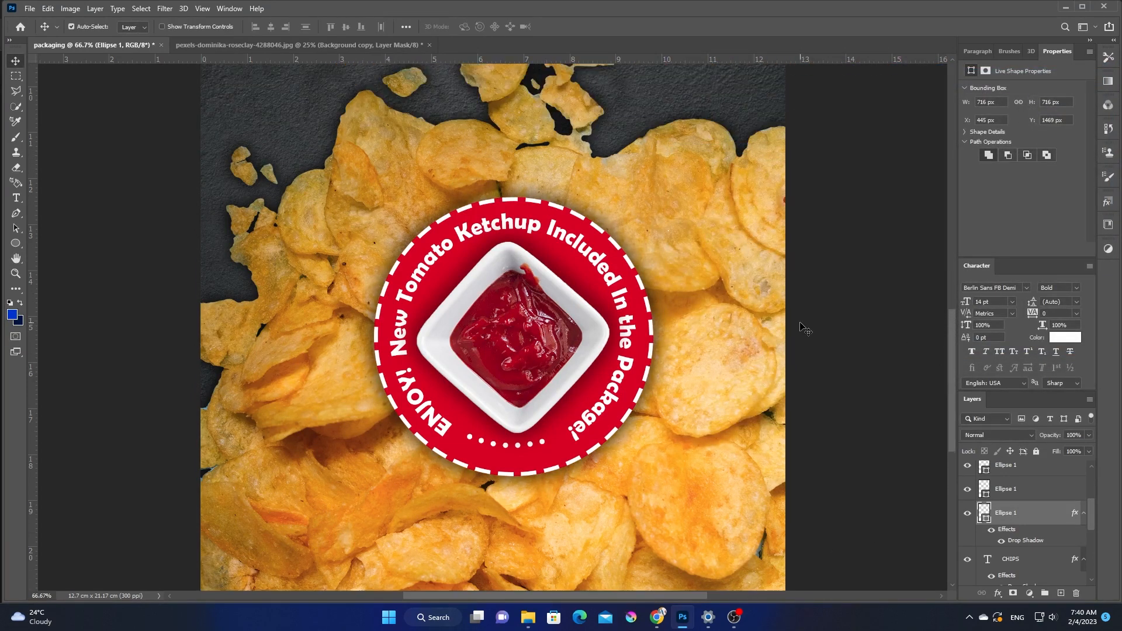
key(ctrl+minus)
key(ctrl+minus)
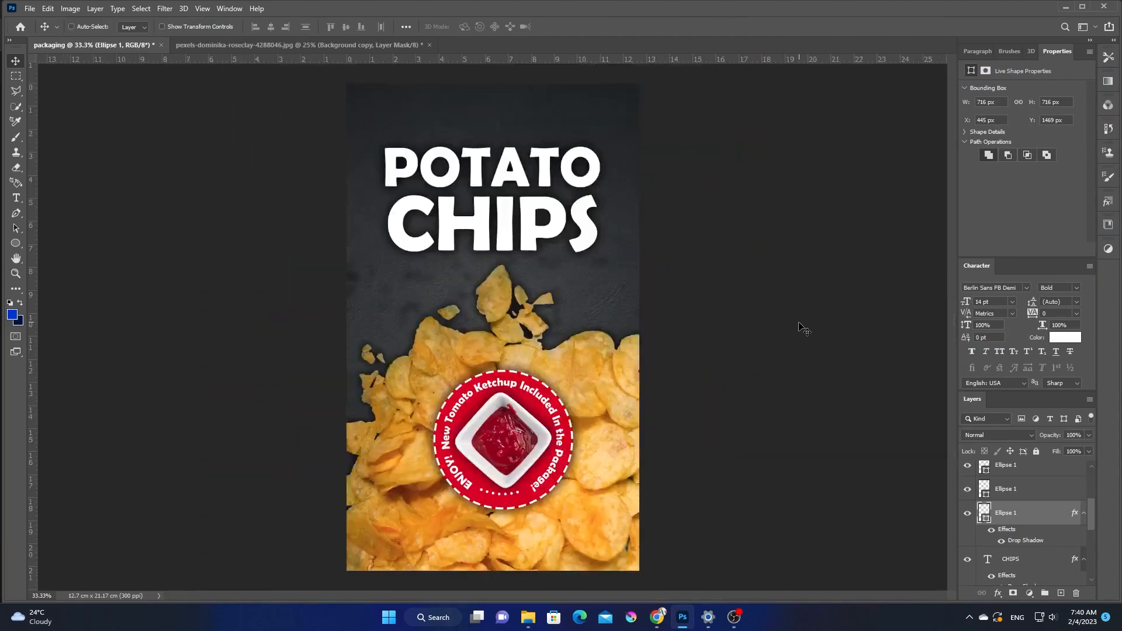
click(407, 45)
click(18, 107)
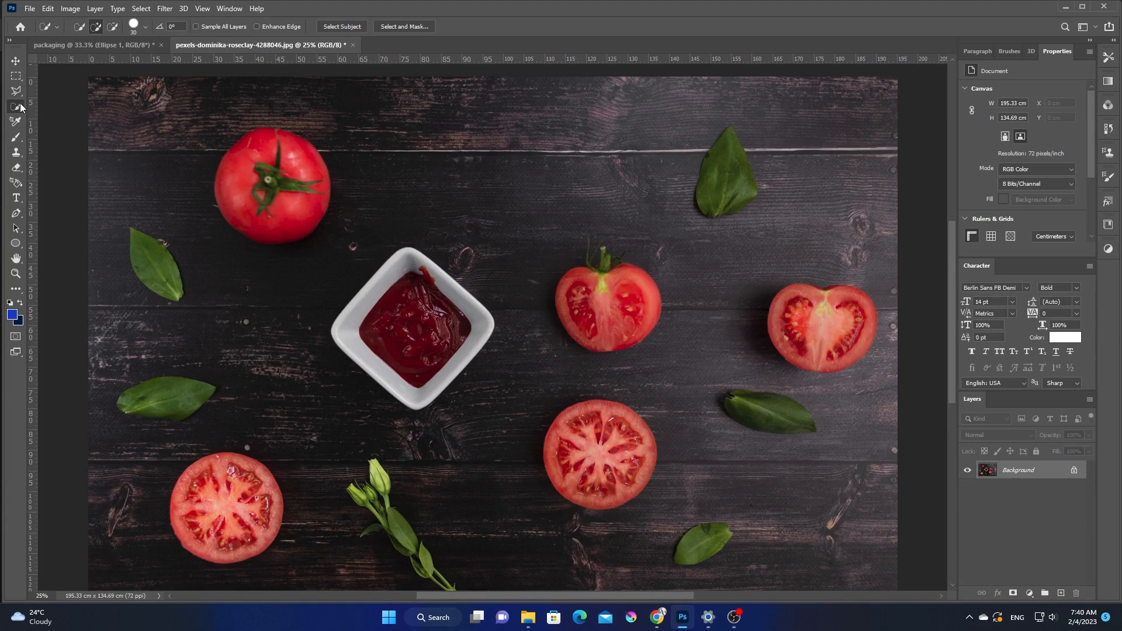
click(150, 272)
key(v)
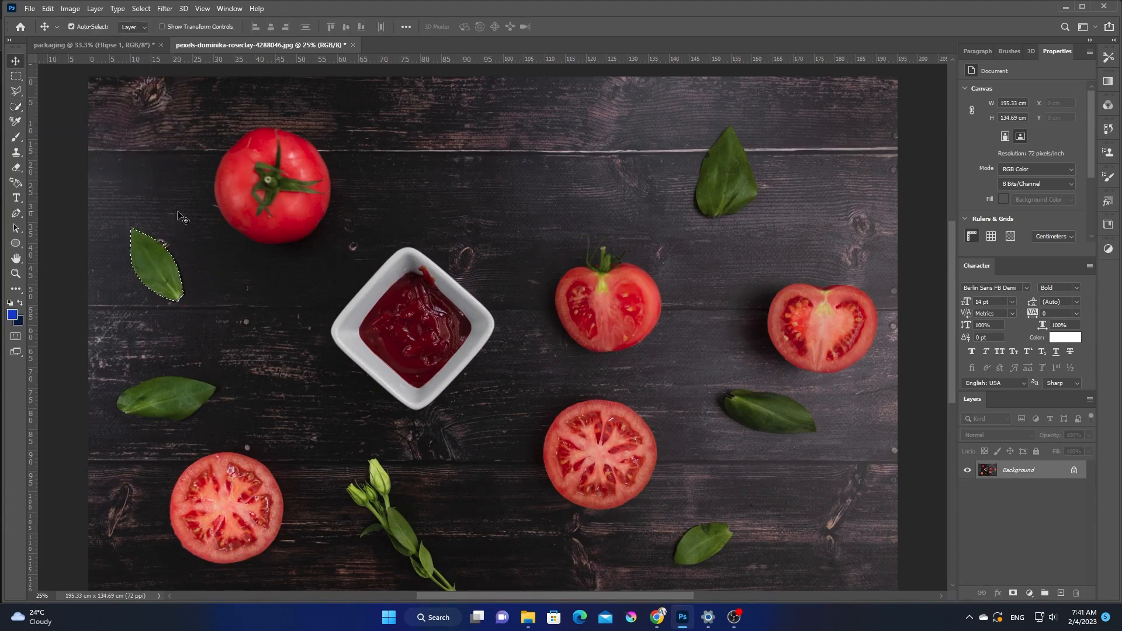
- Refine the leaf selection with Select and Mask and output it as a new layer with a layer mask
click(16, 107)
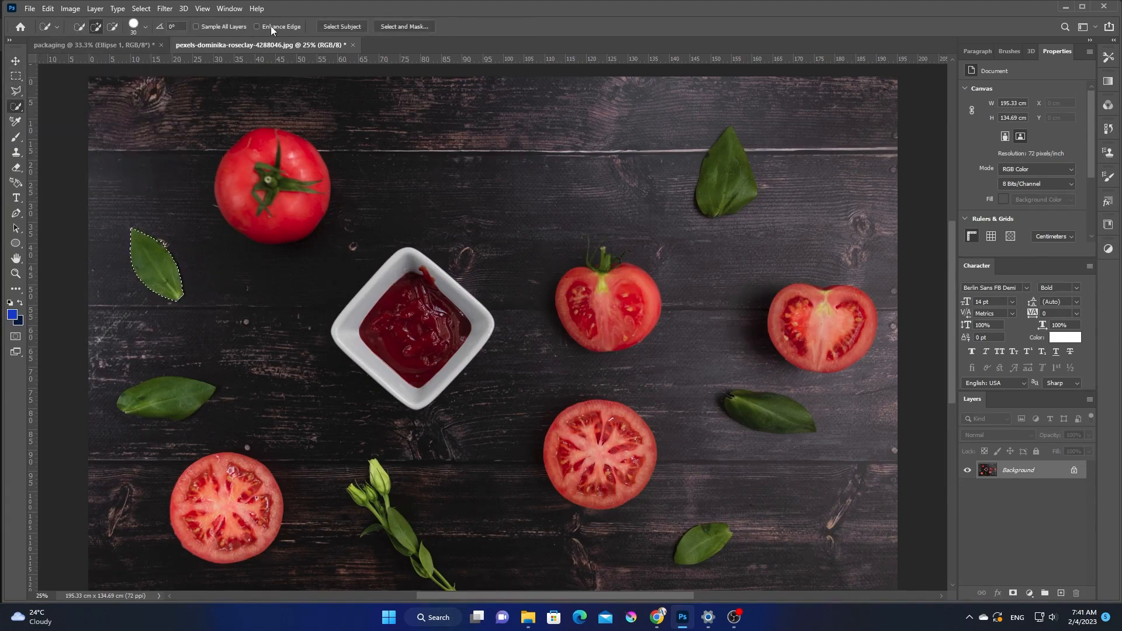
click(390, 26)
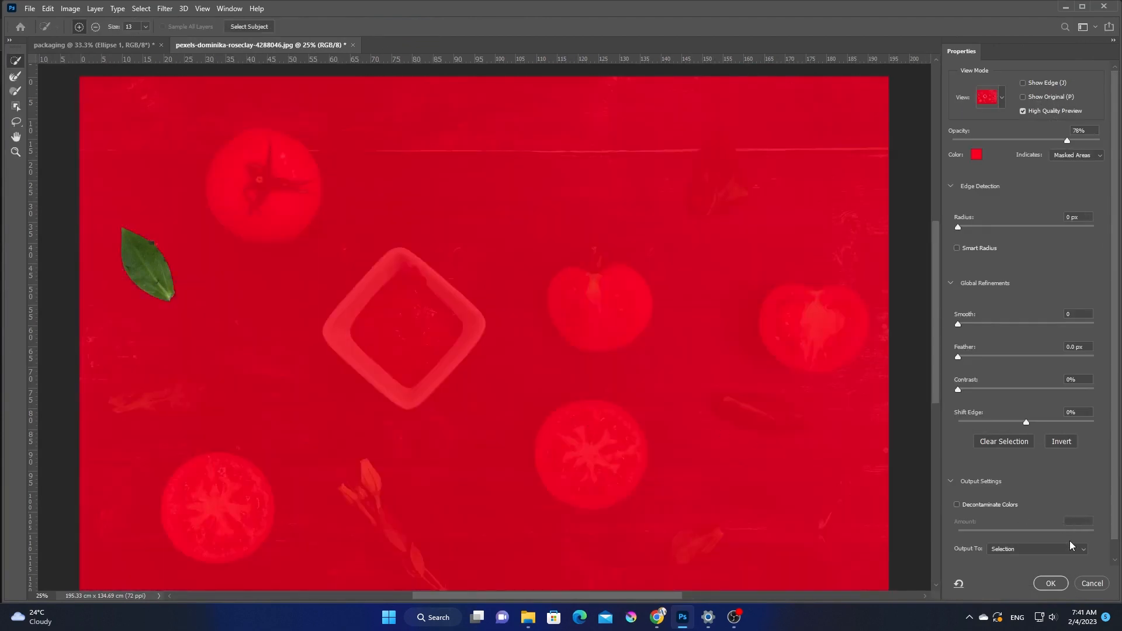
click(1070, 548)
click(1046, 565)
click(1051, 584)
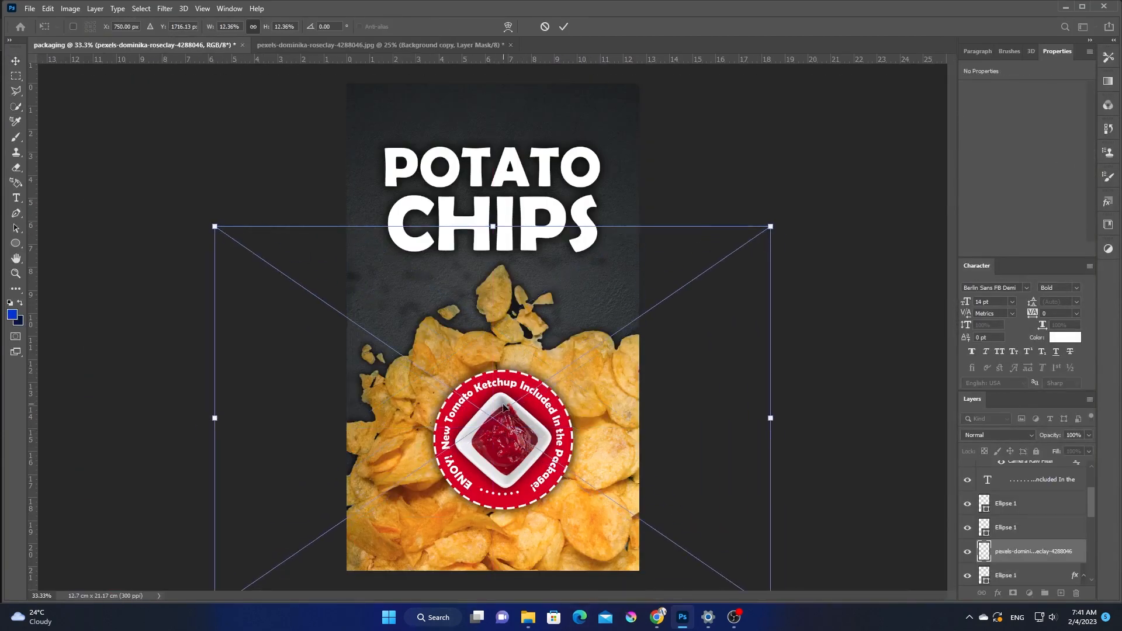
- Scale the placed leaf cut-out to 20.81% in the packaging document and position it at the badge's upper left
drag(505, 407, 748, 349)
drag(456, 362, 76, 361)
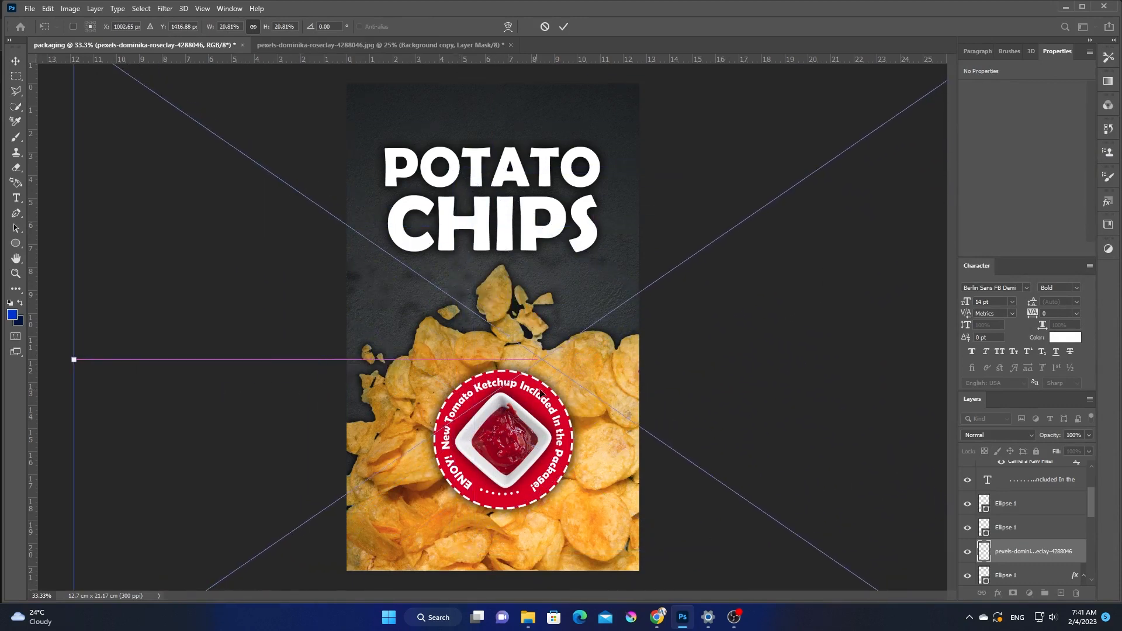
drag(548, 348, 857, 440)
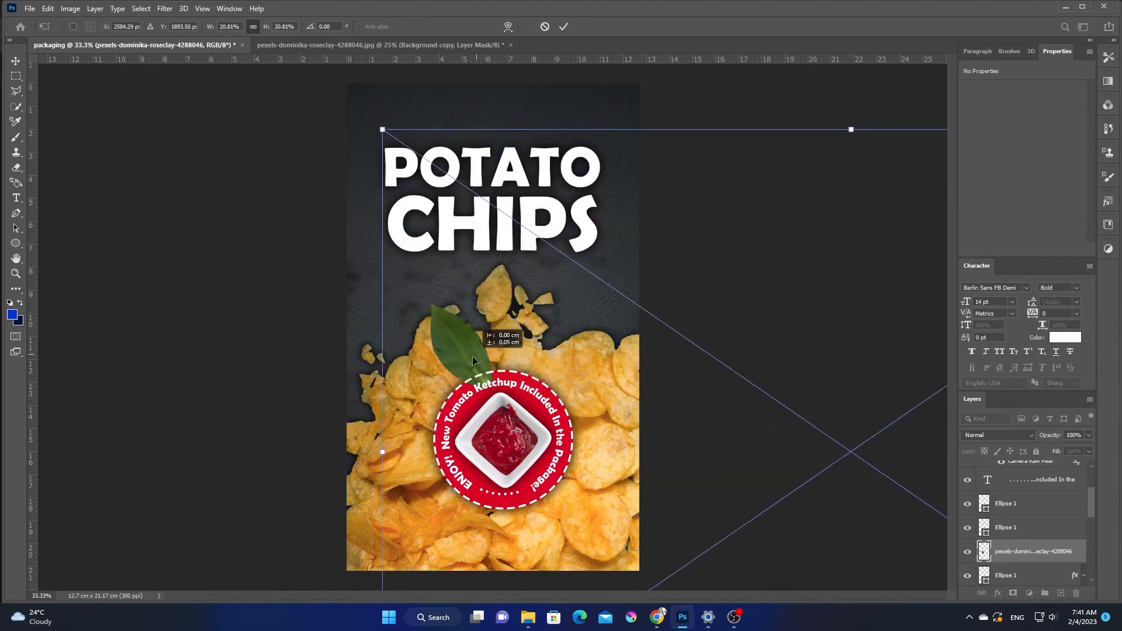
drag(472, 359, 419, 353)
click(564, 27)
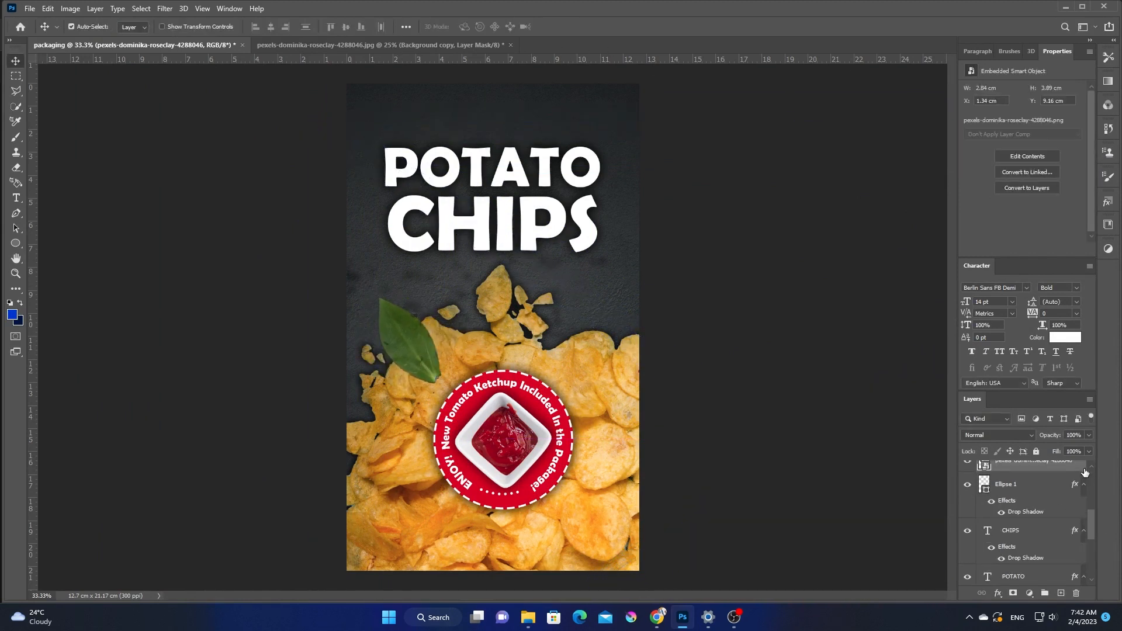
- Move the leaf layer beneath the potato chips photo layer and shift the leaf slightly down and to the left
drag(1082, 468, 1062, 558)
scroll(1064, 532, down, 3)
drag(1077, 484, 1074, 592)
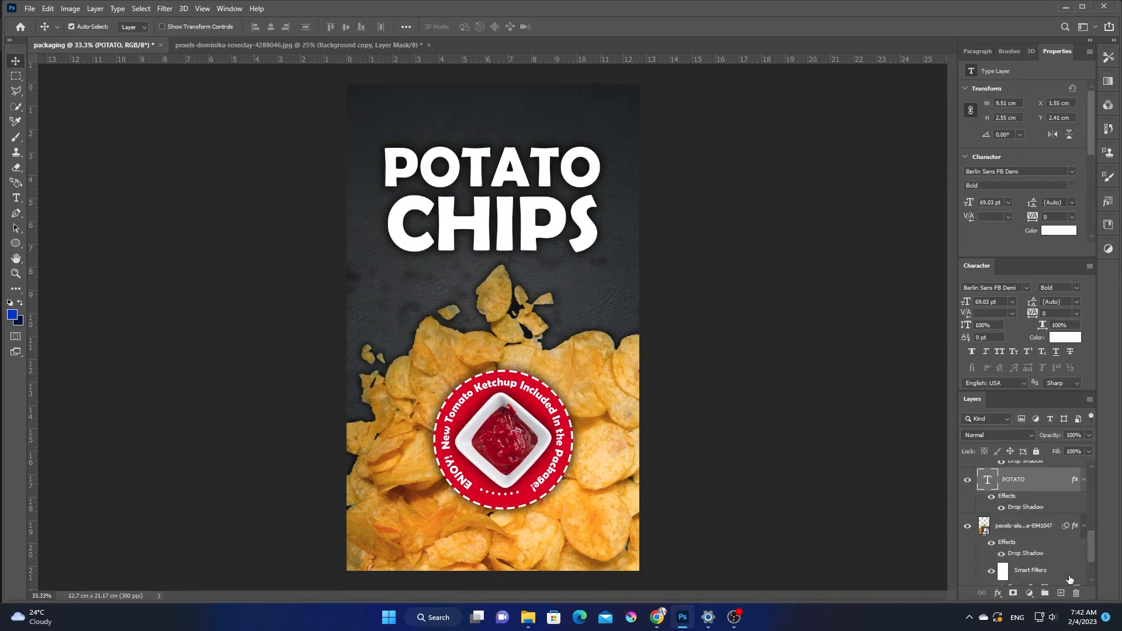
scroll(1071, 571, down, 2)
scroll(1071, 570, up, 3)
key(ctrl+z)
scroll(1078, 543, down, 3)
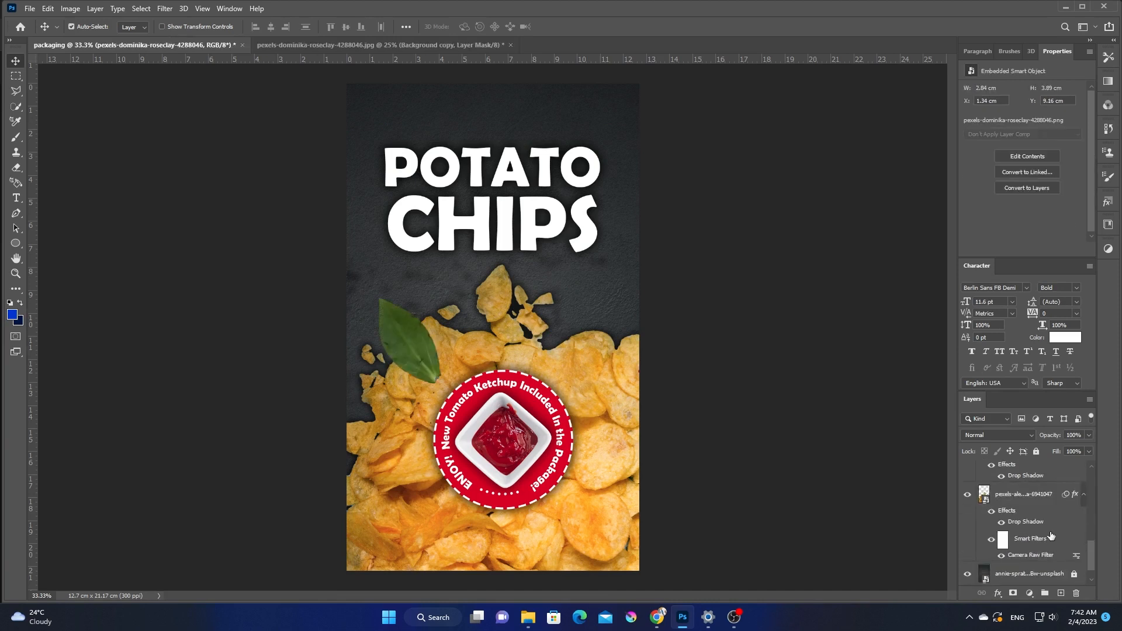
scroll(1078, 526, up, 3)
drag(1077, 504, 1061, 567)
scroll(1071, 550, down, 4)
scroll(1071, 537, up, 3)
scroll(1052, 529, down, 3)
scroll(1057, 527, up, 3)
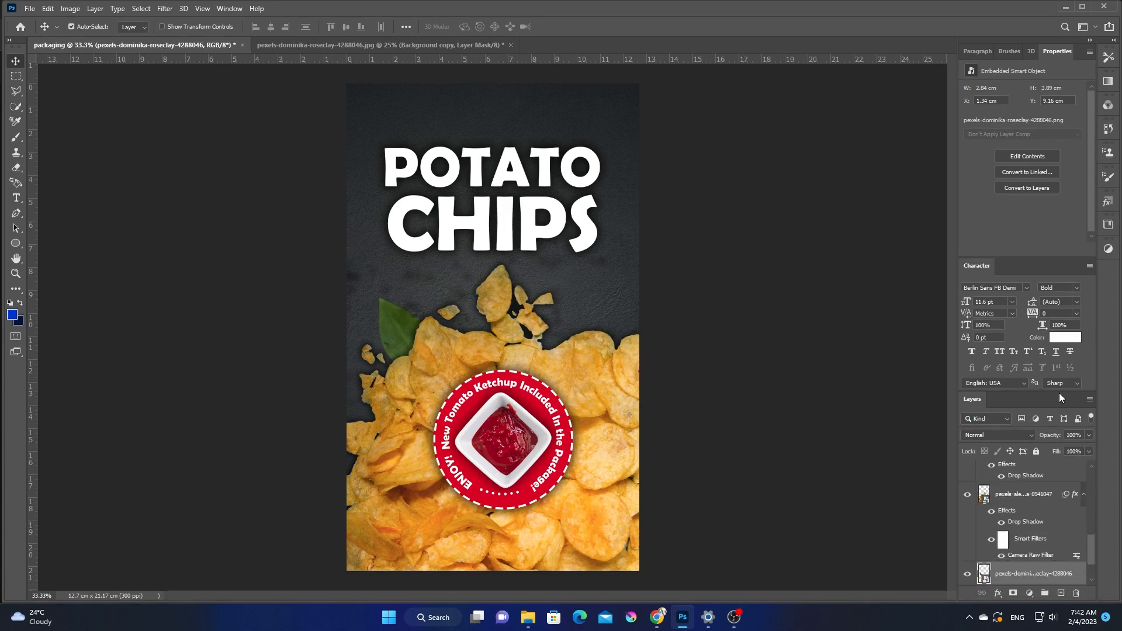
drag(402, 314, 395, 336)
- Try to brighten the leaf layer with the Camera Raw Filter
click(165, 8)
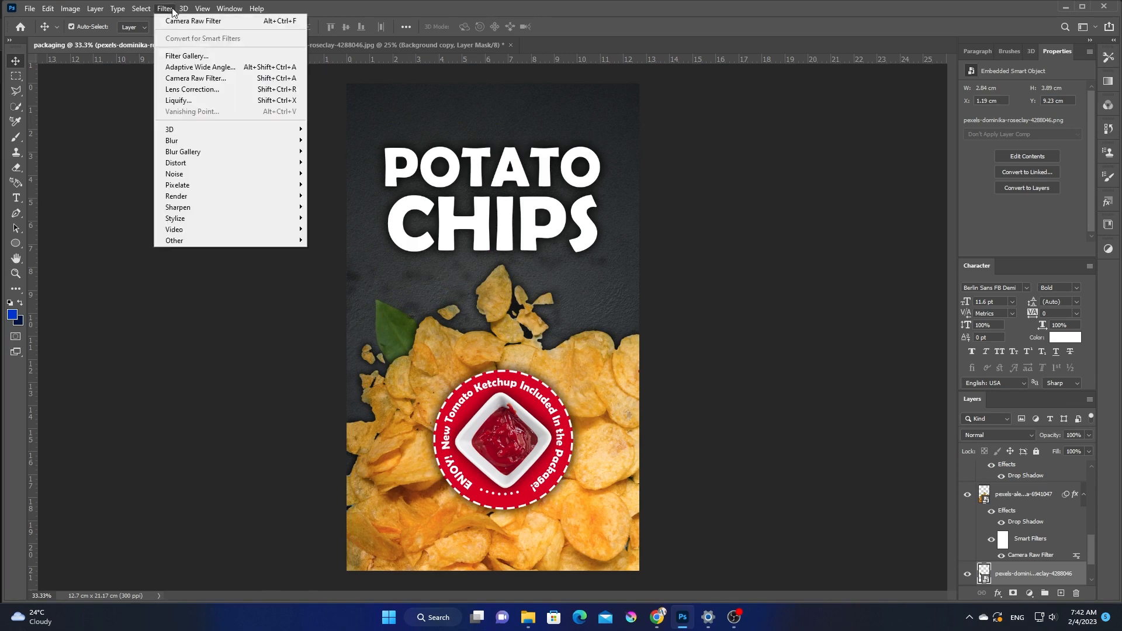
click(211, 79)
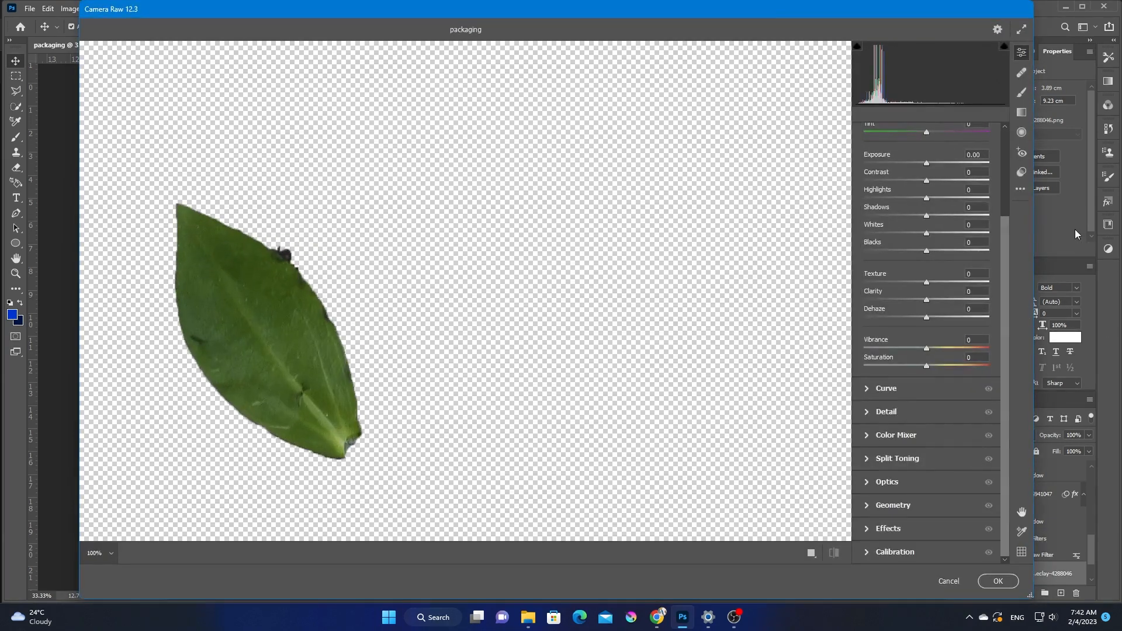
drag(926, 163, 933, 162)
drag(922, 217, 810, 228)
drag(927, 198, 959, 198)
mouse_move(926, 181)
mouse_down()
mouse_move(957, 180)
mouse_move(892, 180)
mouse_move(935, 163)
mouse_up()
click(1001, 578)
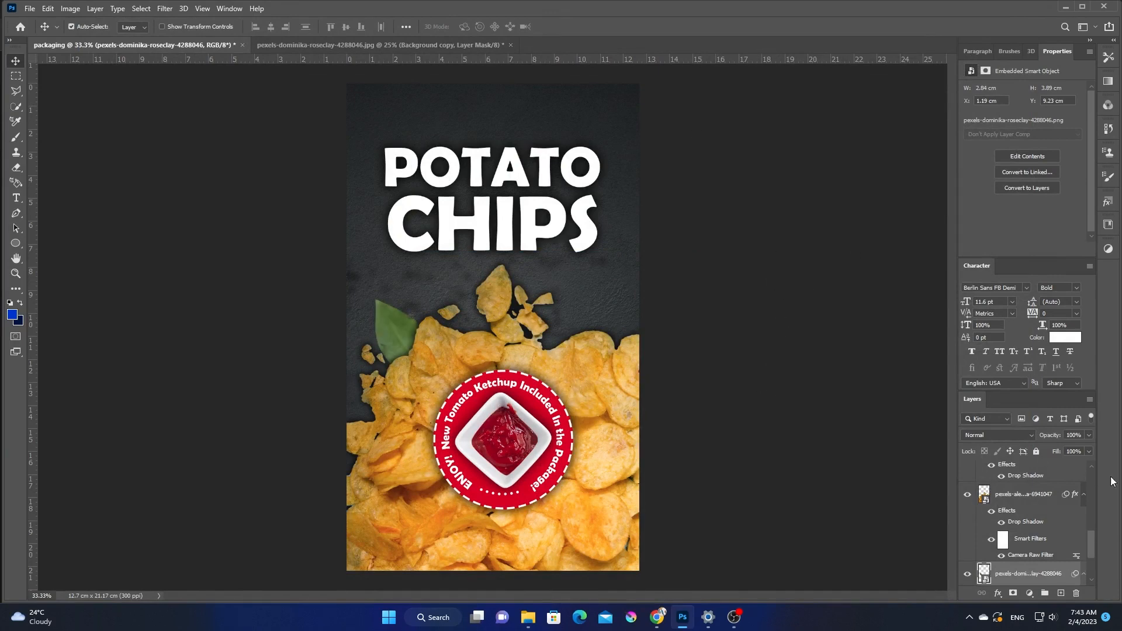
- Adjust the first leaf's exposure, contrast, highlights and whites in the Camera Raw Filter and apply it
click(165, 8)
key(Escape)
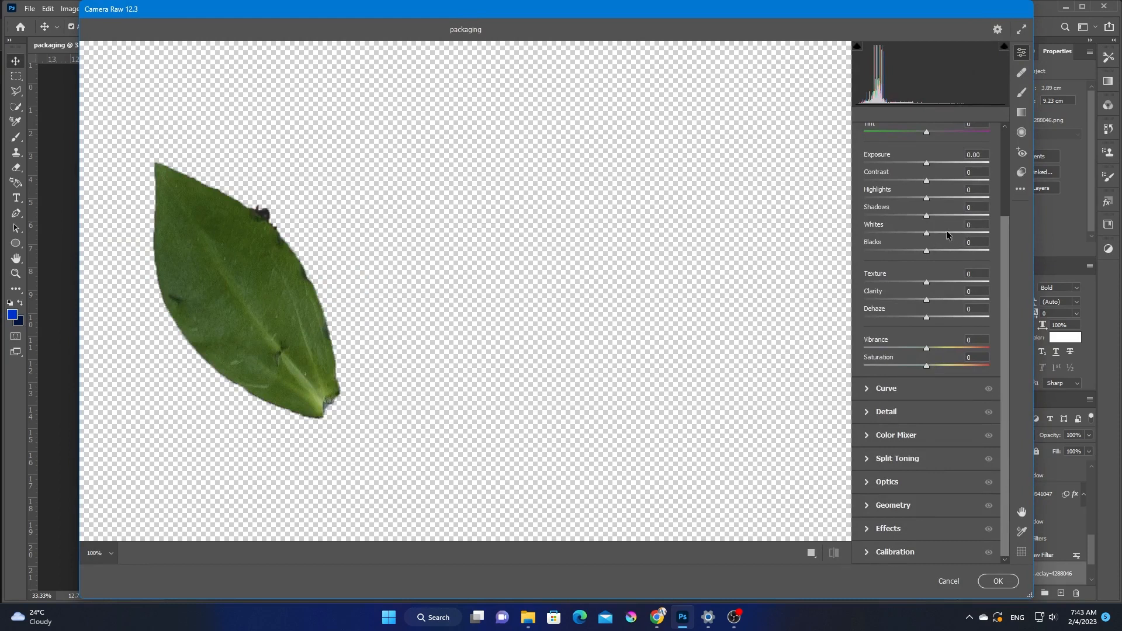
mouse_move(947, 233)
mouse_down()
mouse_move(925, 233)
mouse_move(934, 233)
mouse_up()
drag(927, 180, 1013, 187)
drag(926, 199, 824, 218)
drag(937, 198, 921, 181)
drag(936, 163, 928, 164)
click(998, 581)
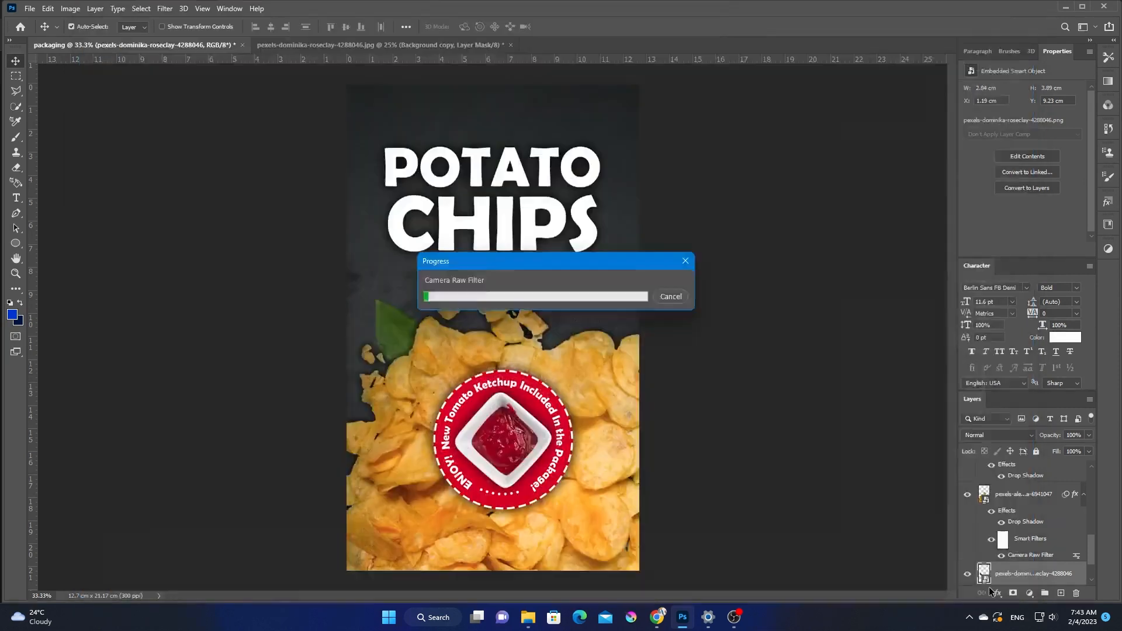
- Add a drop shadow with lowered opacity to the first leaf layer
click(1067, 549)
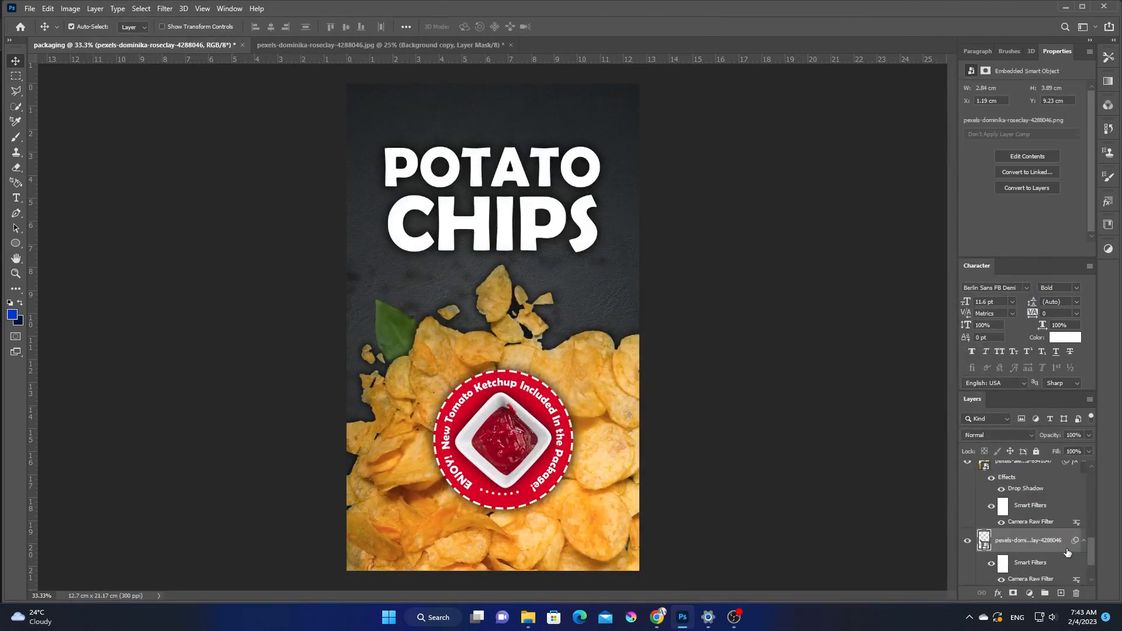
click(745, 295)
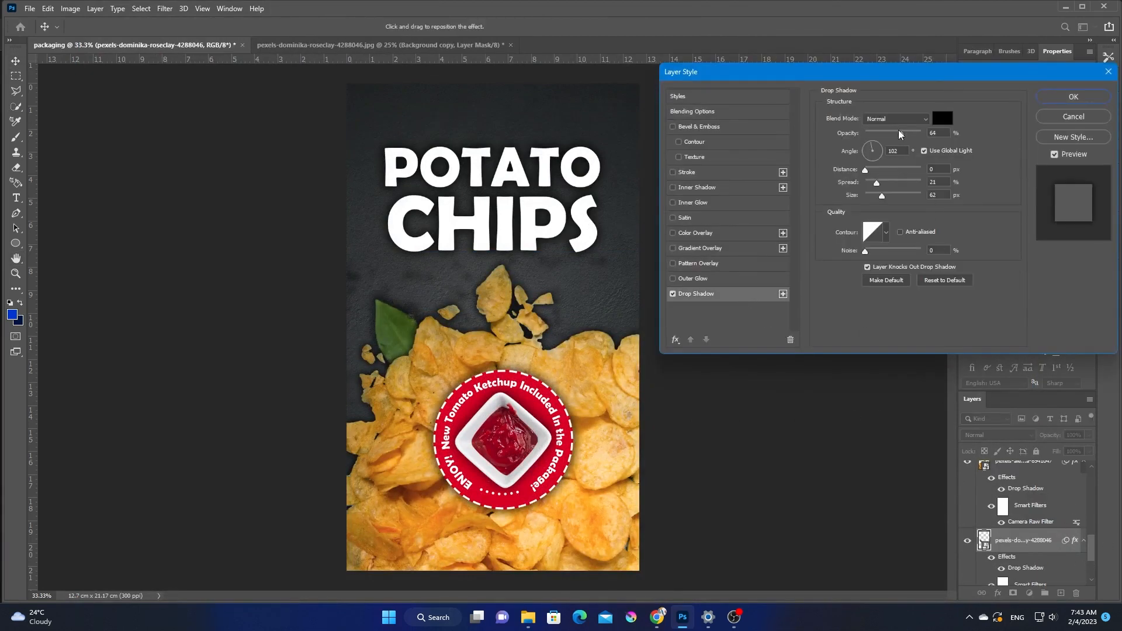
drag(900, 134, 891, 135)
click(1060, 103)
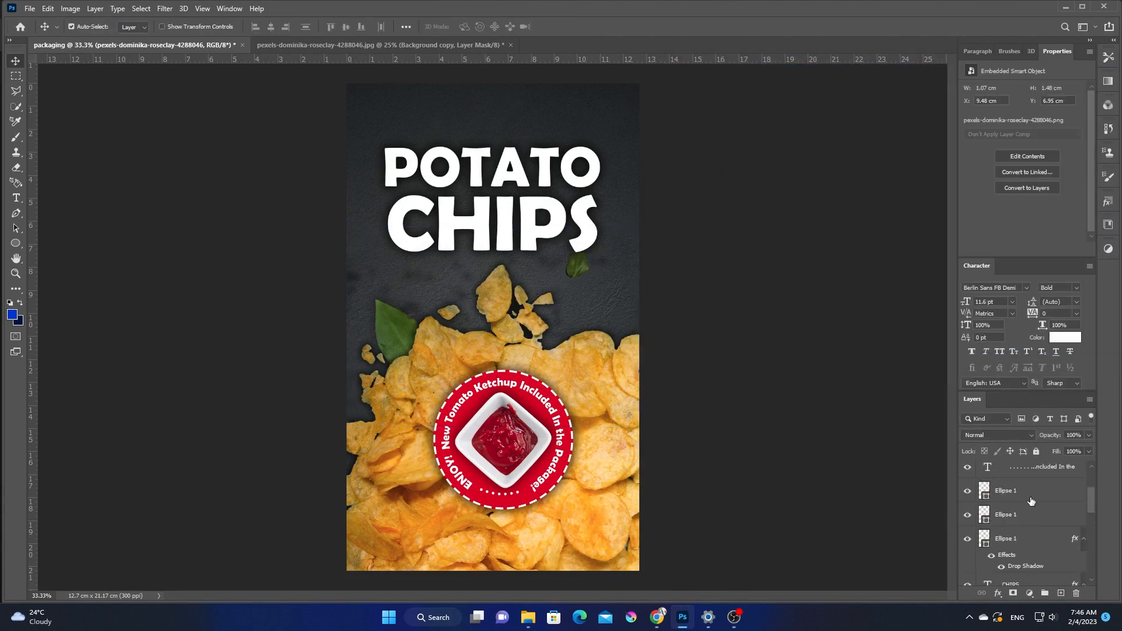
- Move the small second leaf's layer directly above the potato chips photo layer
scroll(1031, 501, down, 3)
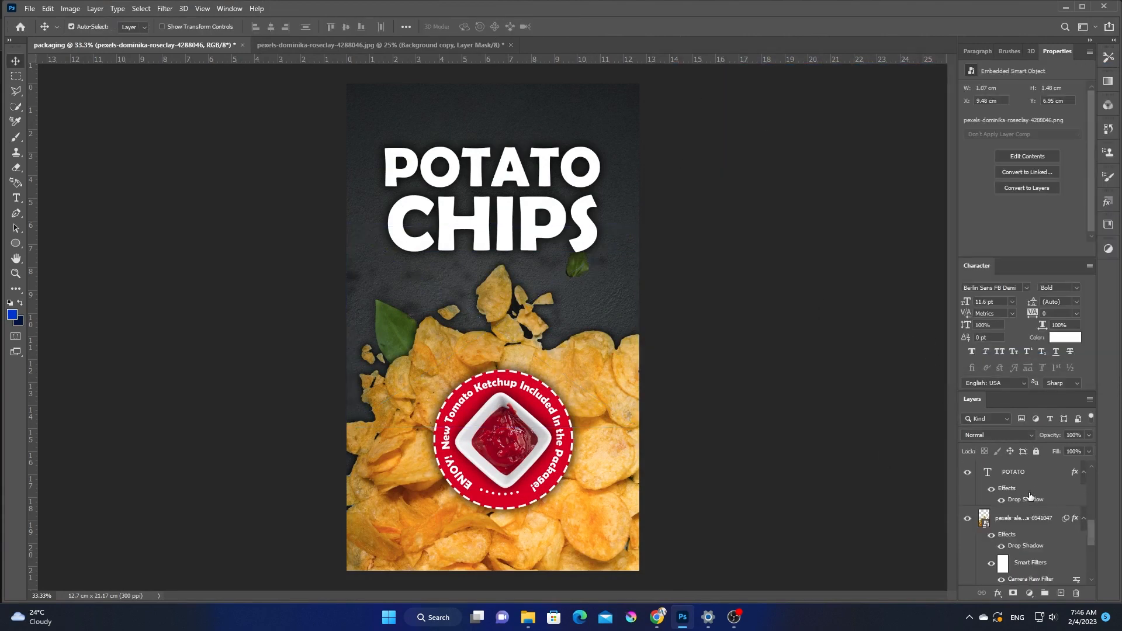
drag(1034, 516, 1037, 584)
scroll(1030, 556, down, 3)
scroll(1030, 555, up, 2)
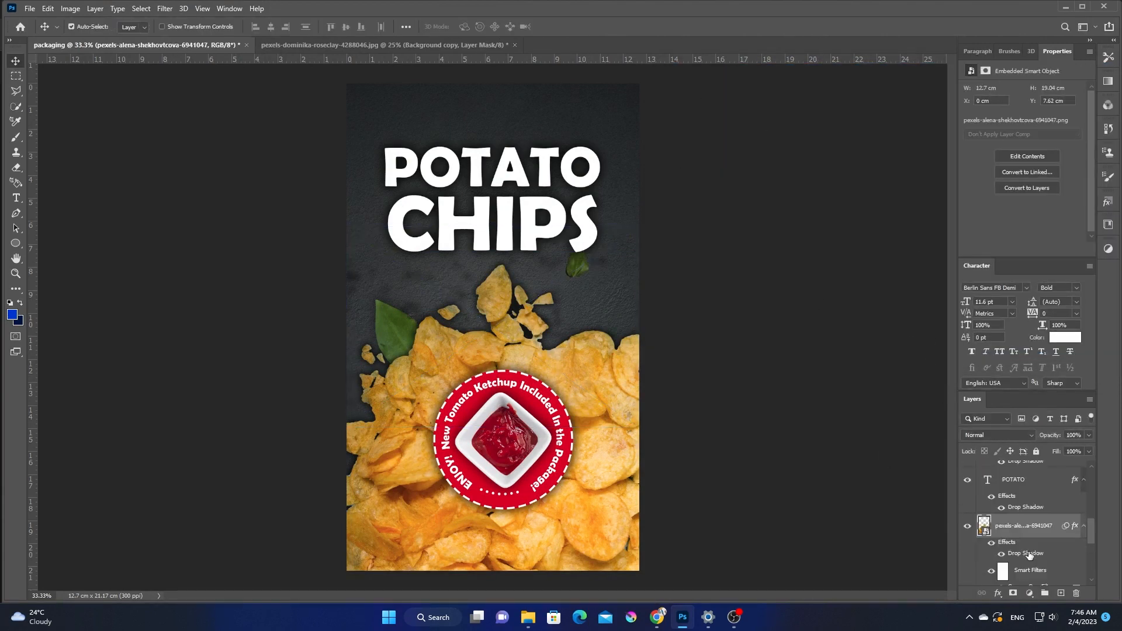
scroll(1029, 554, down, 1)
drag(1028, 530, 1030, 467)
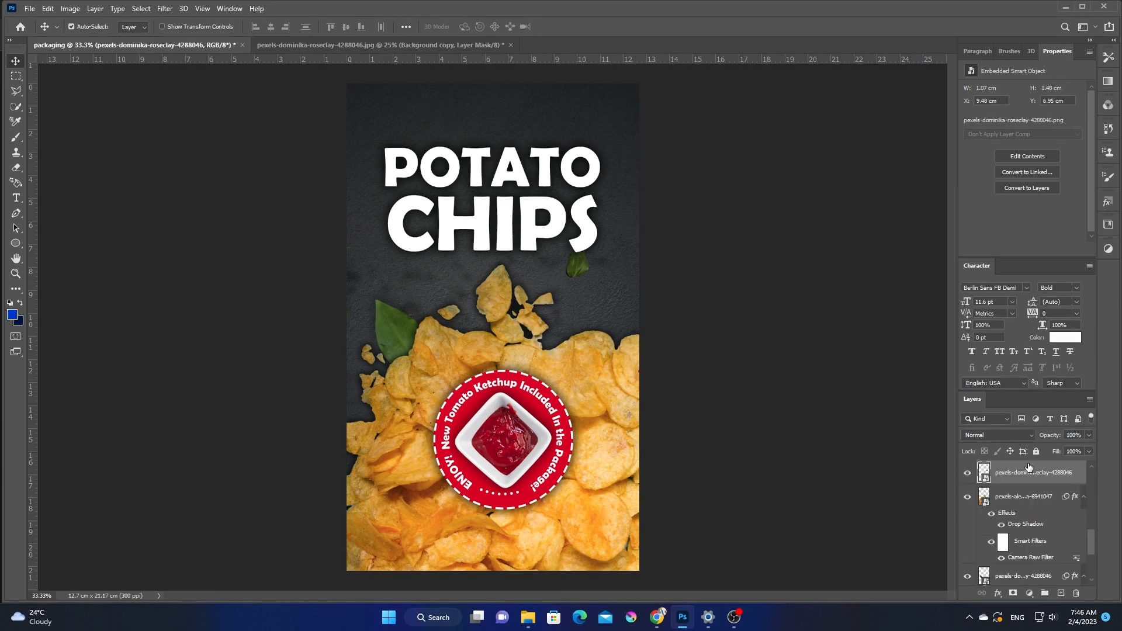
- Move the second leaf down from the title and enlarge it to 15.70% with Free Transform
drag(574, 263, 556, 392)
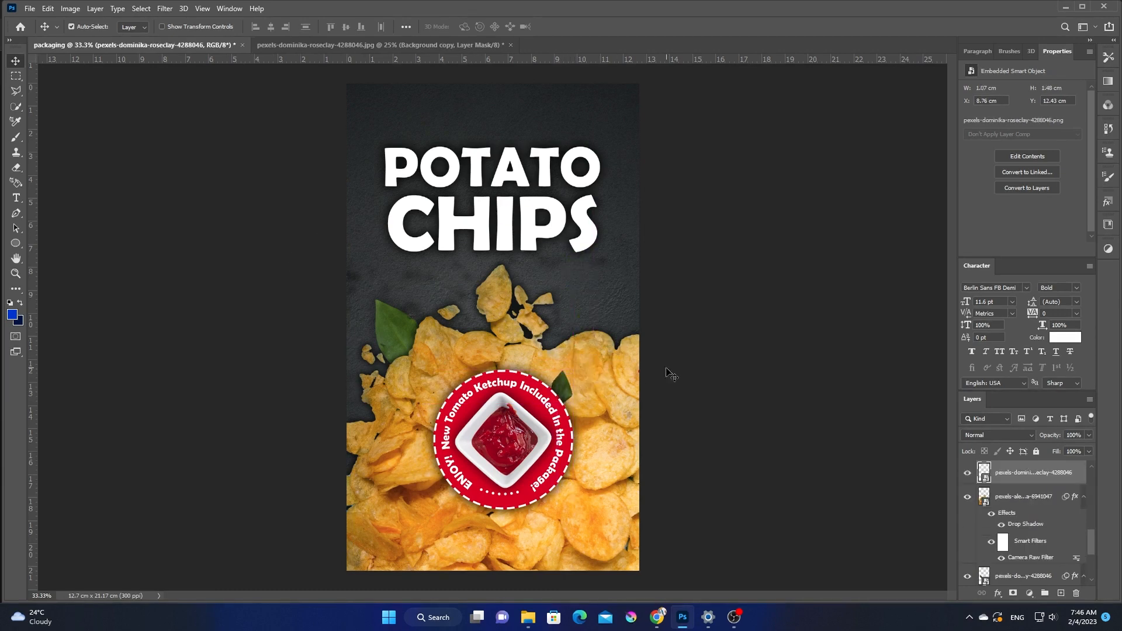
key(ctrl+t)
drag(606, 357, 917, 459)
drag(696, 474, 418, 553)
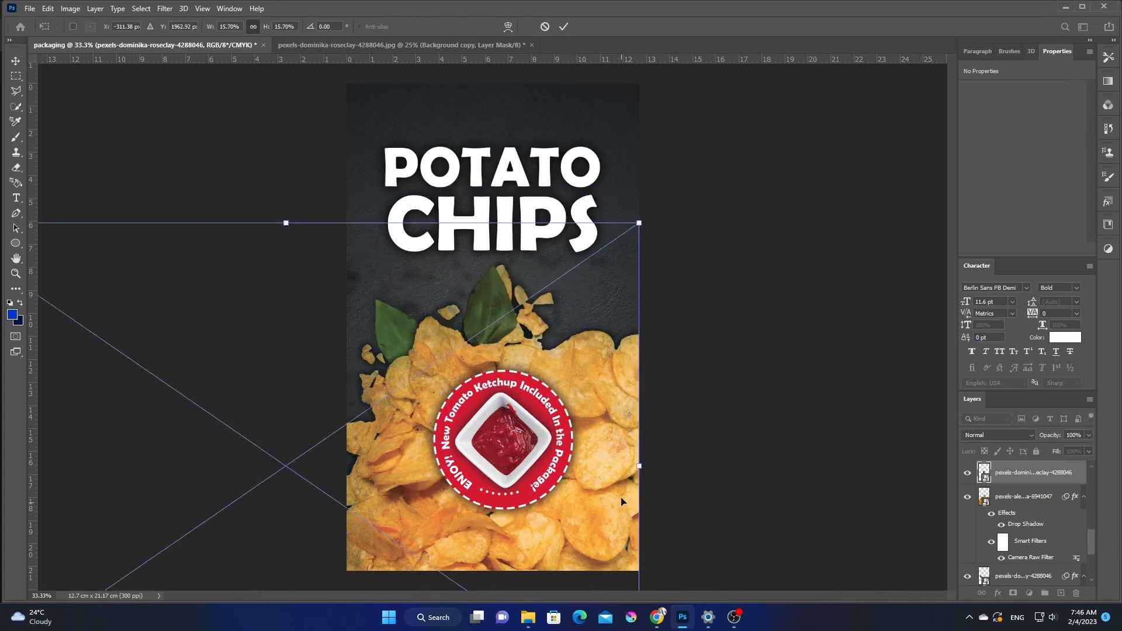
- Rotate the second leaf to 26.42° and place it behind the badge's upper right edge
drag(651, 466, 648, 518)
drag(542, 367, 589, 446)
drag(752, 416, 729, 483)
drag(572, 466, 566, 395)
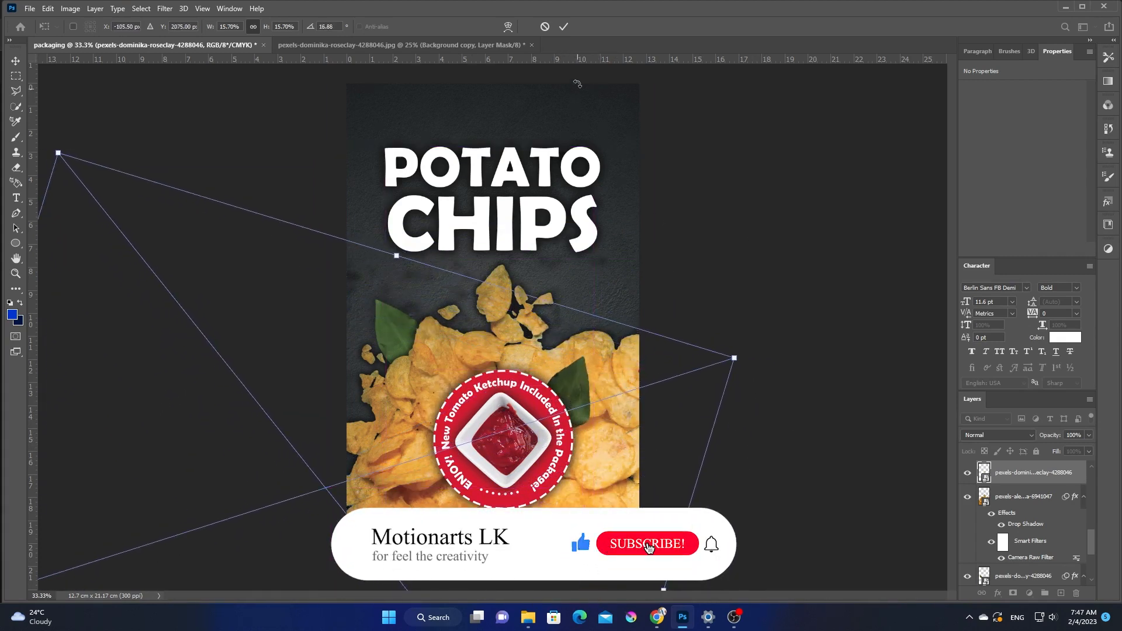
drag(813, 358, 821, 398)
drag(598, 407, 606, 386)
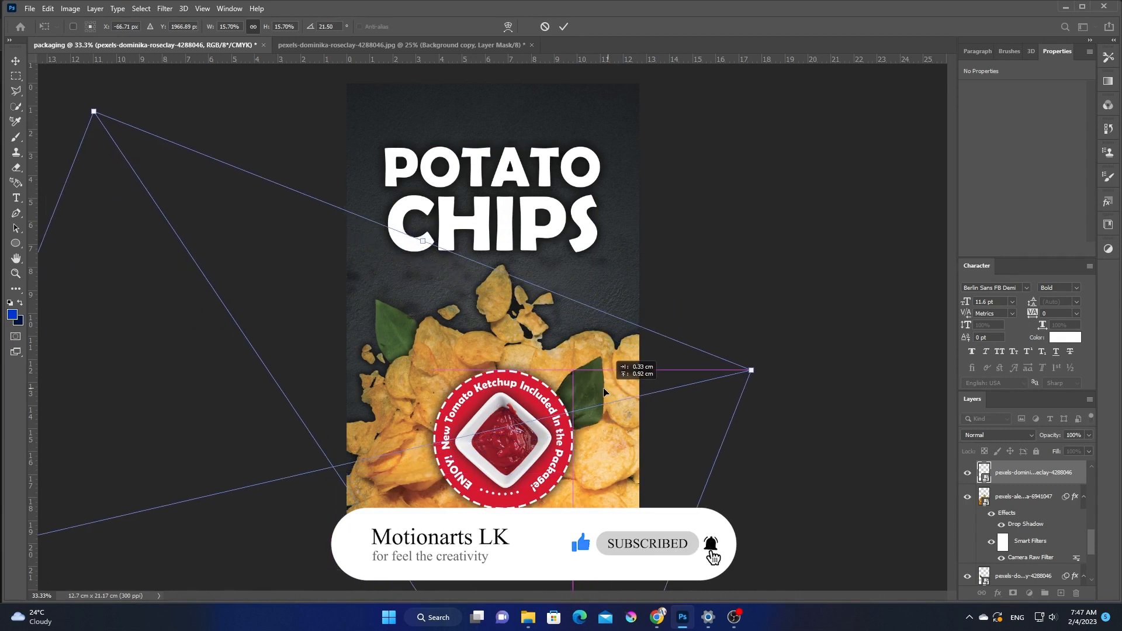
drag(776, 370, 784, 409)
drag(585, 408, 570, 369)
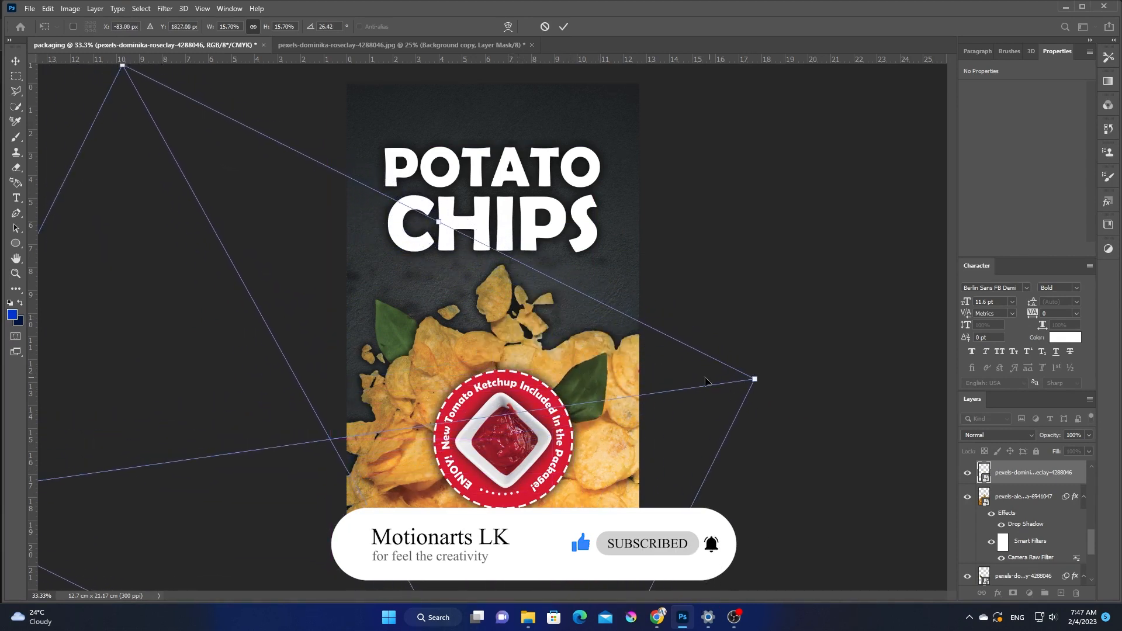
click(565, 27)
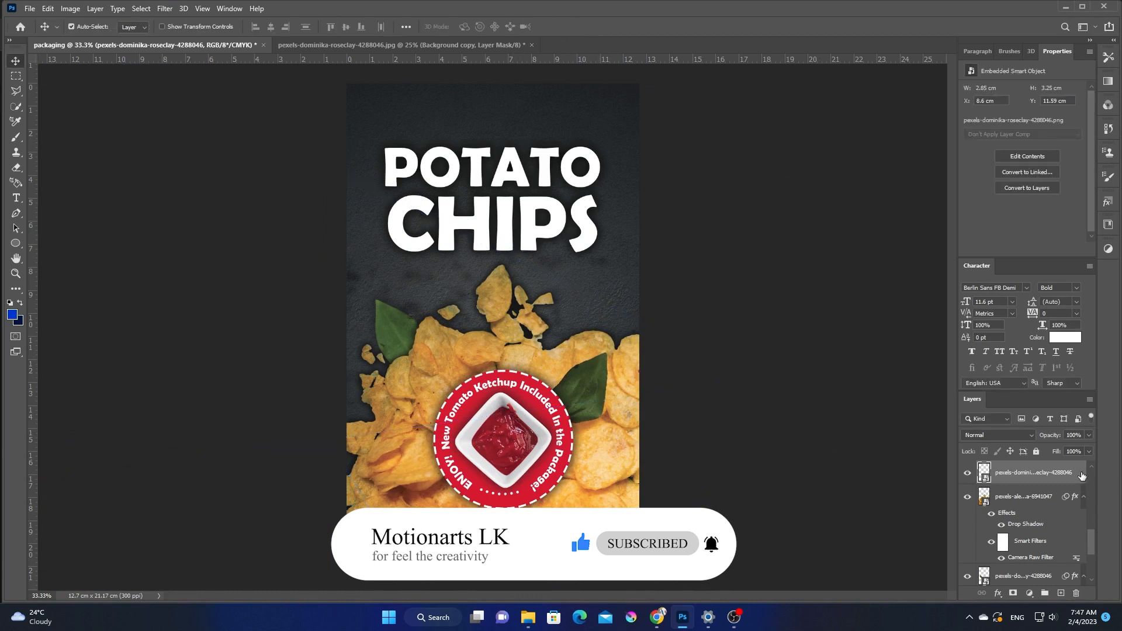
- Add a drop shadow with 28% opacity to the second leaf layer
click(694, 295)
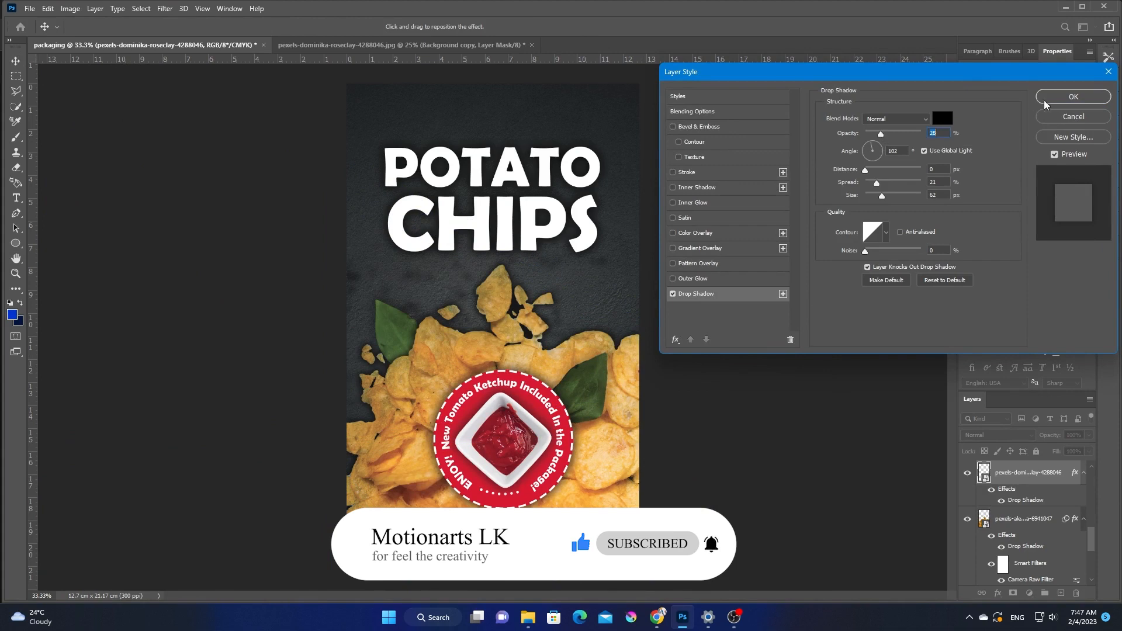
click(1073, 97)
click(606, 412)
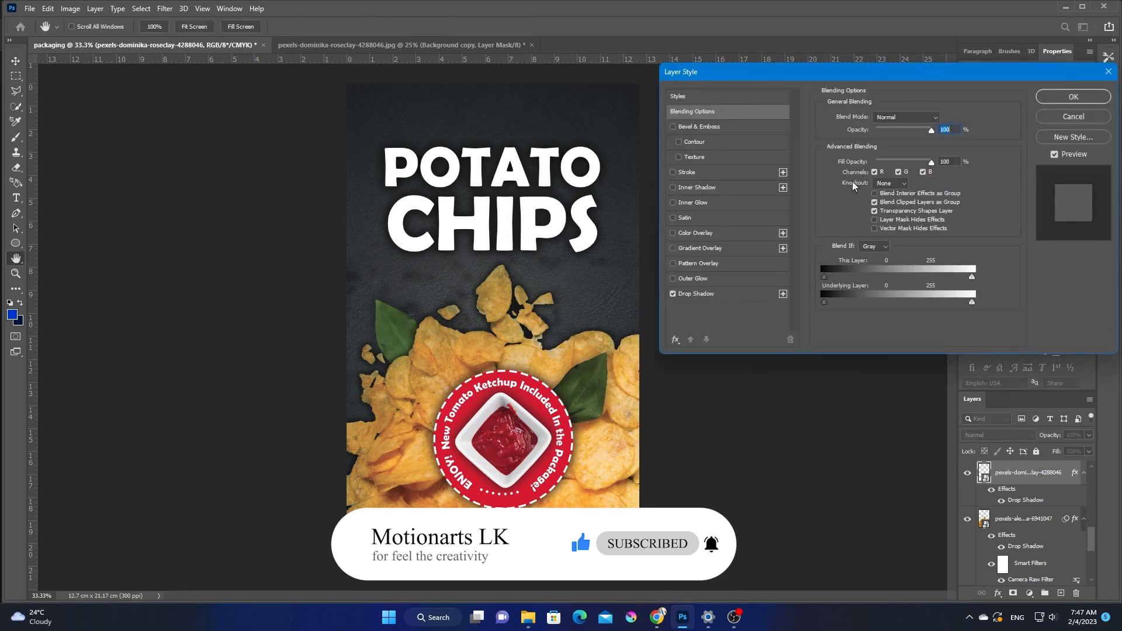
click(1074, 97)
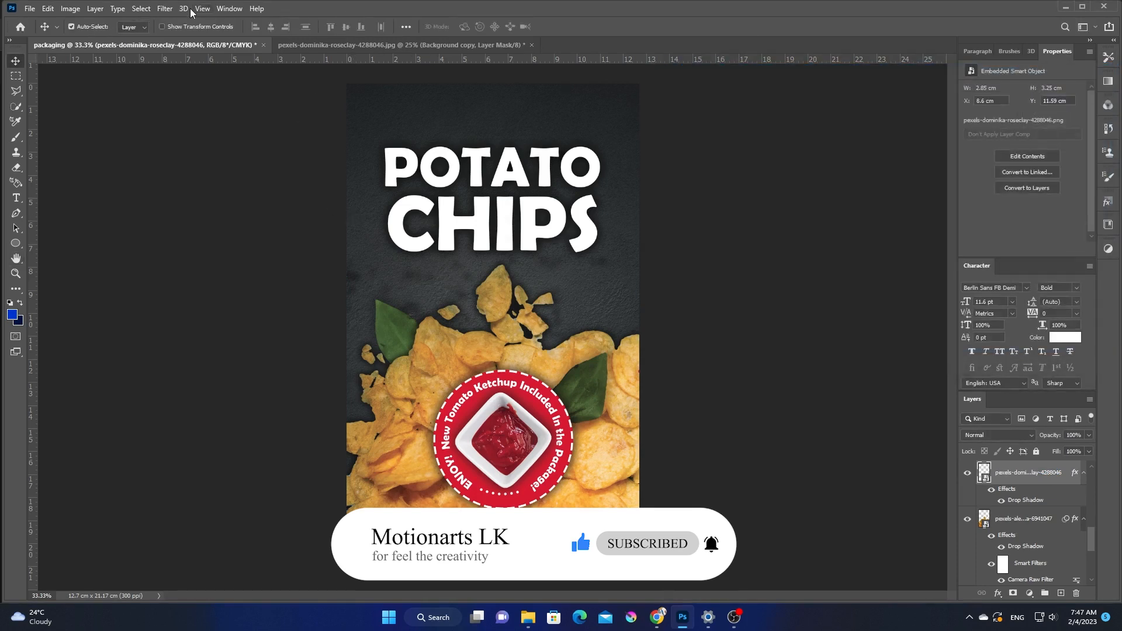
- Apply the Camera Raw Filter to the leaf at the badge's upper right with exposure +0.30, contrast +14 and highlights +64
click(165, 9)
key(Escape)
key(shift+ctrl+a)
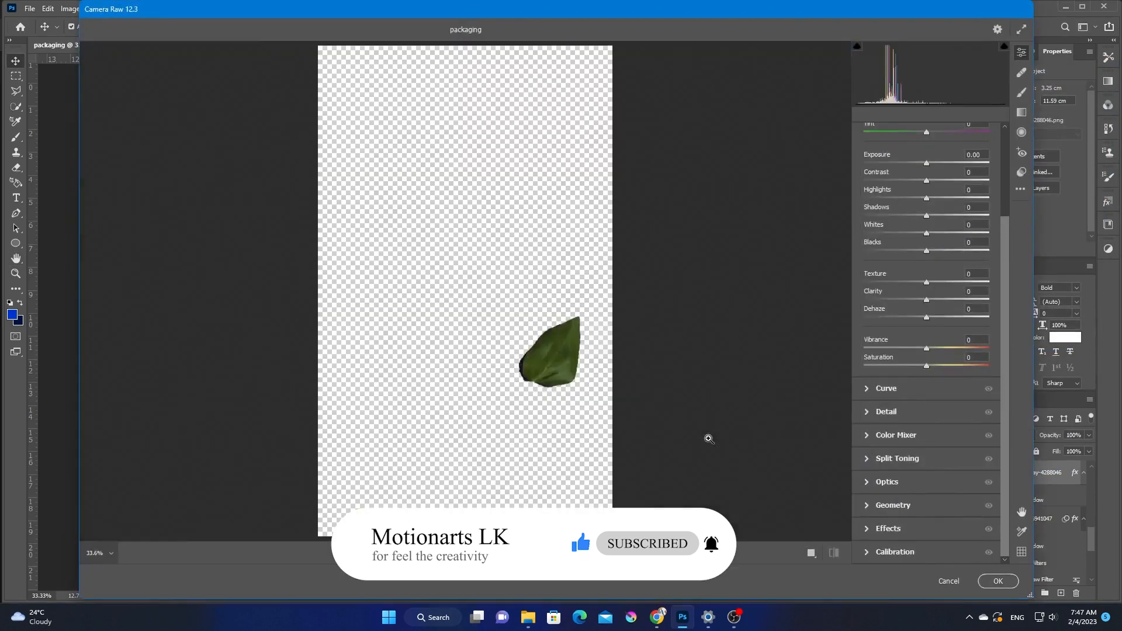
mouse_move(927, 163)
mouse_down()
mouse_move(938, 163)
mouse_move(928, 163)
mouse_up()
drag(929, 215, 930, 163)
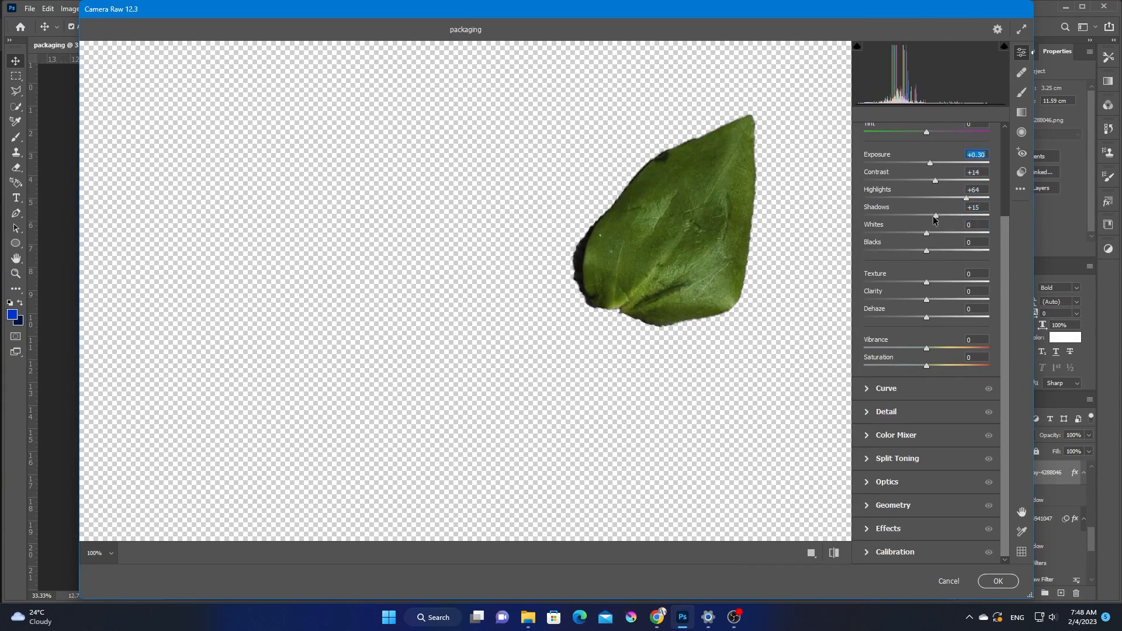
drag(933, 216, 922, 225)
click(1000, 581)
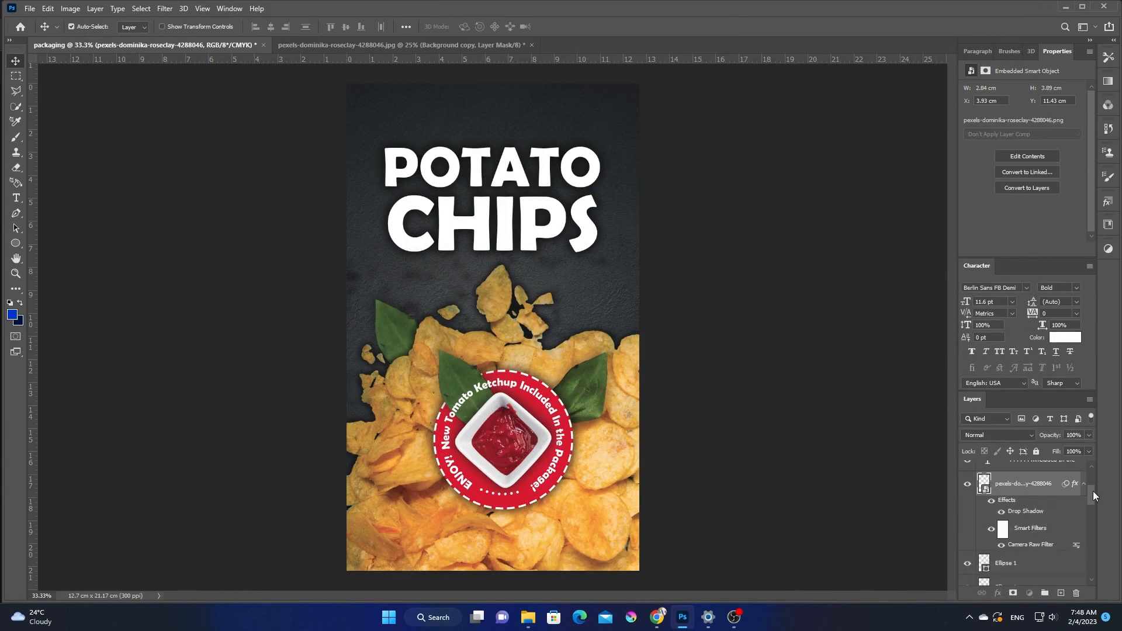
- Move the third leaf's layer below the badge layers, directly above POTATO, and place the leaf behind the badge's upper edge
scroll(1087, 494, down, 1)
drag(1030, 465, 1027, 543)
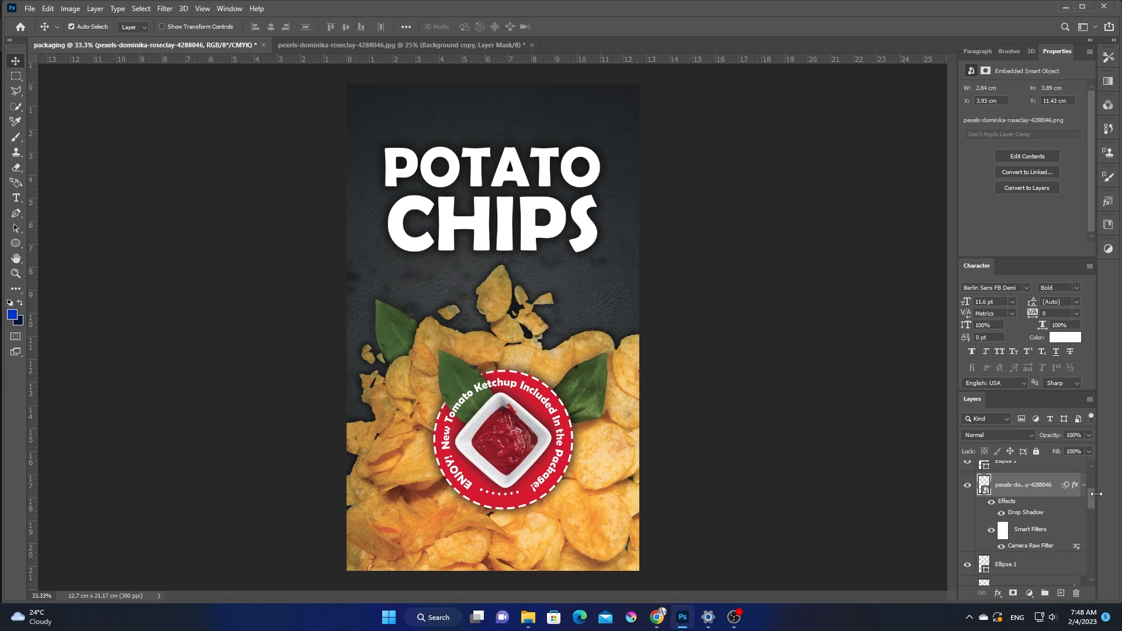
drag(1092, 496, 1013, 539)
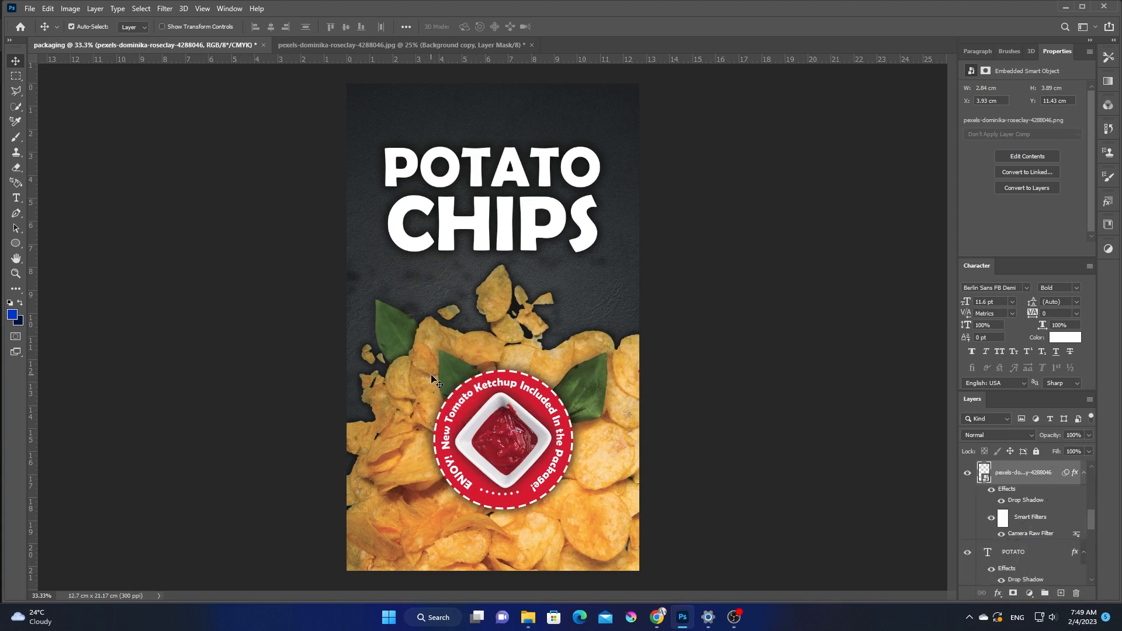
drag(450, 377, 513, 372)
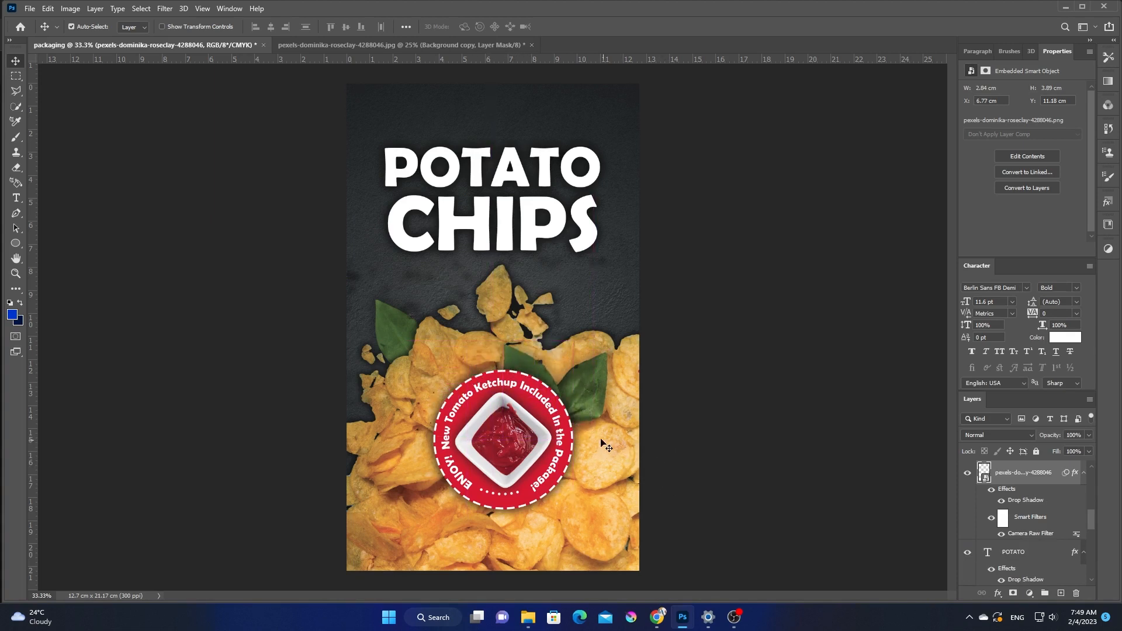
mouse_move(520, 369)
mouse_down()
mouse_move(512, 358)
mouse_move(506, 369)
mouse_move(511, 357)
mouse_up()
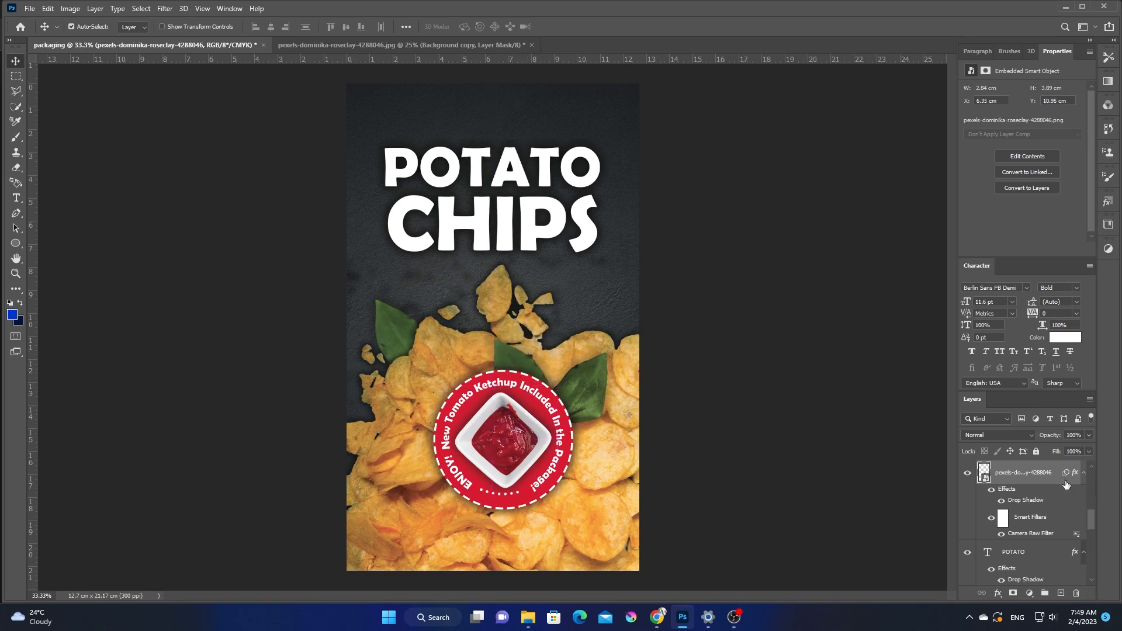
click(725, 346)
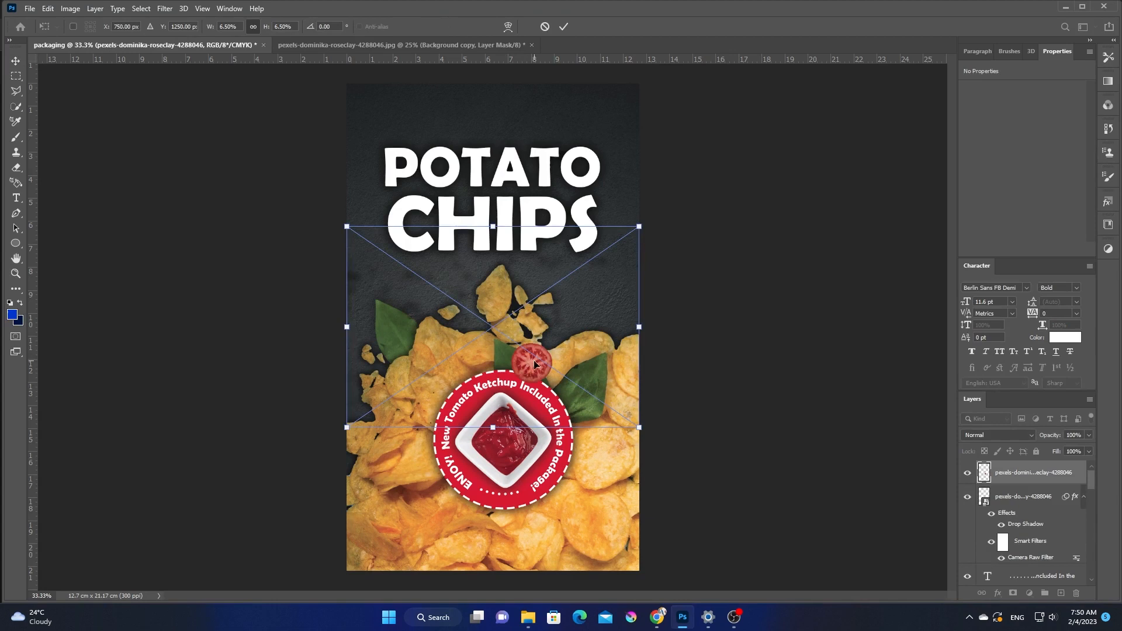
- Enlarge the placed tomato slice to 14.44% and position it over the badge's right side
drag(534, 364, 451, 519)
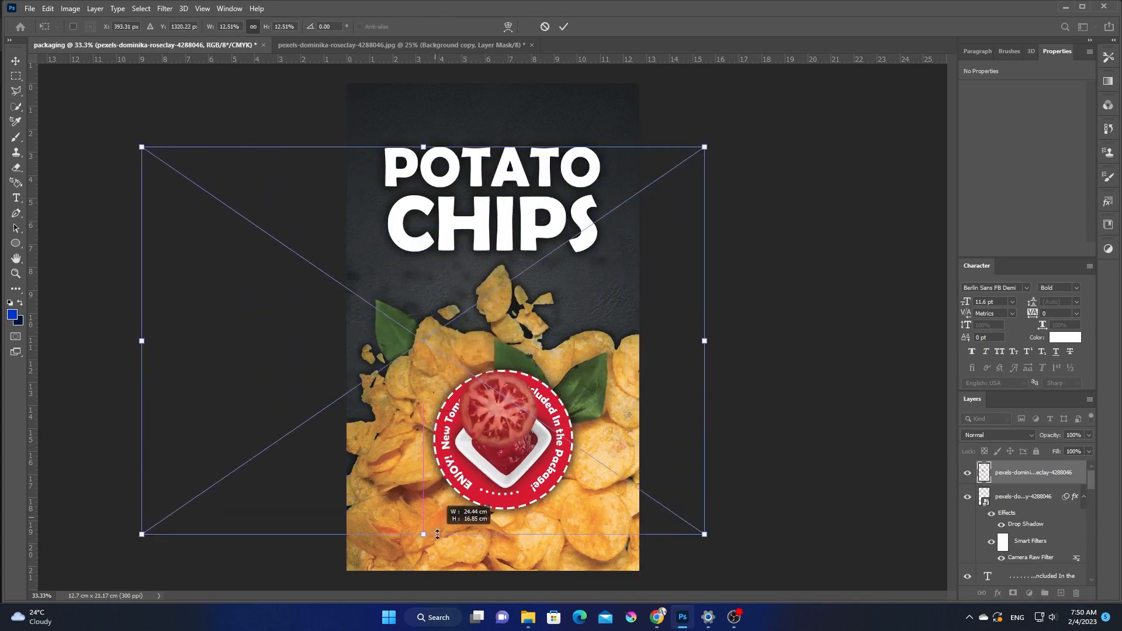
drag(508, 446, 569, 461)
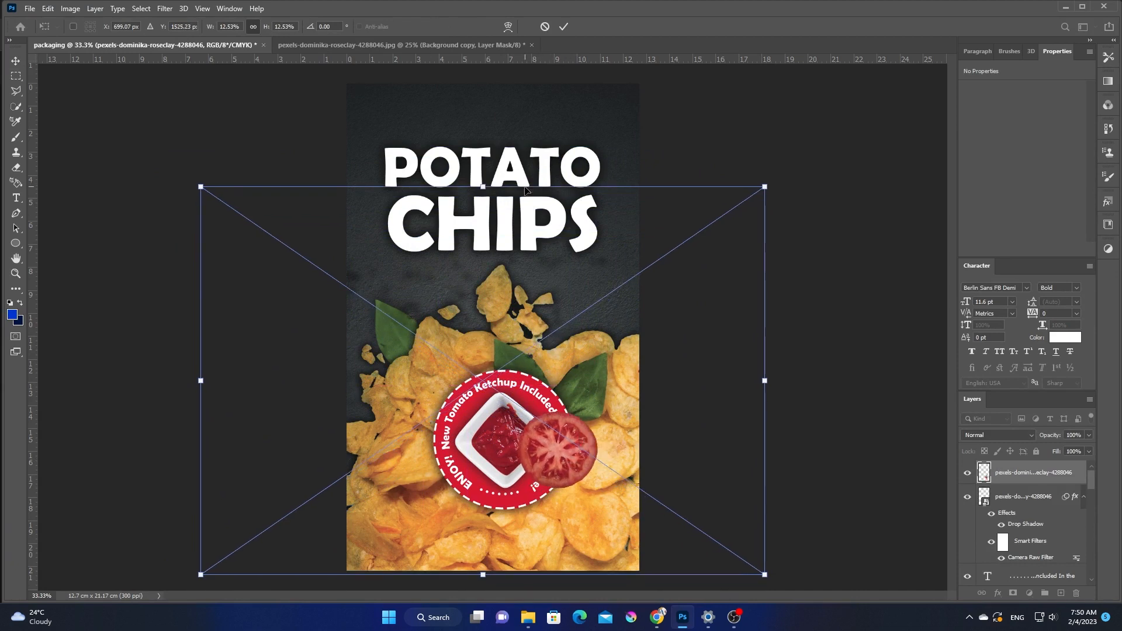
drag(526, 190, 476, 98)
drag(580, 419, 579, 464)
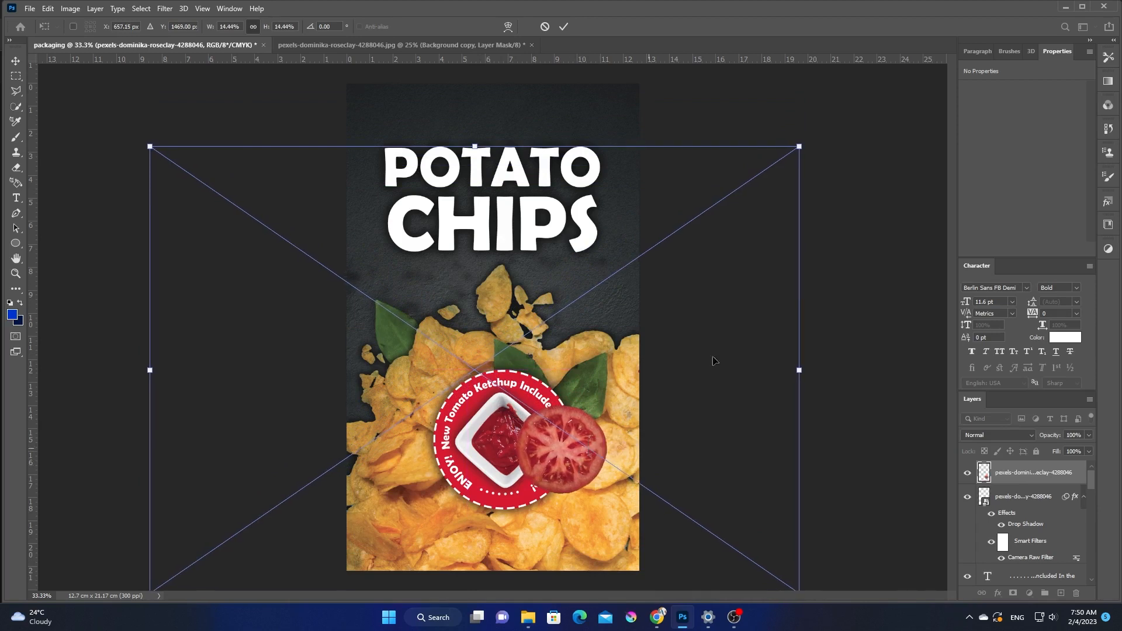
click(563, 26)
- Move the tomato slice's layer below the badge layers, directly above CHIPS, and shift the slice slightly up behind the badge
drag(1051, 472, 1058, 539)
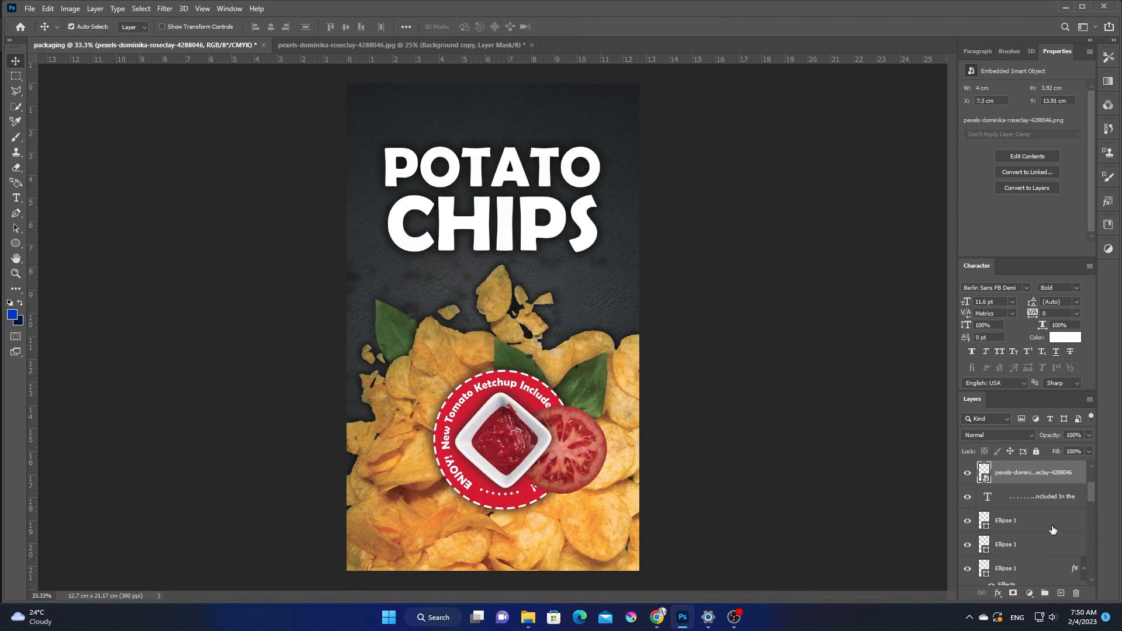
drag(1060, 481, 1055, 578)
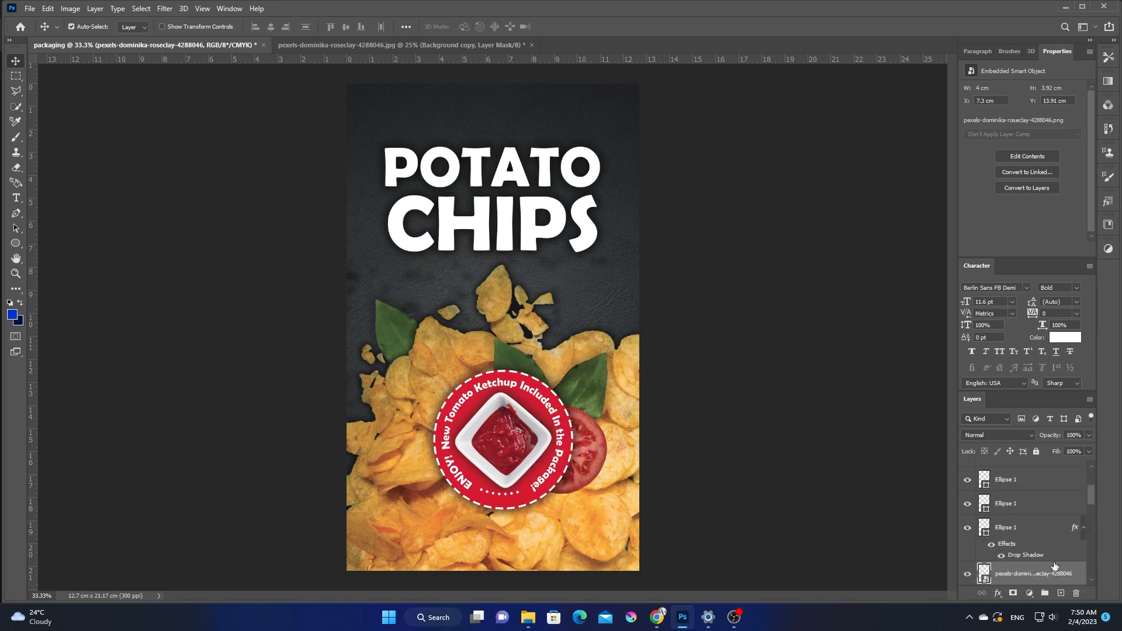
scroll(1054, 576, down, 3)
mouse_move(598, 447)
mouse_down()
mouse_move(604, 456)
mouse_move(598, 439)
mouse_up()
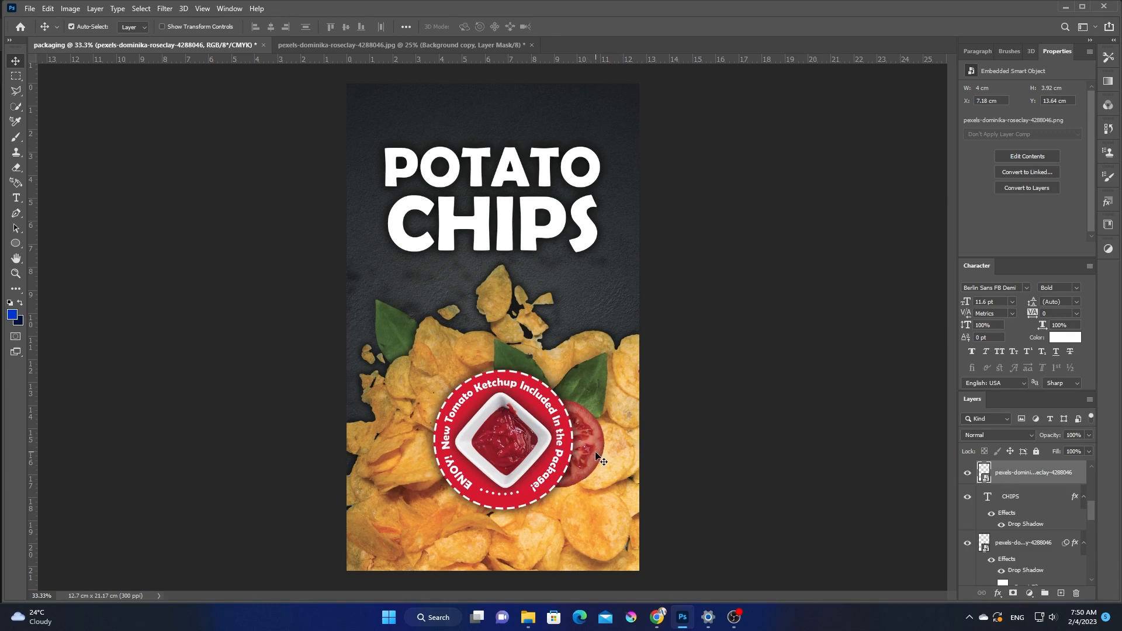
- Apply the Camera Raw Filter to the tomato slice with exposure -0.20, contrast +5, highlights +28 and shadows -23
click(164, 9)
click(204, 78)
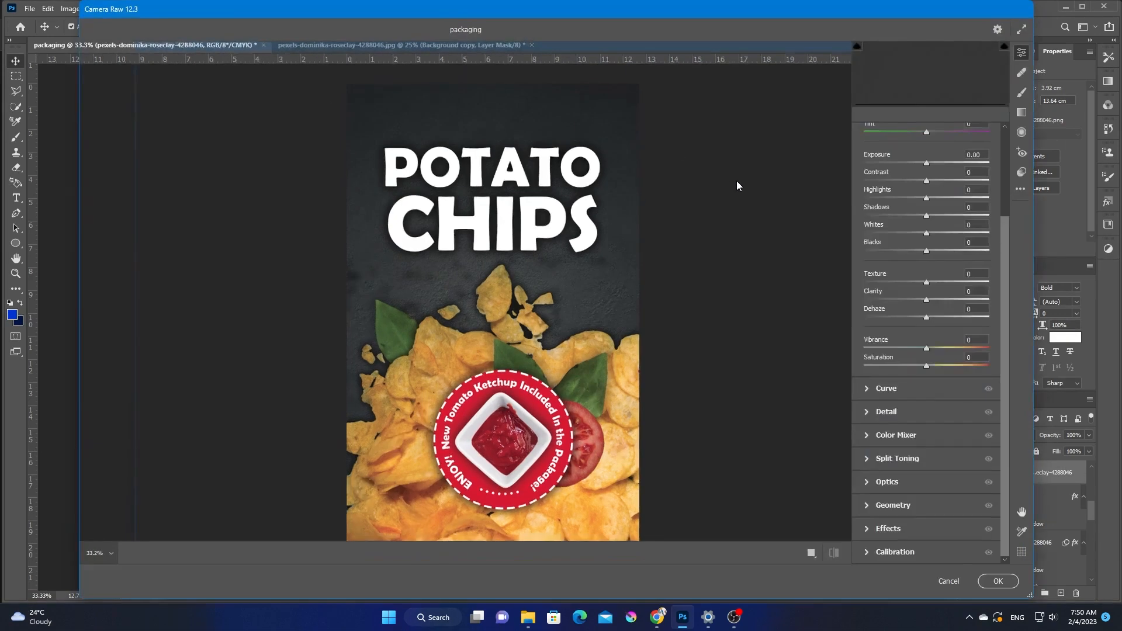
click(491, 405)
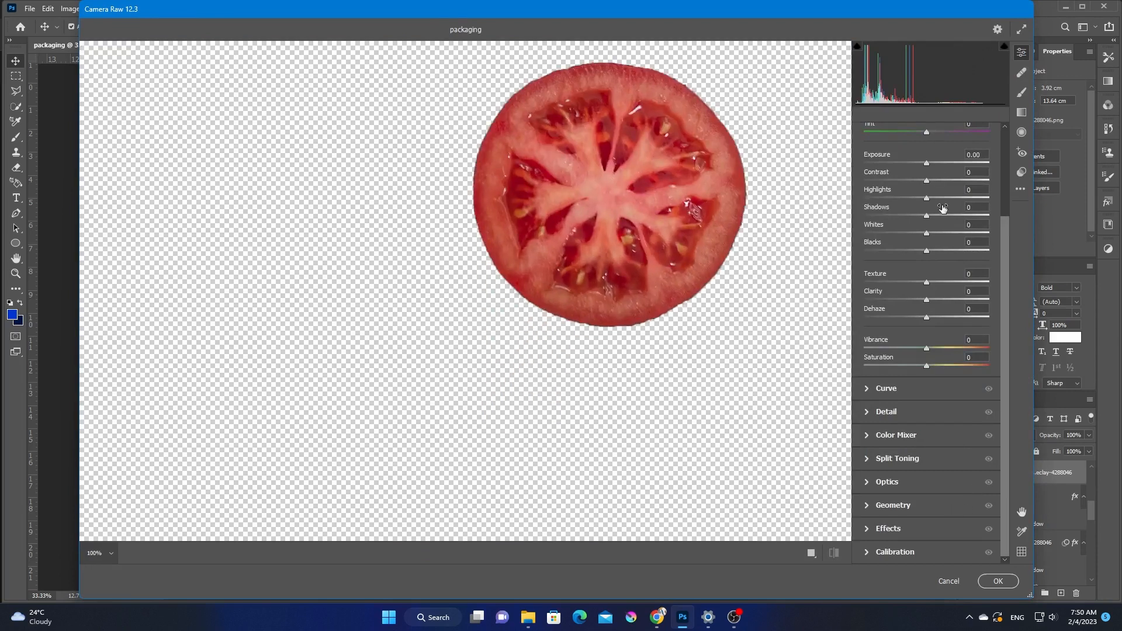
drag(927, 198, 912, 229)
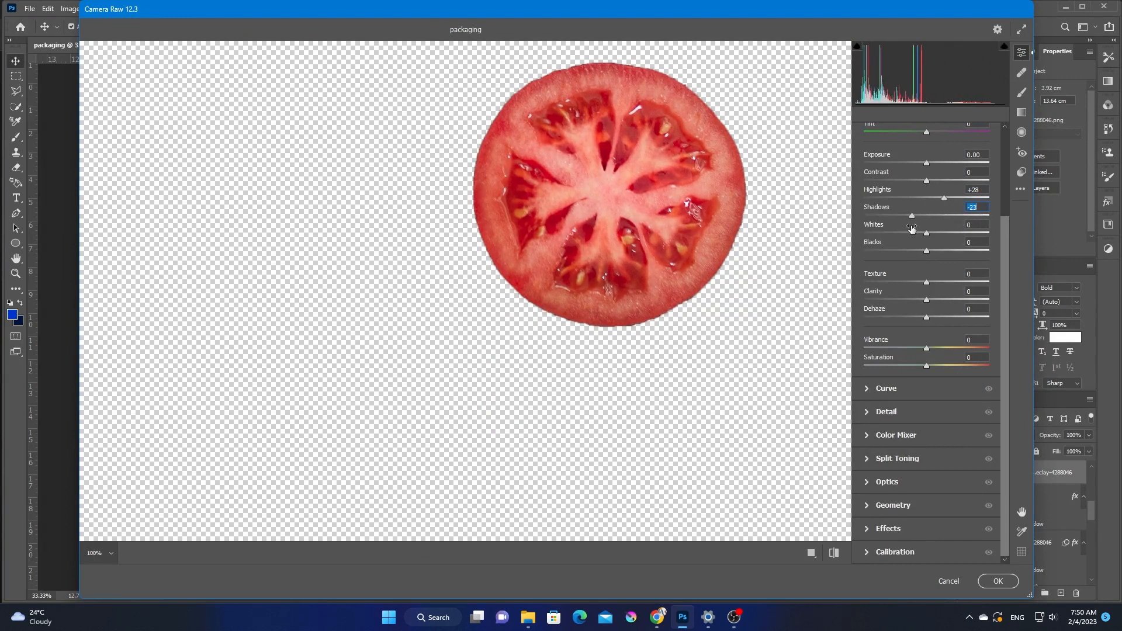
mouse_move(929, 178)
mouse_down()
mouse_move(943, 180)
mouse_move(929, 180)
mouse_move(927, 164)
mouse_up()
click(928, 164)
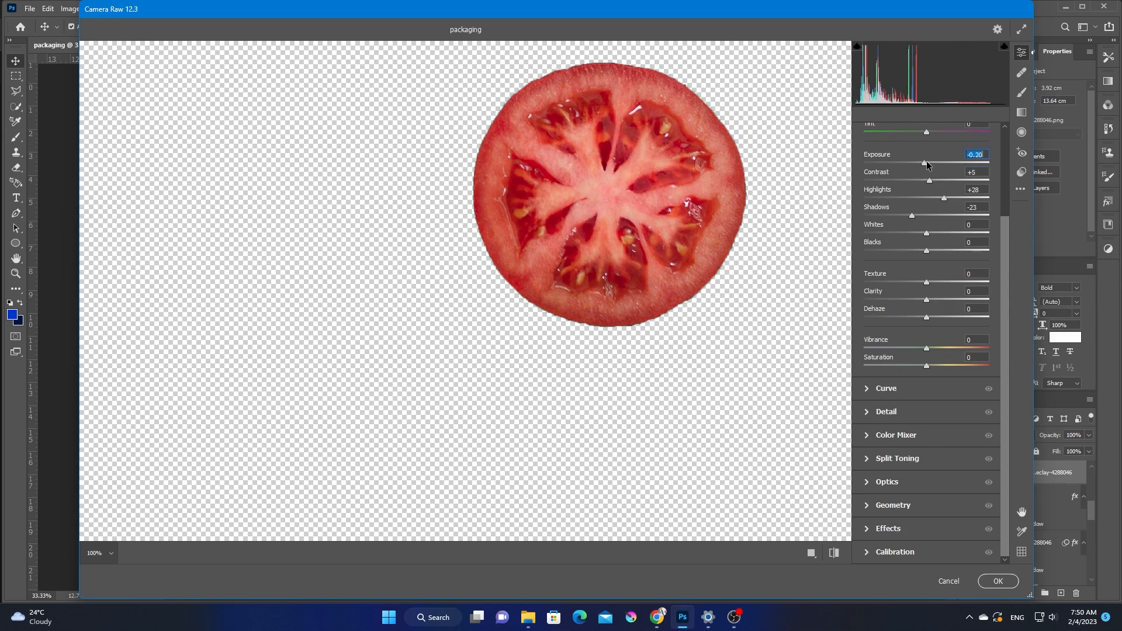
click(998, 580)
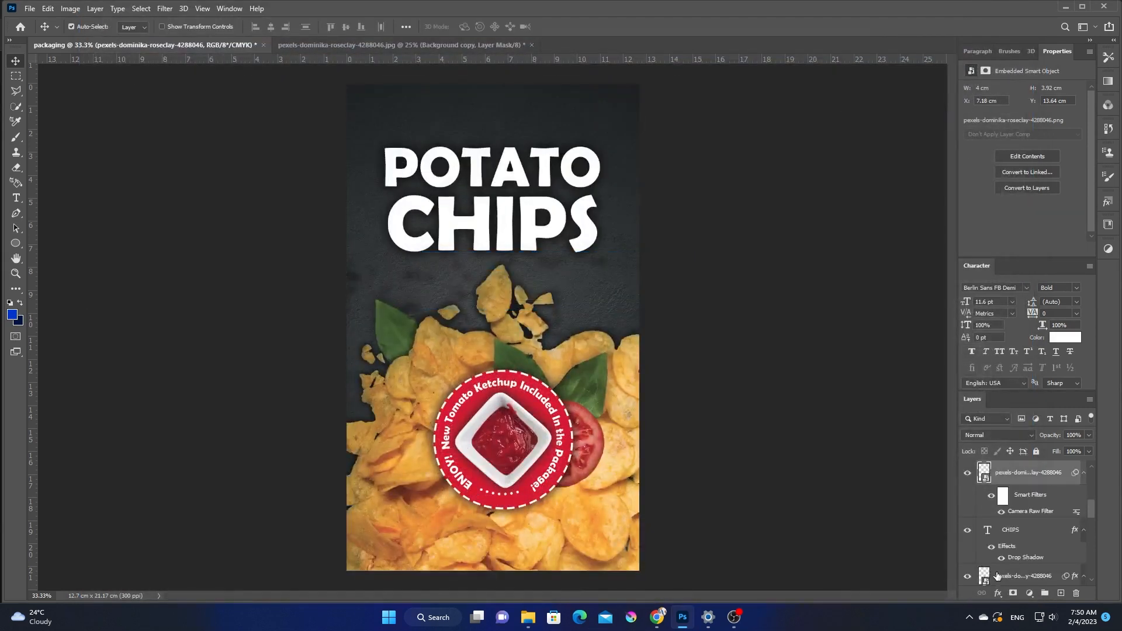
click(905, 384)
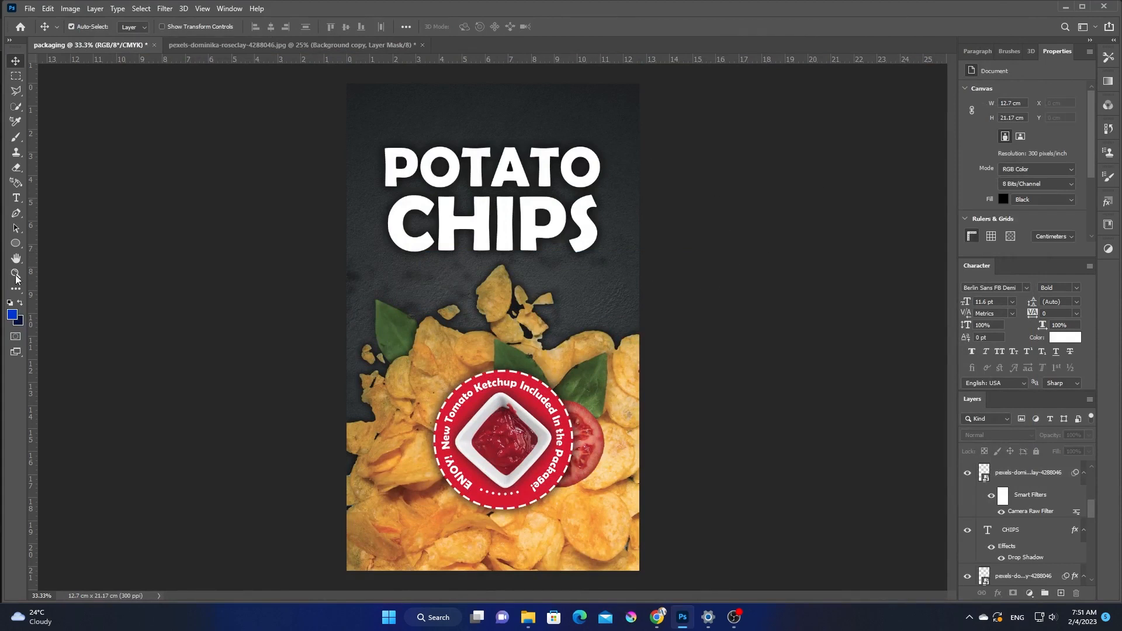
- Draw a full-width rectangle about 1501 × 103 px along the artwork's bottom edge and fill it with the badge's red
right_click(15, 243)
click(59, 245)
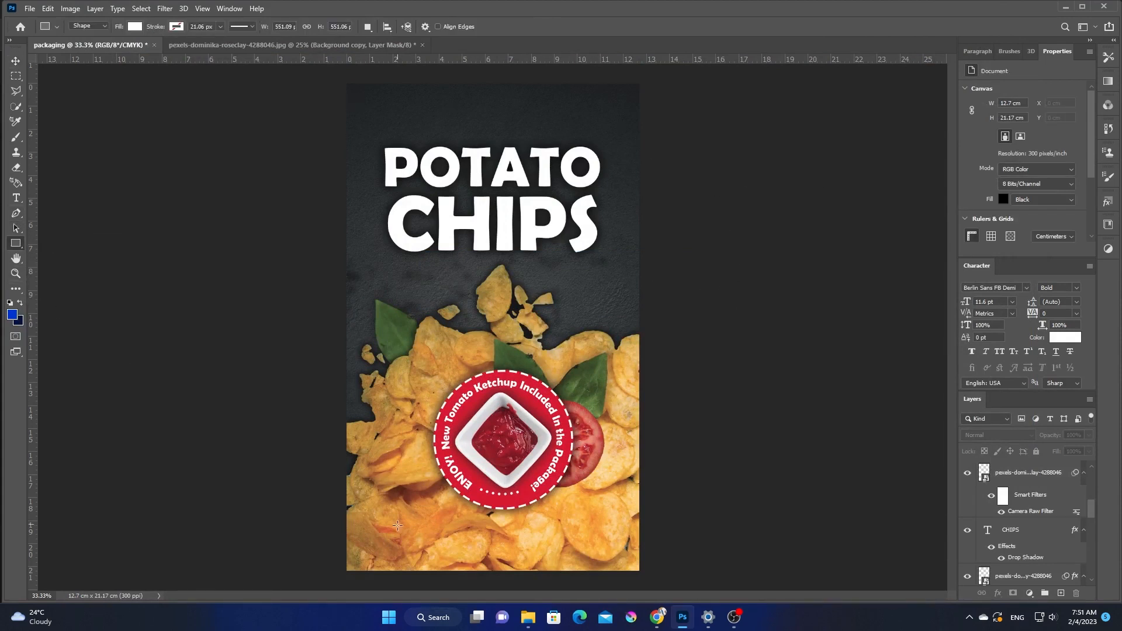
drag(346, 554, 639, 571)
click(971, 125)
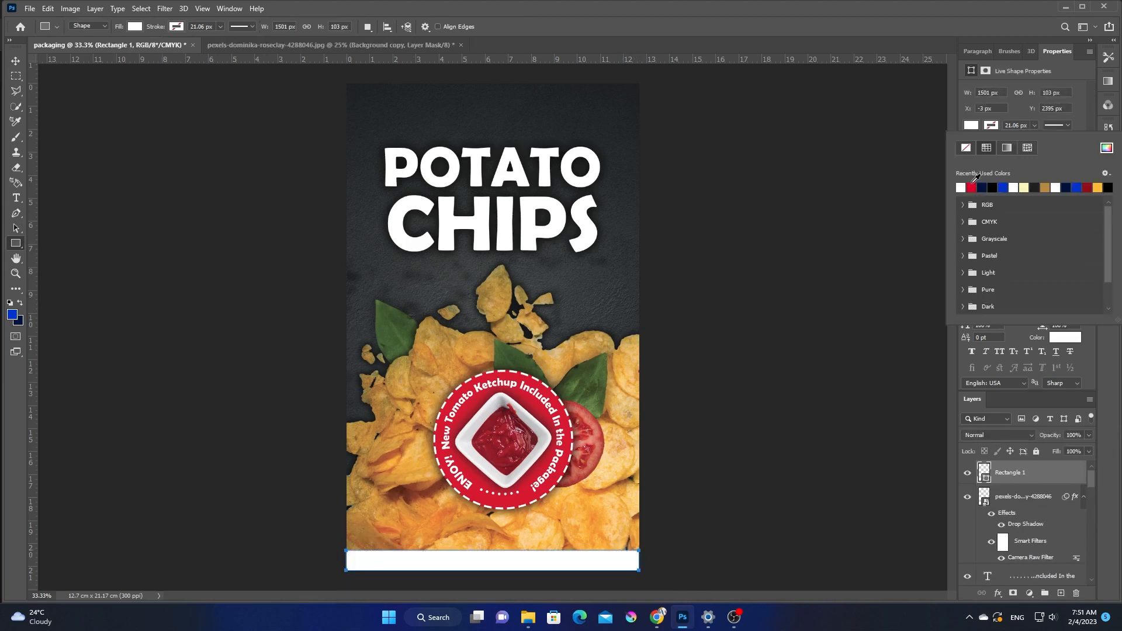
click(972, 187)
click(676, 311)
key(v)
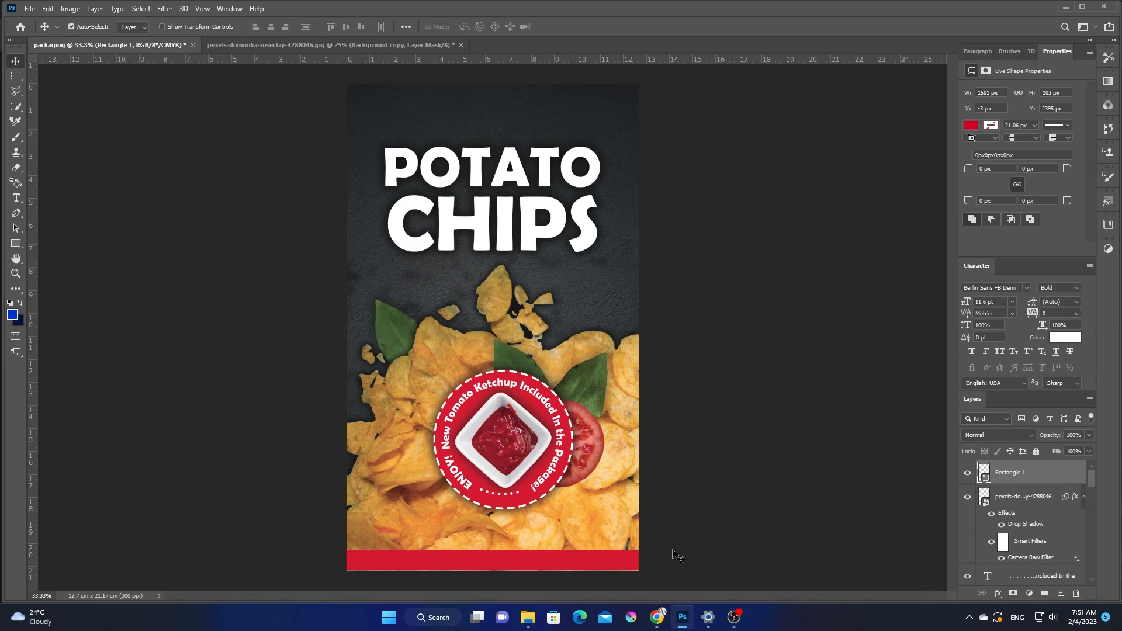
- Enlarge the red bottom bar to about 1666 × 114 px with Free Transform so it extends past both canvas sides
key(ctrl+t)
drag(639, 563, 655, 561)
click(586, 27)
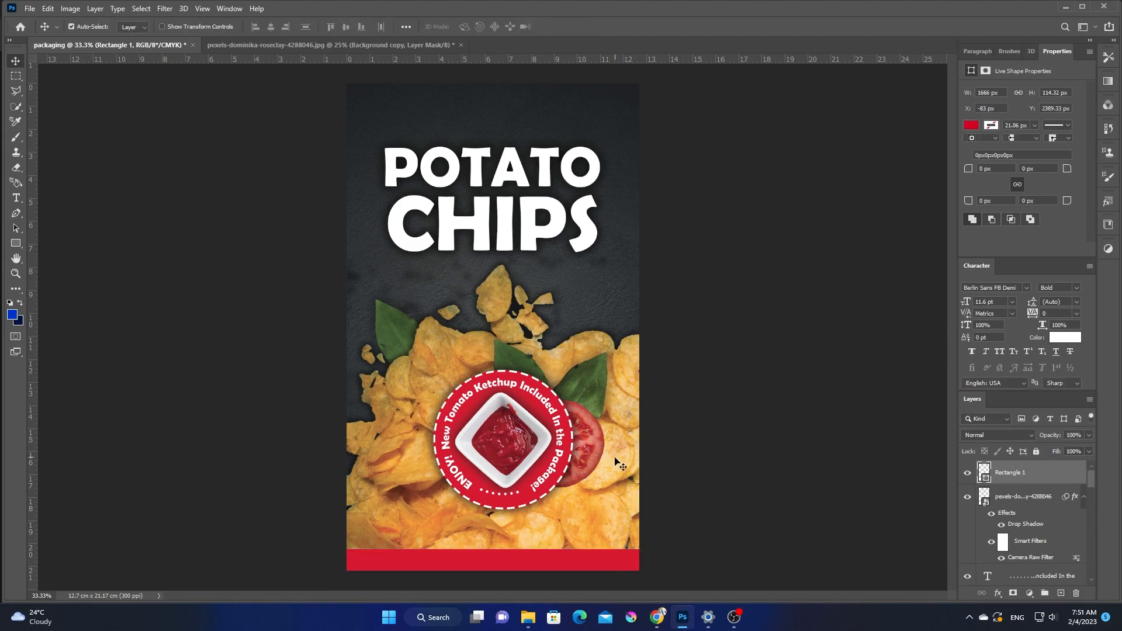
click(801, 491)
- Draw a red rounded rectangle about 274 × 164 px behind the "Net Weight 250g" text with 41 px corner radii
key(ctrl+plus)
key(ctrl+plus)
key(ctrl+minus)
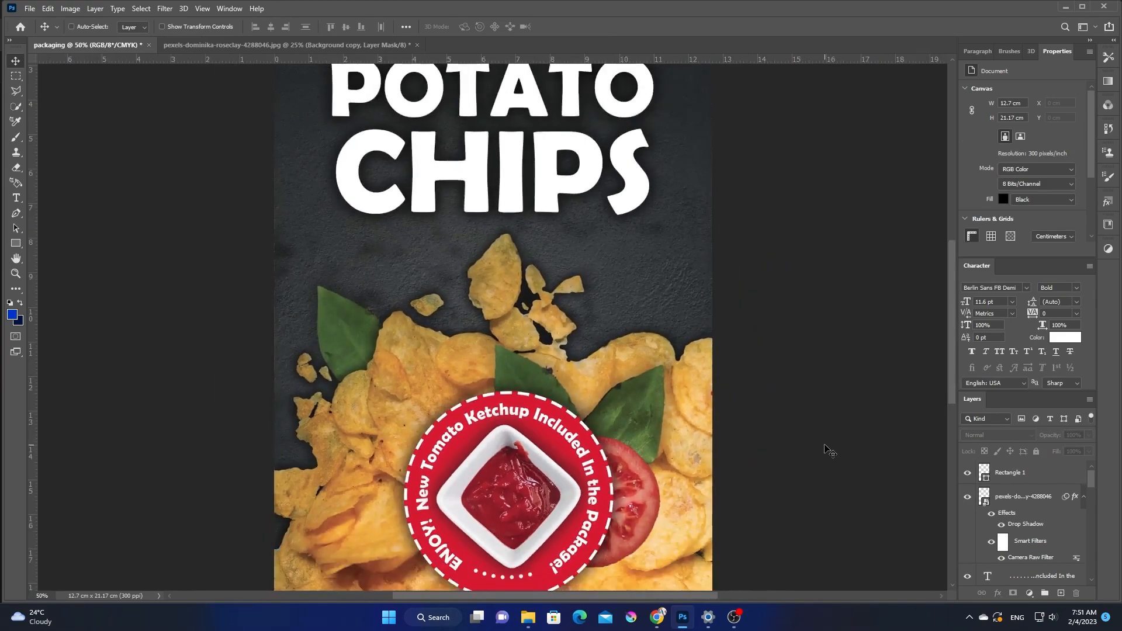
key(ctrl+plus)
scroll(825, 449, down, 10)
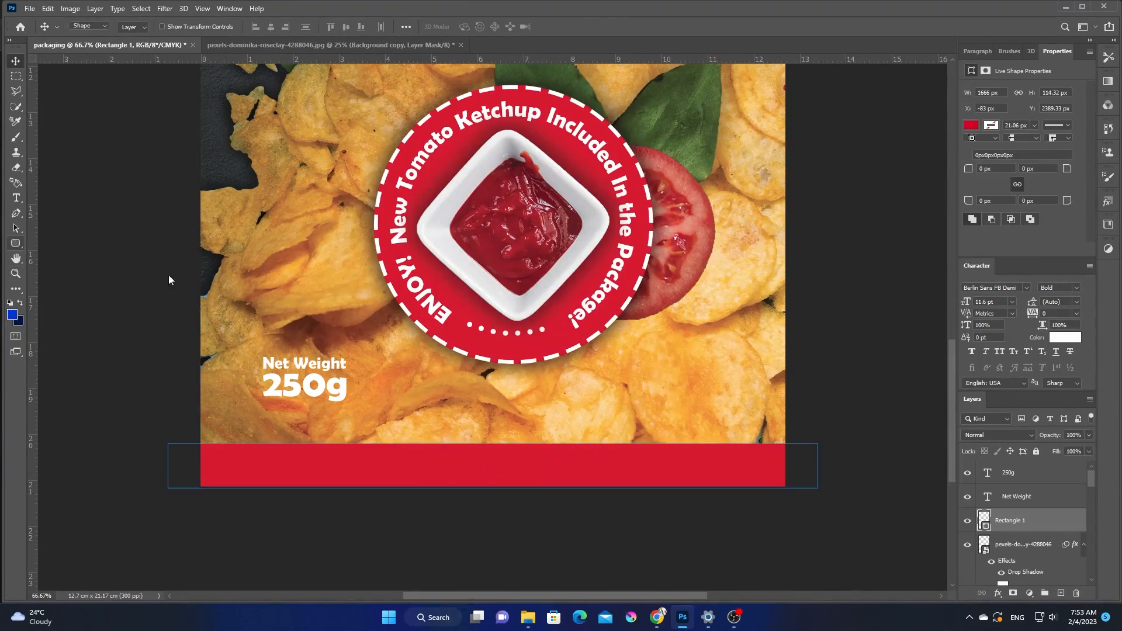
key(u)
drag(252, 347, 357, 409)
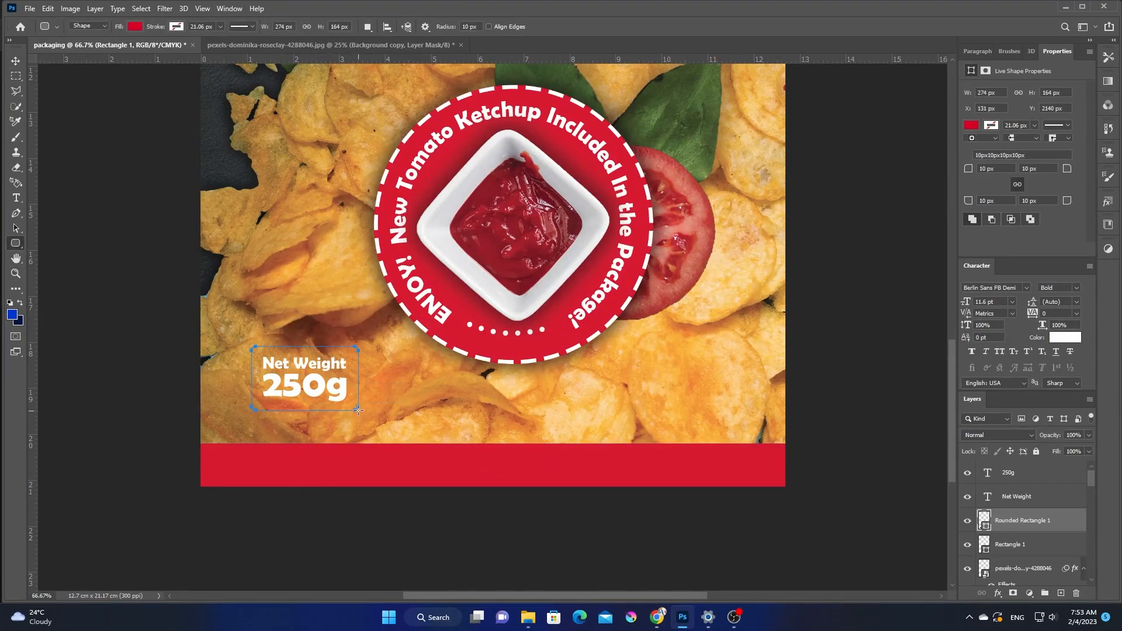
drag(971, 168, 988, 170)
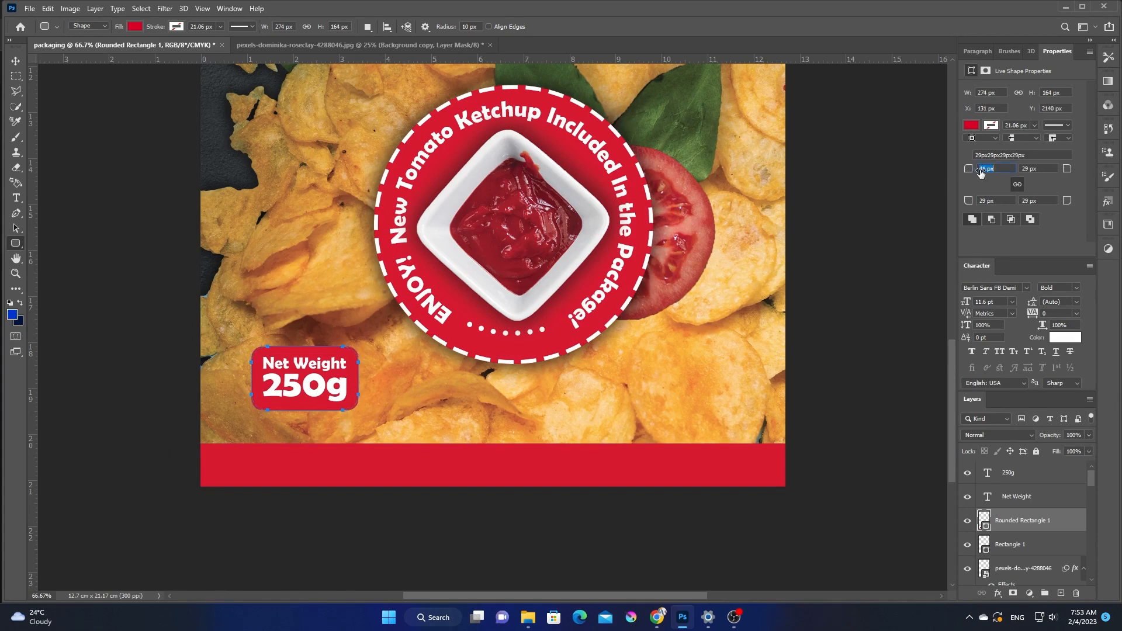
click(16, 60)
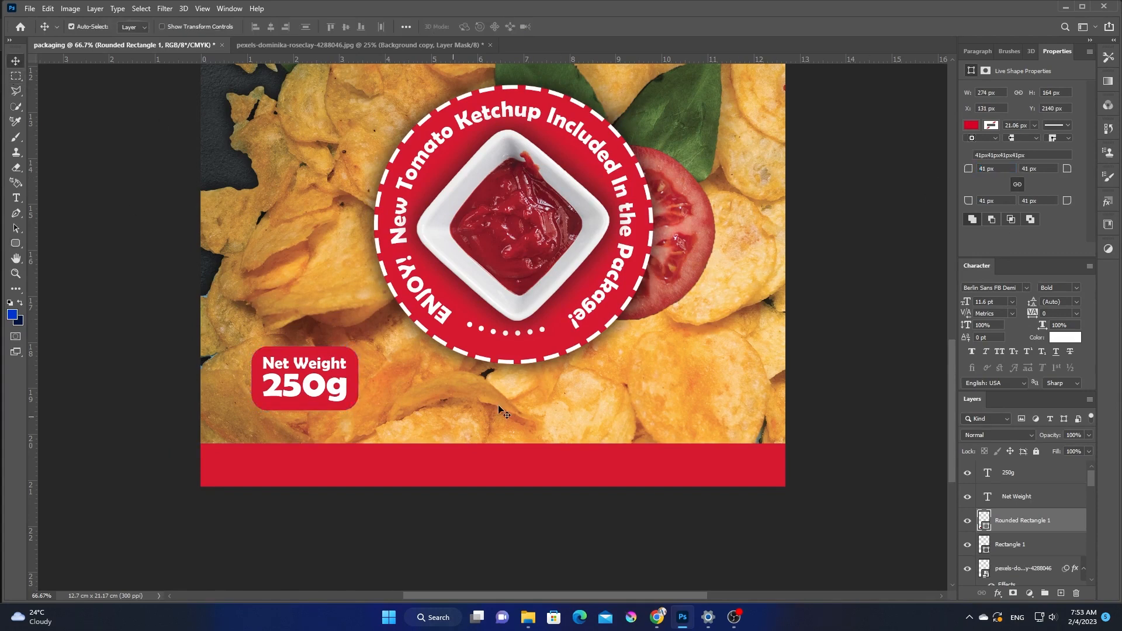
- Give the net weight label's rounded rectangle a white dashed stroke 6 px wide
click(996, 126)
click(973, 188)
click(1052, 125)
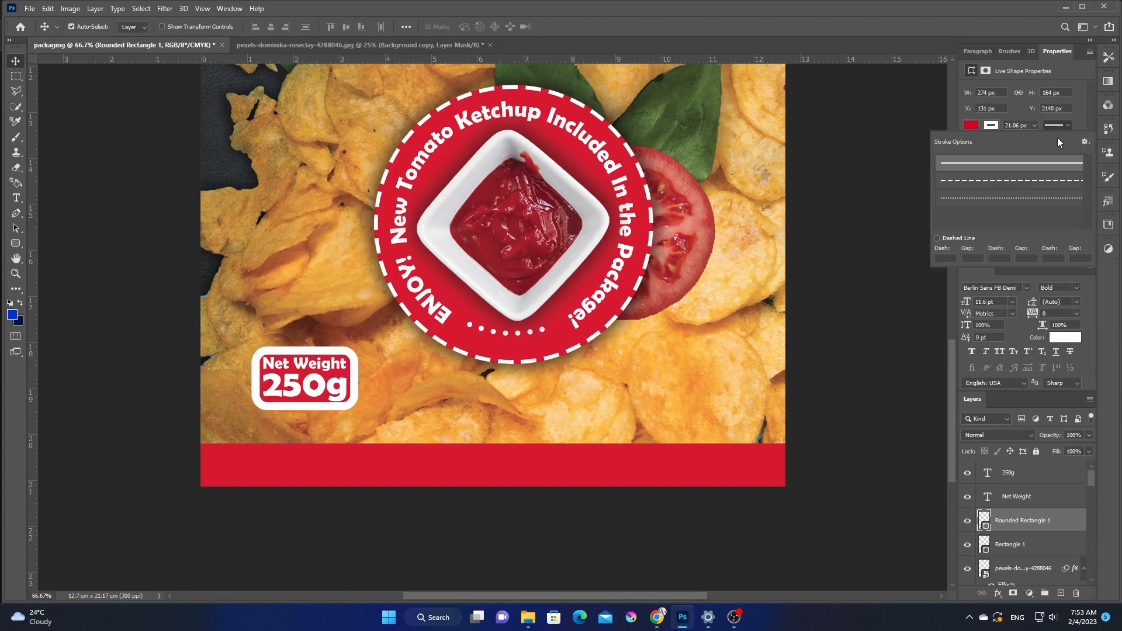
click(1048, 176)
click(1034, 125)
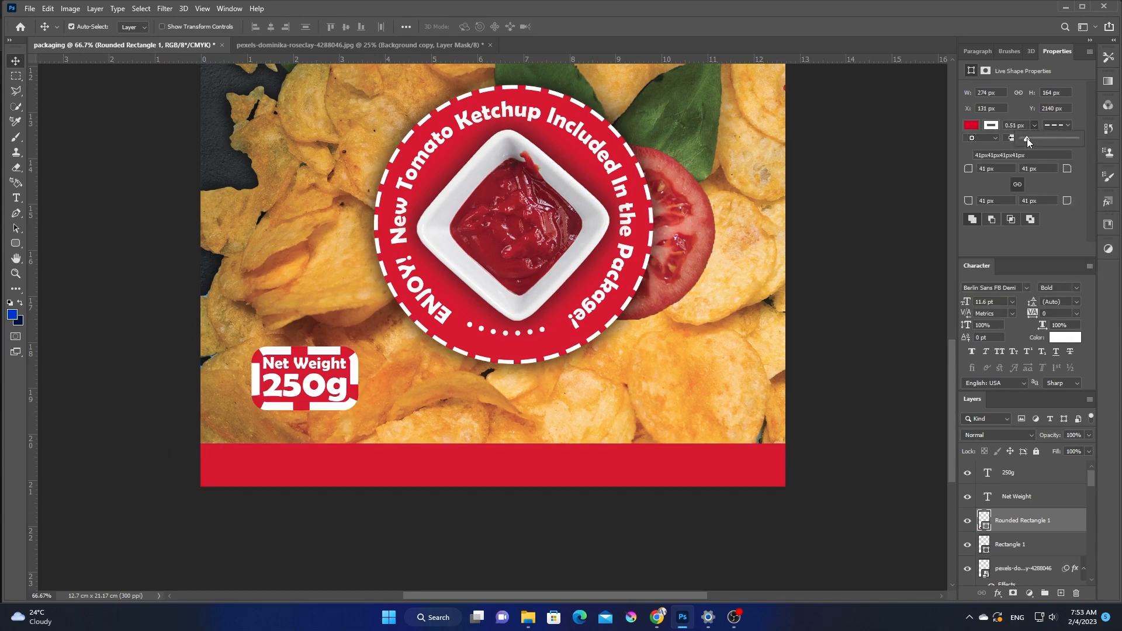
drag(1026, 138, 1032, 139)
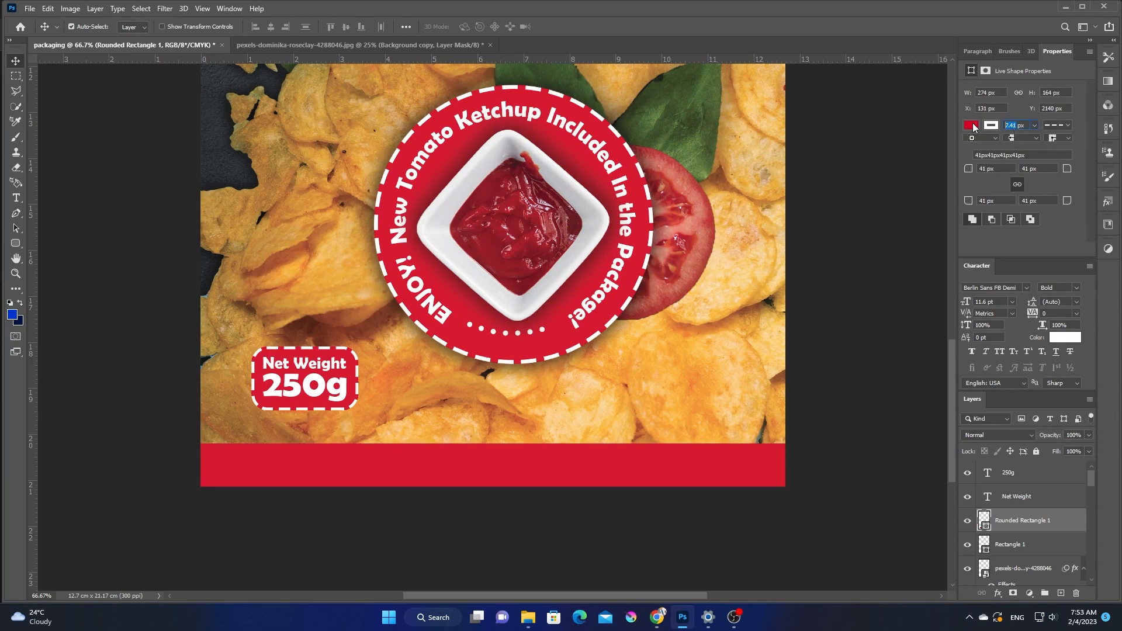
text(6)
key(Return)
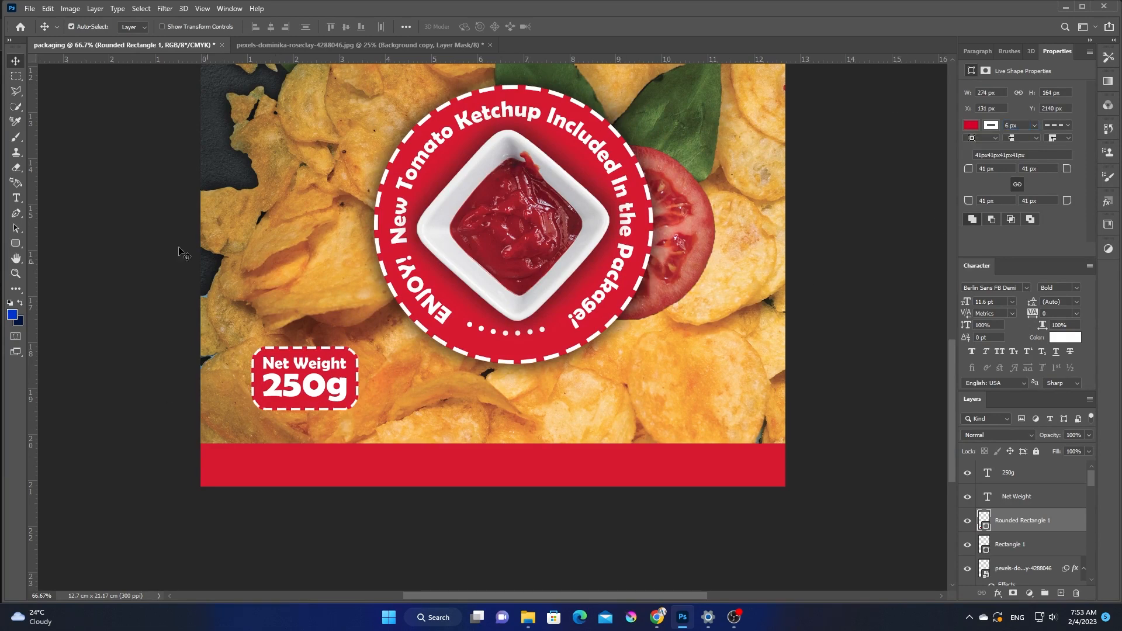
- Undo the stray drag on the canvas and lock the potato chips photo's layer
drag(267, 326, 345, 388)
key(ctrl+z)
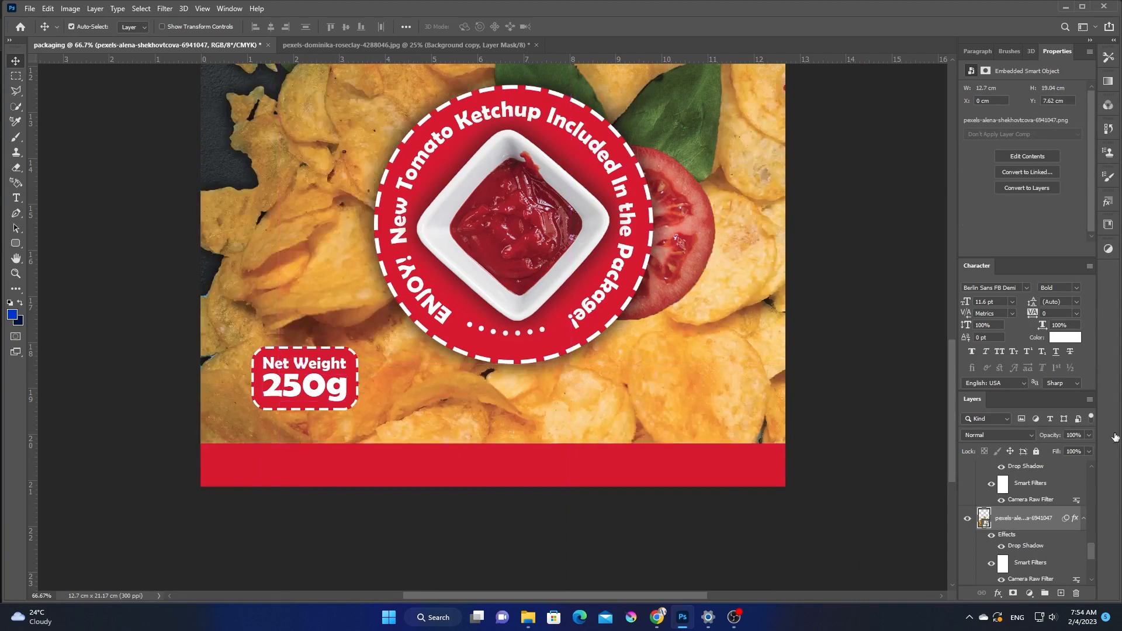
click(1036, 451)
- Scale up the net weight label with its text using Free Transform until the rounded rectangle measures about 339 × 203 px
click(328, 364)
key(ctrl+t)
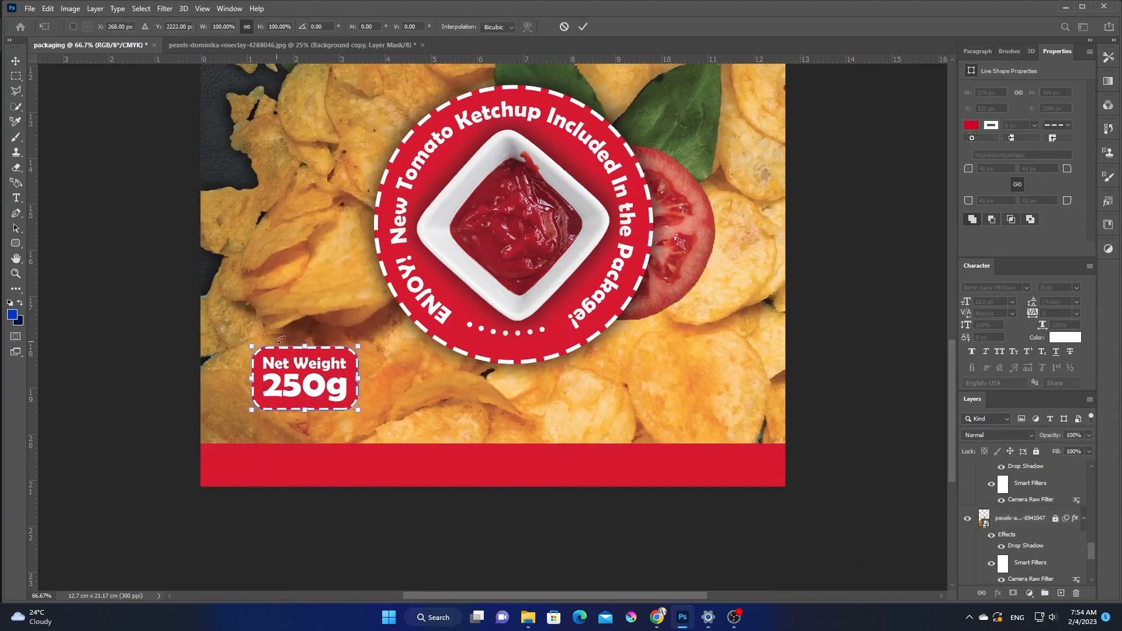
drag(302, 345, 320, 380)
click(583, 27)
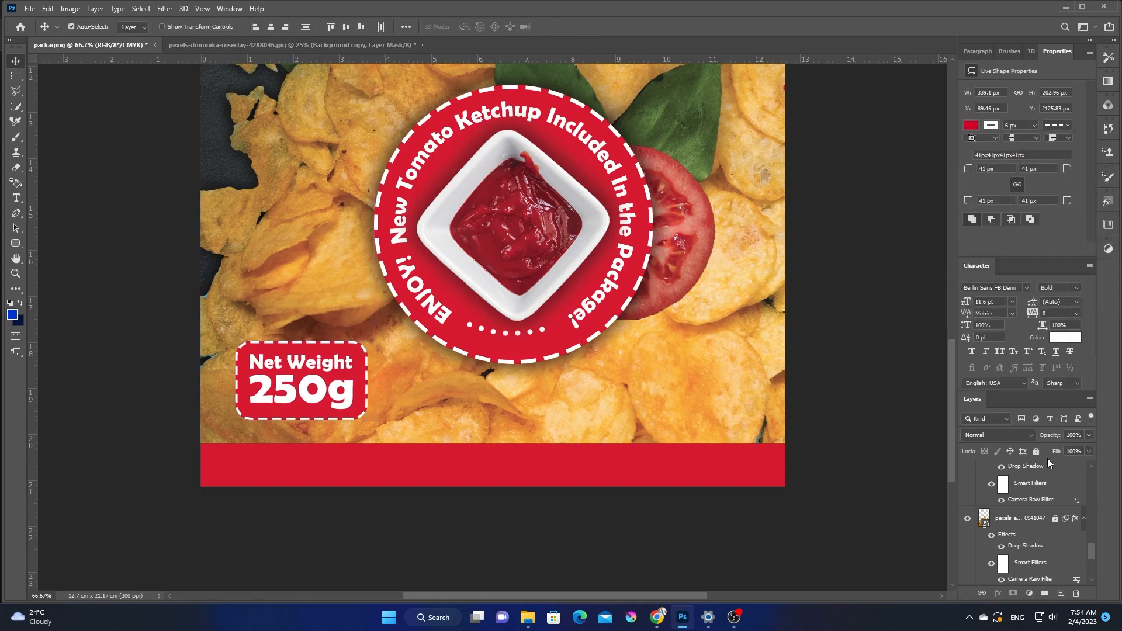
- Make the net weight label's rounded rectangle partly see-through by setting its layer Fill to 71%
scroll(1047, 462, up, 5)
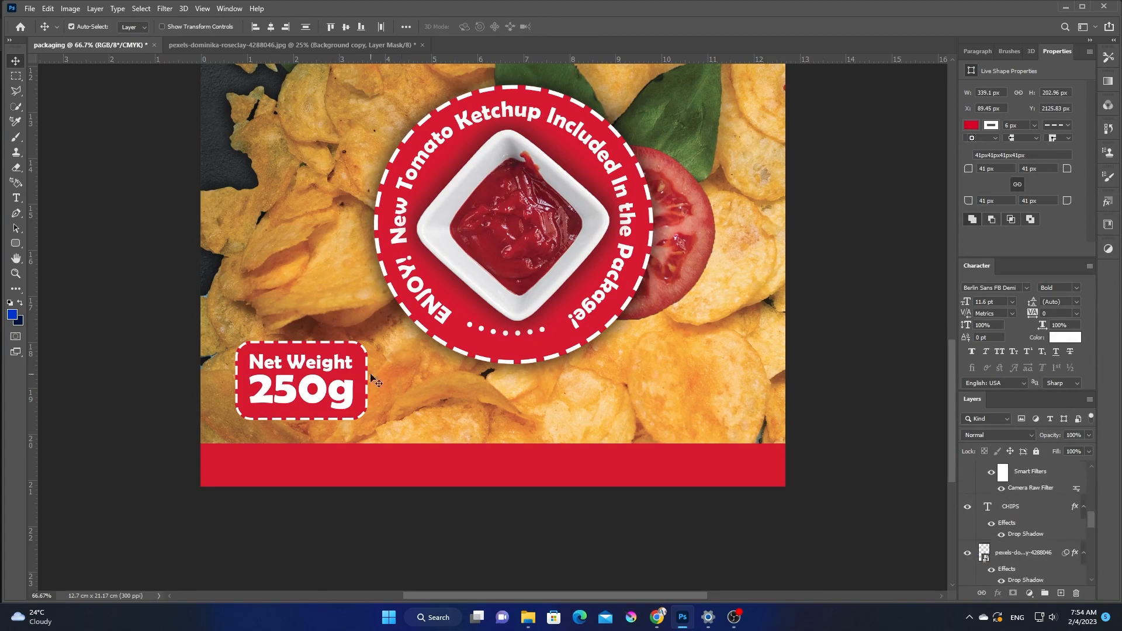
scroll(1054, 491, up, 8)
click(1051, 524)
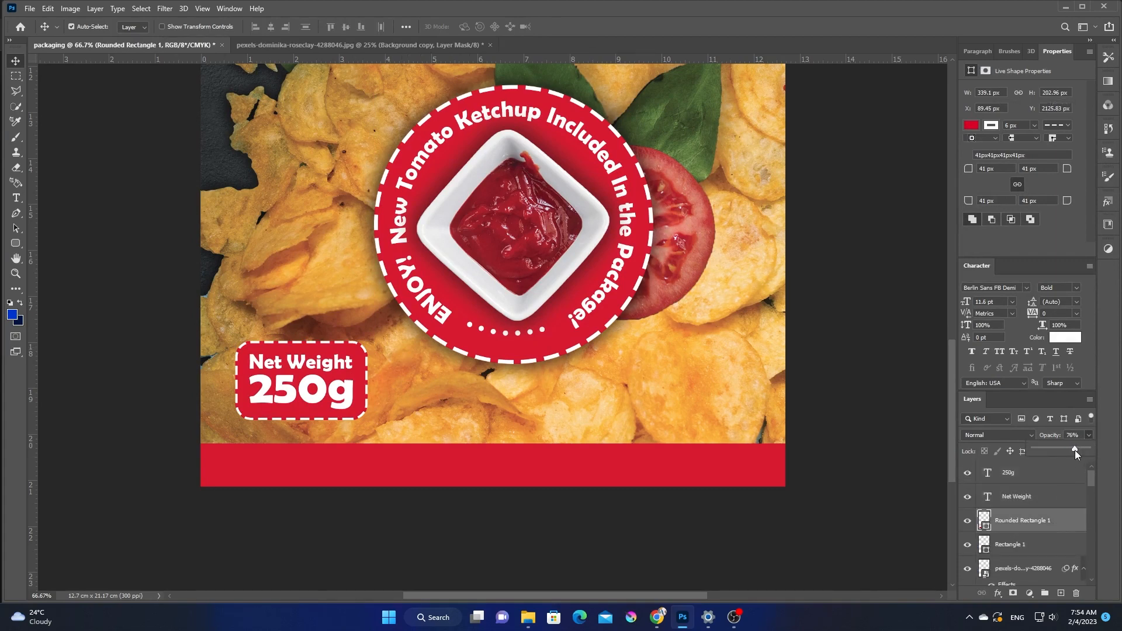
mouse_move(1075, 450)
mouse_down()
mouse_move(1093, 449)
mouse_move(1061, 464)
mouse_up()
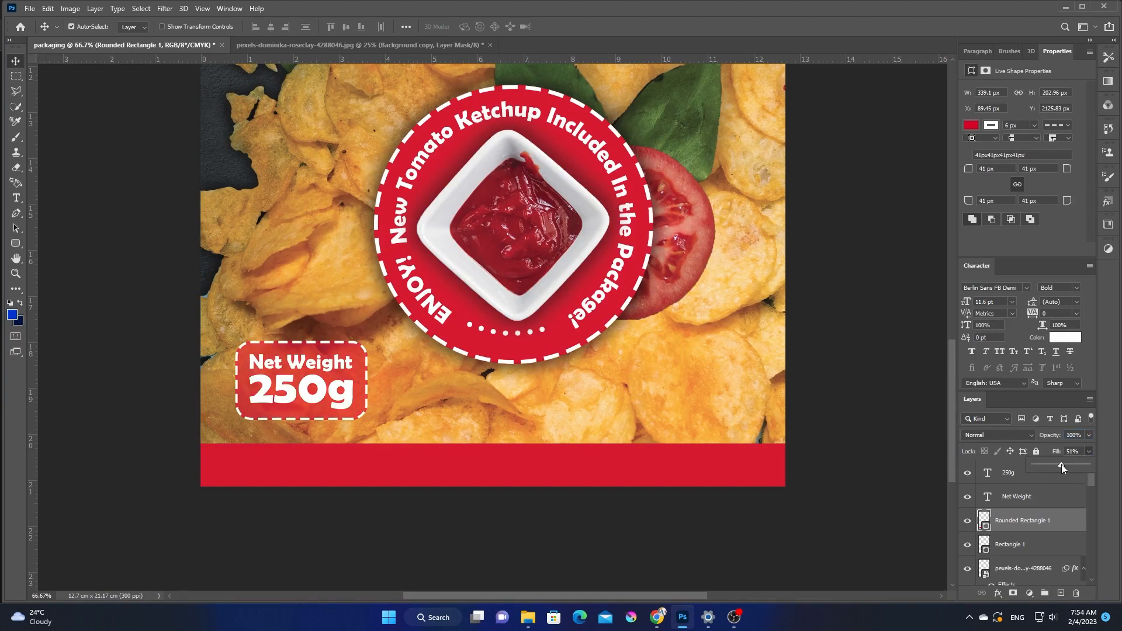
drag(1062, 464, 1077, 463)
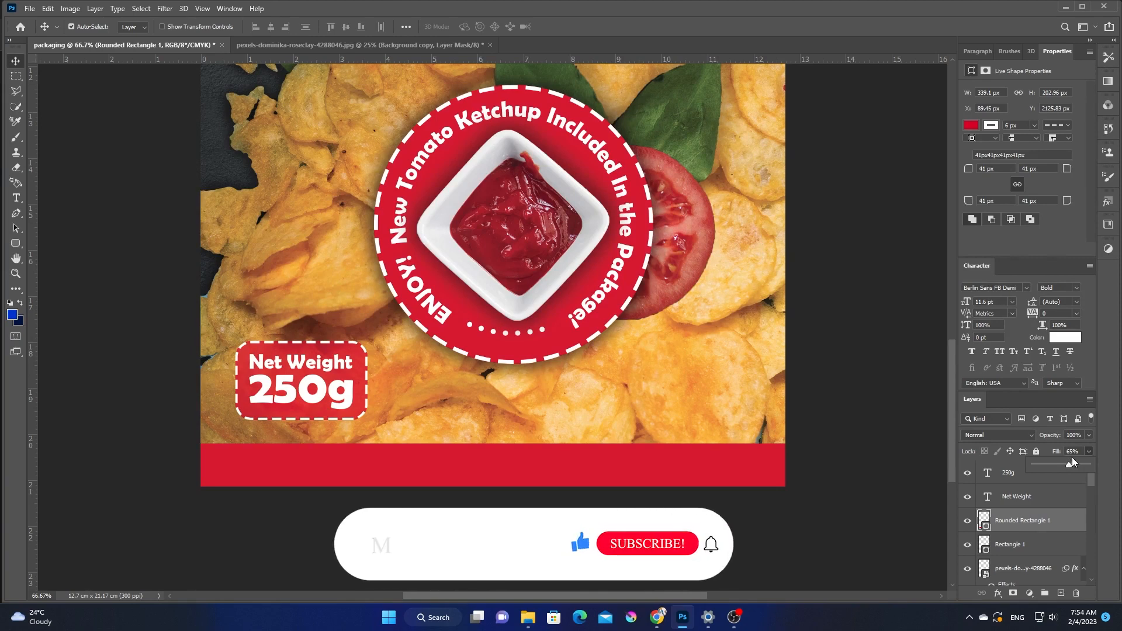
drag(1071, 465, 1073, 463)
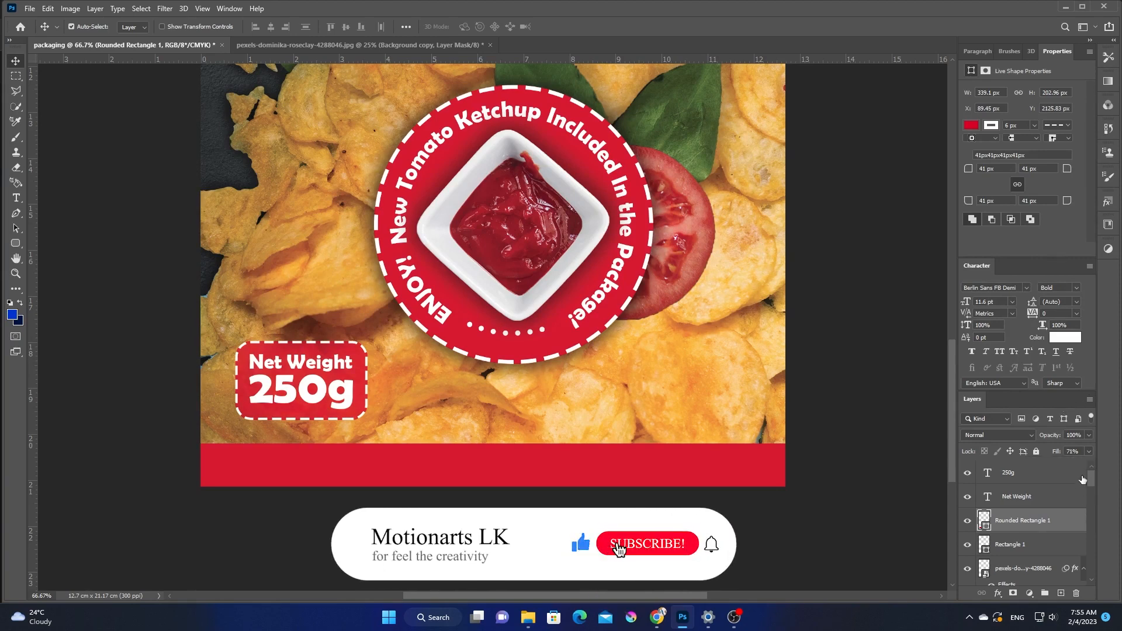
- Duplicate the net weight label's rounded rectangle, place the copy exactly over the original and remove the copy's fill colour
key(ctrl+c)
key(ctrl+v)
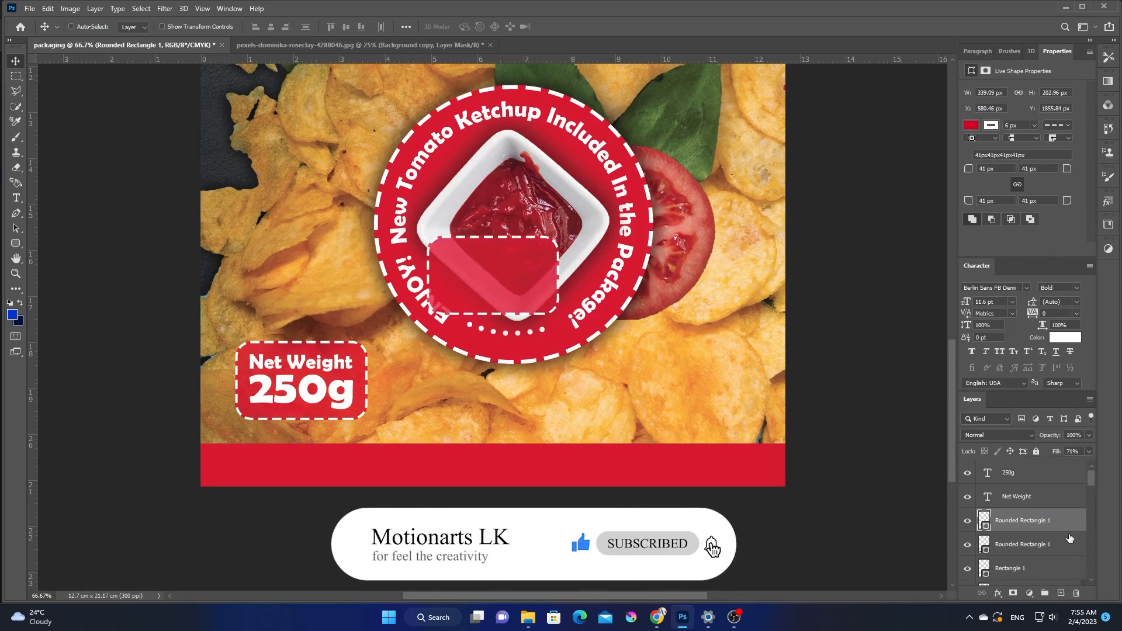
drag(479, 313, 301, 374)
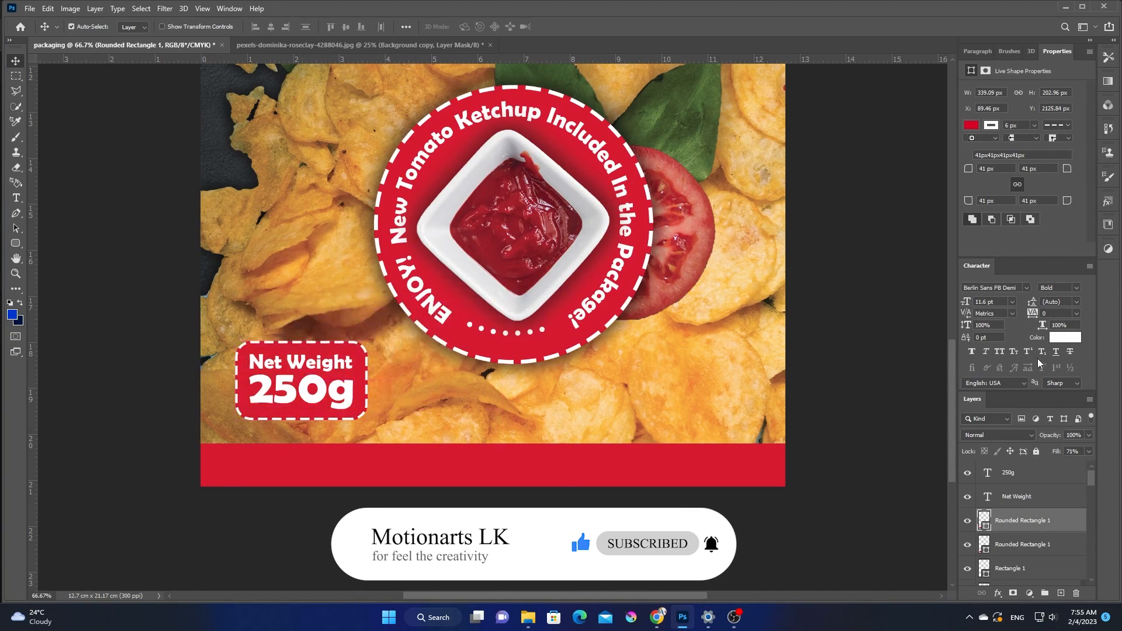
click(970, 125)
click(969, 147)
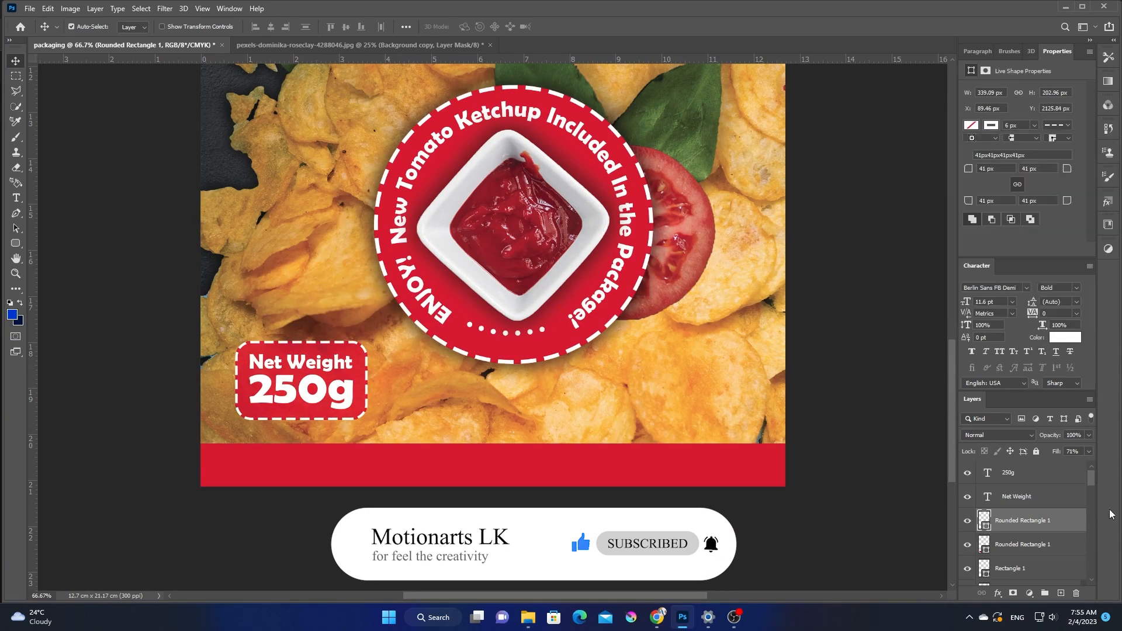
- Remove the stroke from the lower rounded rectangle and set the upper dashed outline's layer Fill to 100%
click(1074, 550)
click(993, 127)
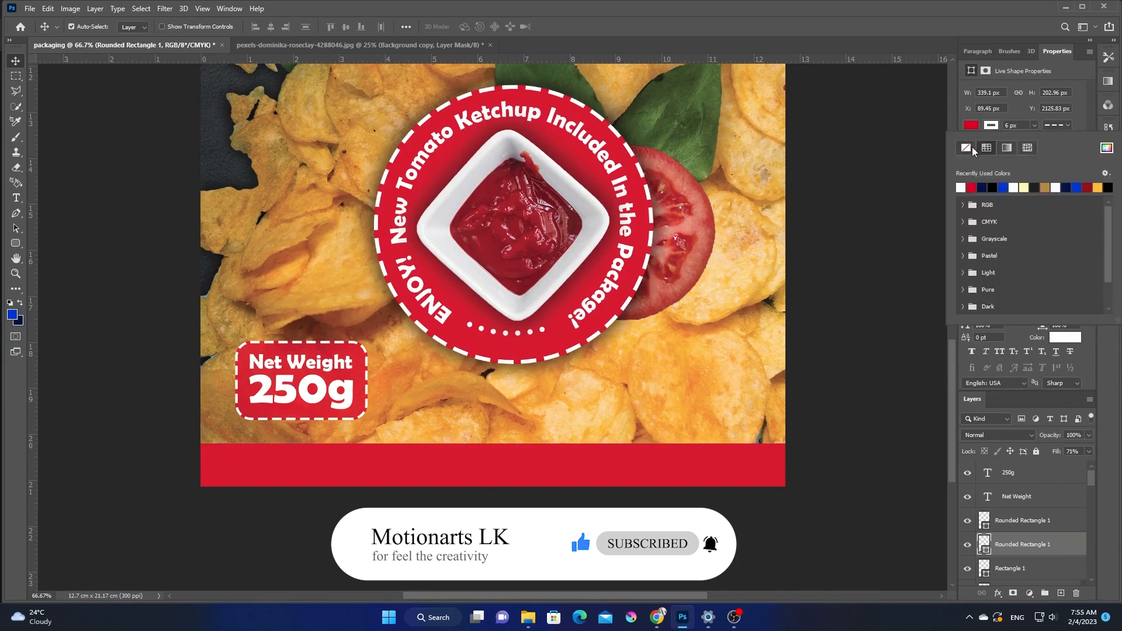
click(1075, 520)
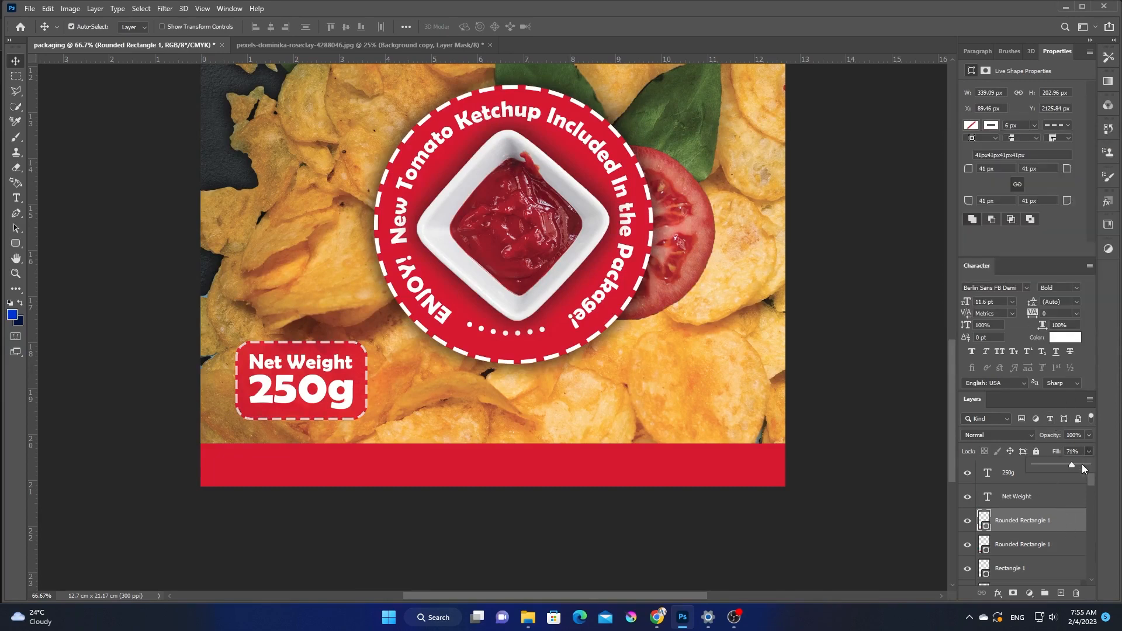
drag(1082, 464, 1119, 468)
click(1104, 458)
click(580, 517)
- Examine the artwork from the net weight label up to the title
scroll(643, 429, down, 2)
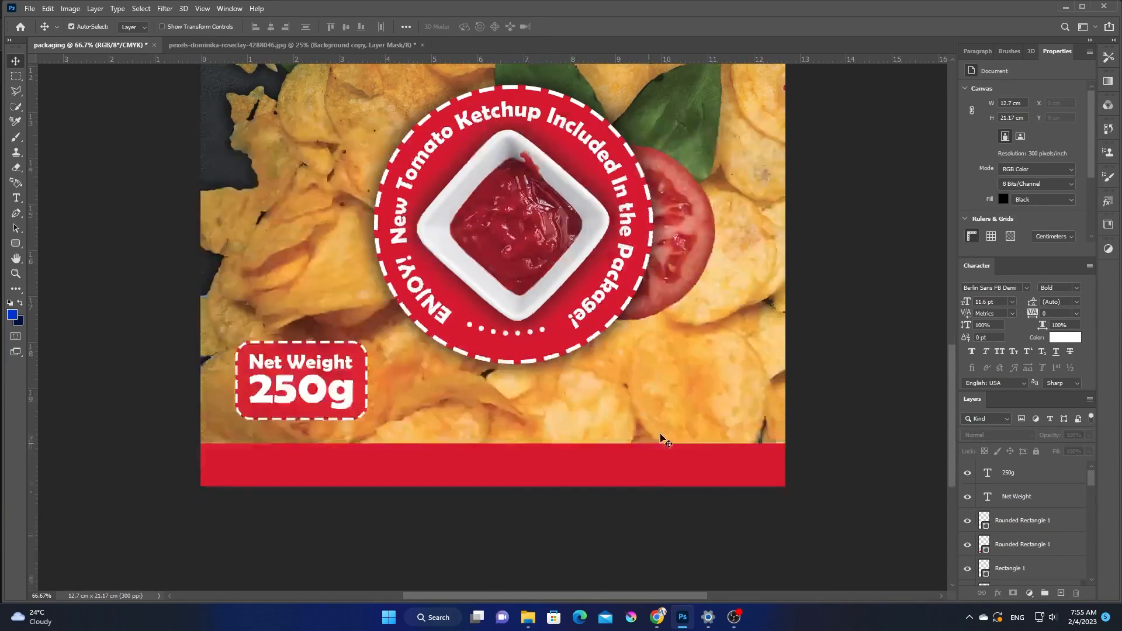
key(ctrl+minus)
scroll(877, 374, up, 5)
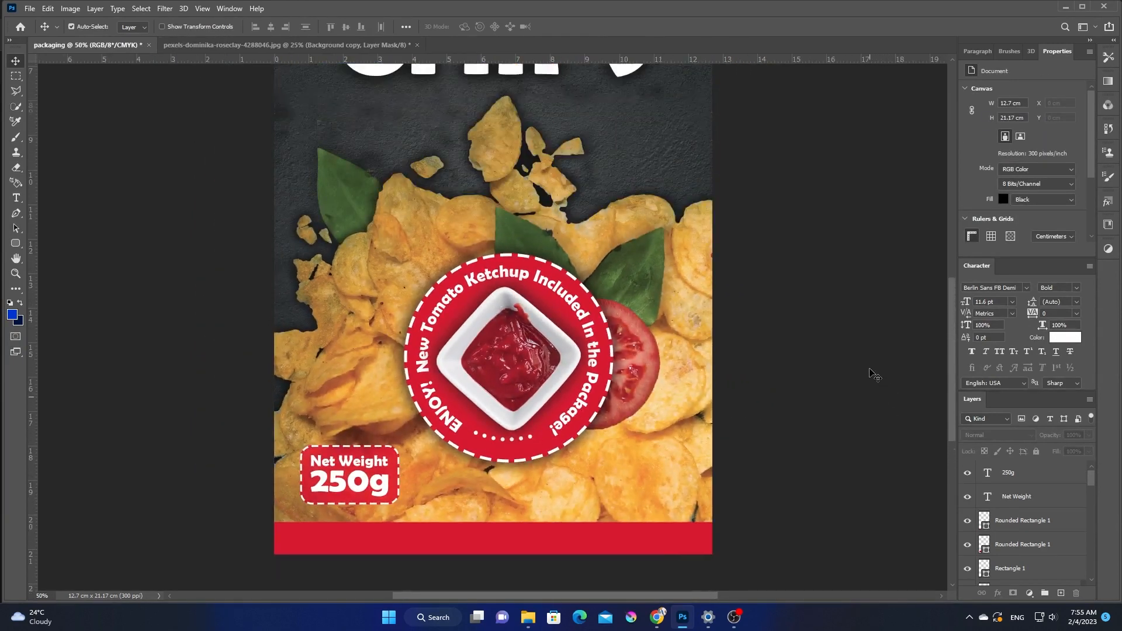
scroll(760, 316, down, 1)
scroll(743, 315, down, 1)
scroll(763, 342, up, 1)
scroll(760, 339, up, 1)
scroll(730, 332, up, 2)
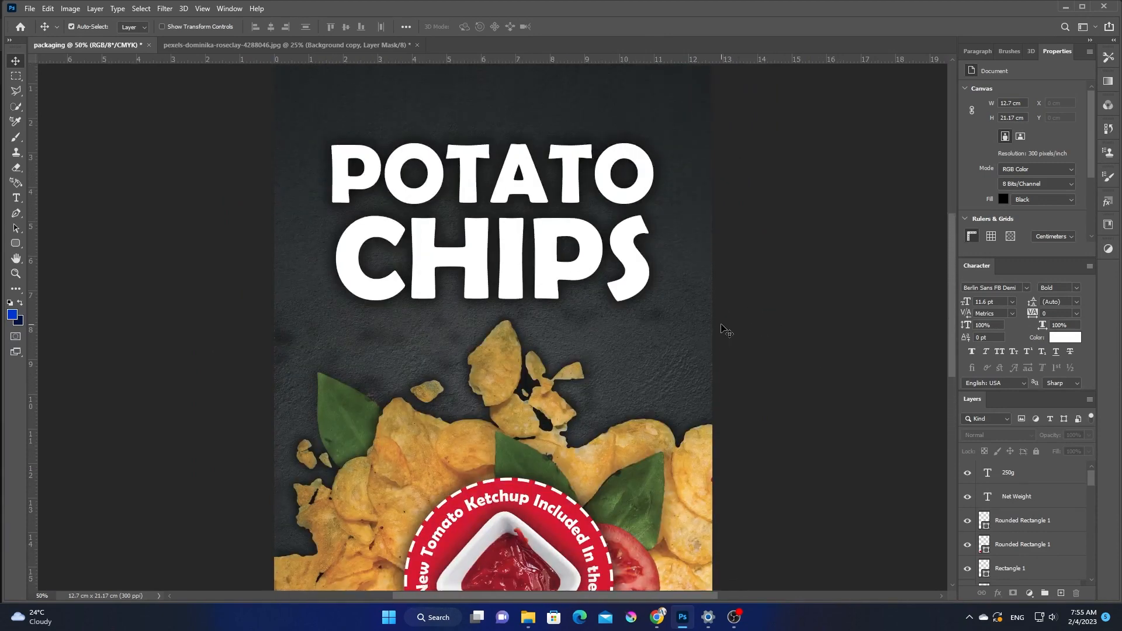
scroll(719, 330, up, 1)
scroll(709, 331, up, 1)
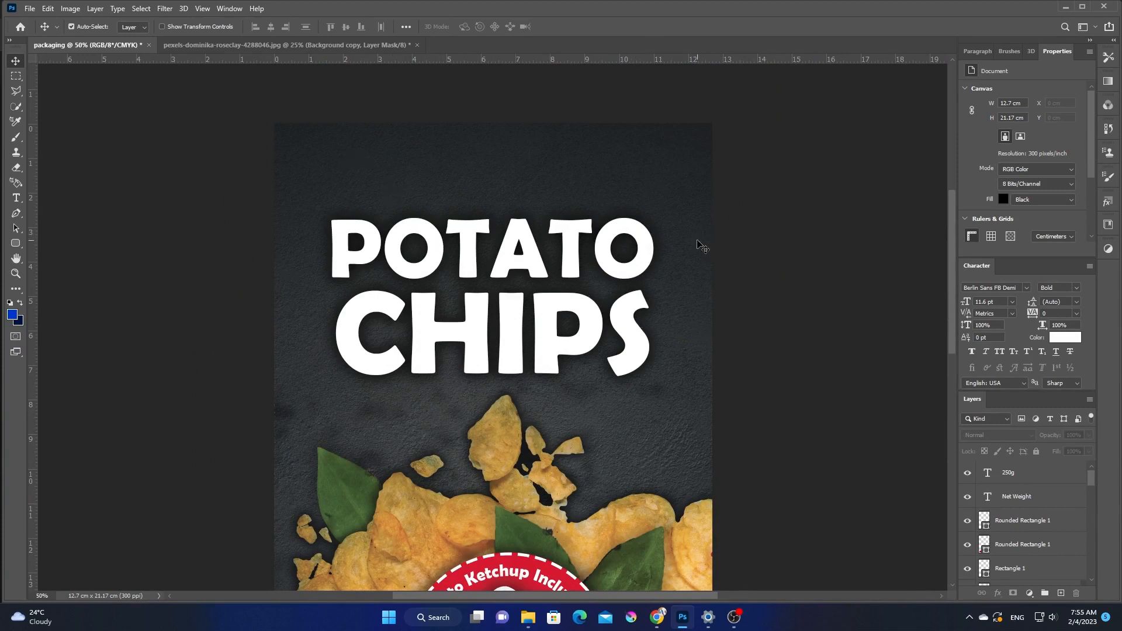
- Shrink the "POTATO" text to 65.95 pt with Free Transform so its sides line up with "CHIPS"
click(344, 261)
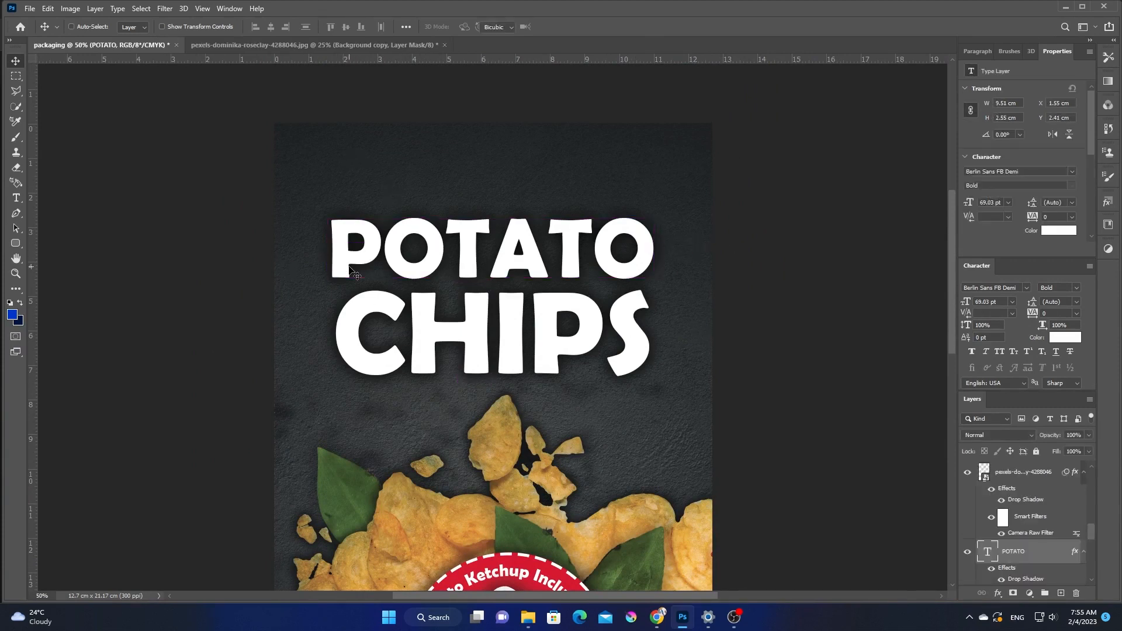
key(ctrl+t)
drag(328, 250, 335, 250)
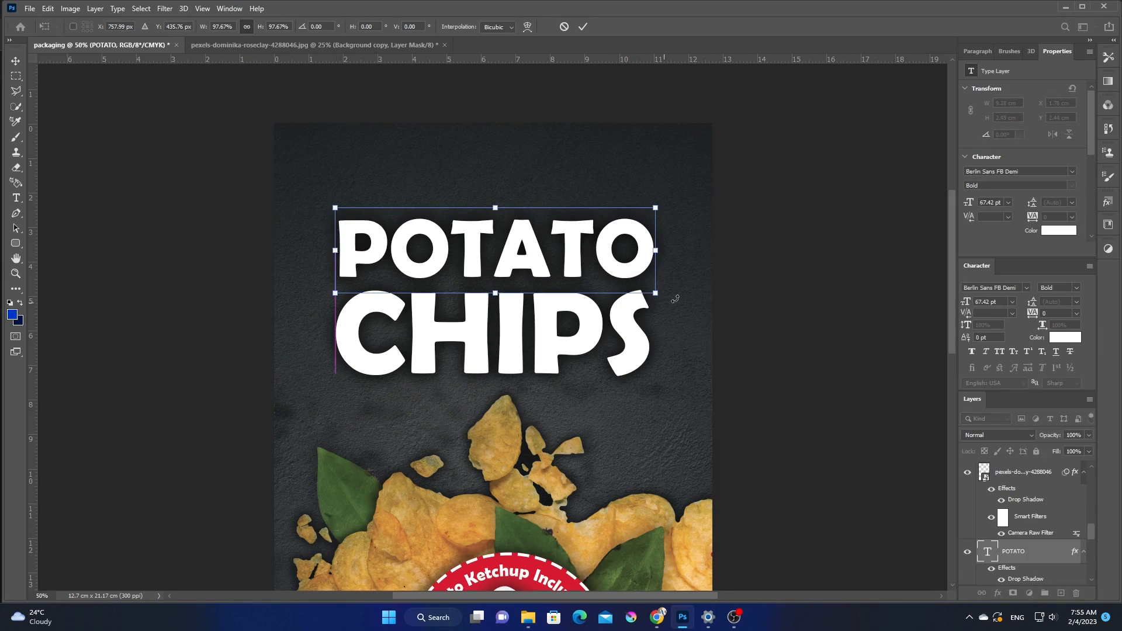
drag(655, 250, 647, 248)
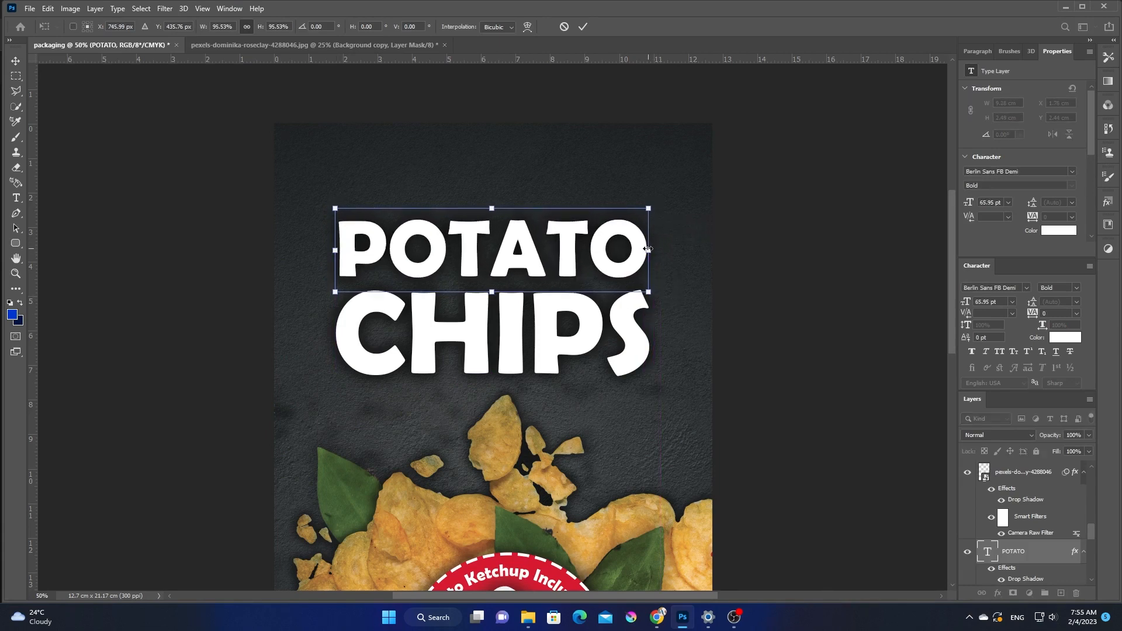
click(582, 26)
- Add a drop shadow with 42% opacity to the tomato slice beside the ketchup badge
scroll(786, 301, down, 3)
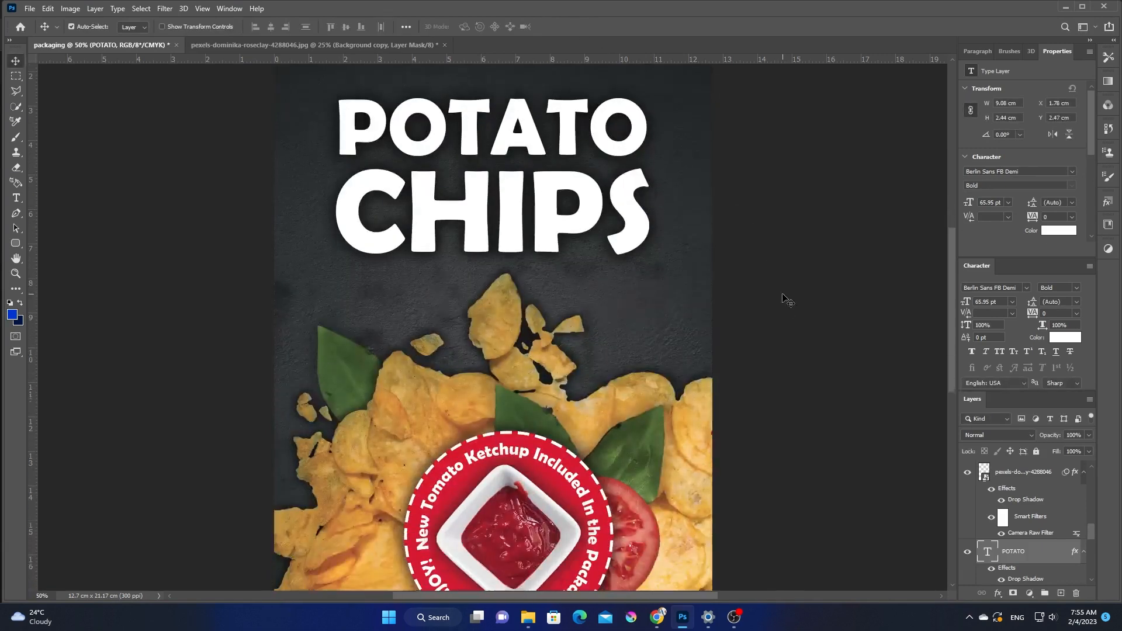
scroll(786, 301, down, 5)
scroll(785, 302, up, 3)
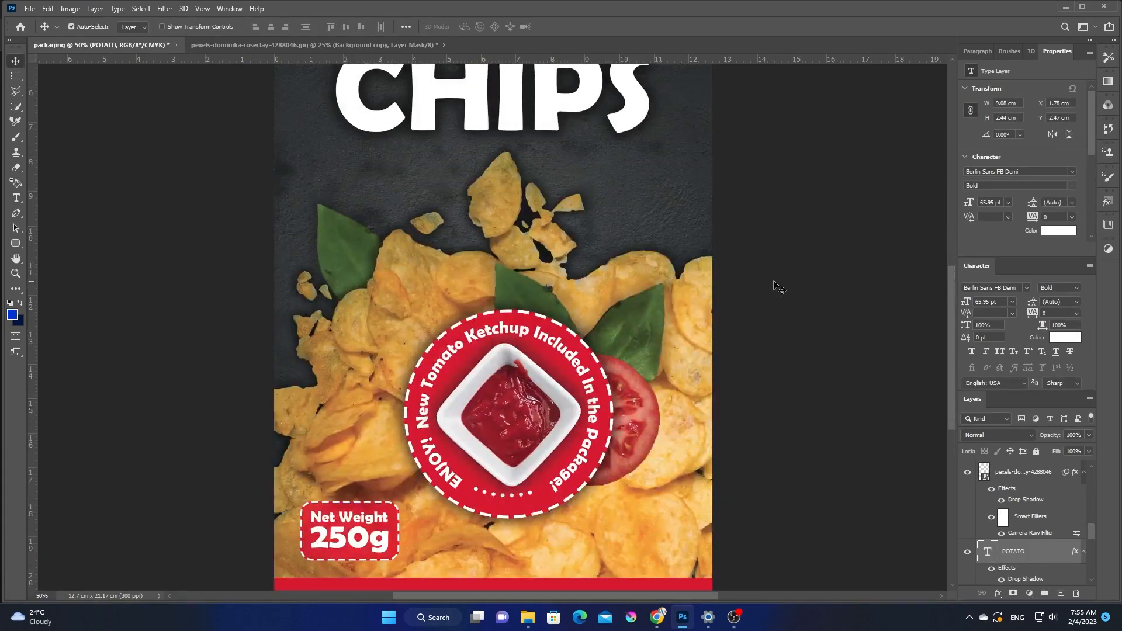
scroll(783, 303, down, 3)
scroll(783, 303, down, 2)
click(659, 298)
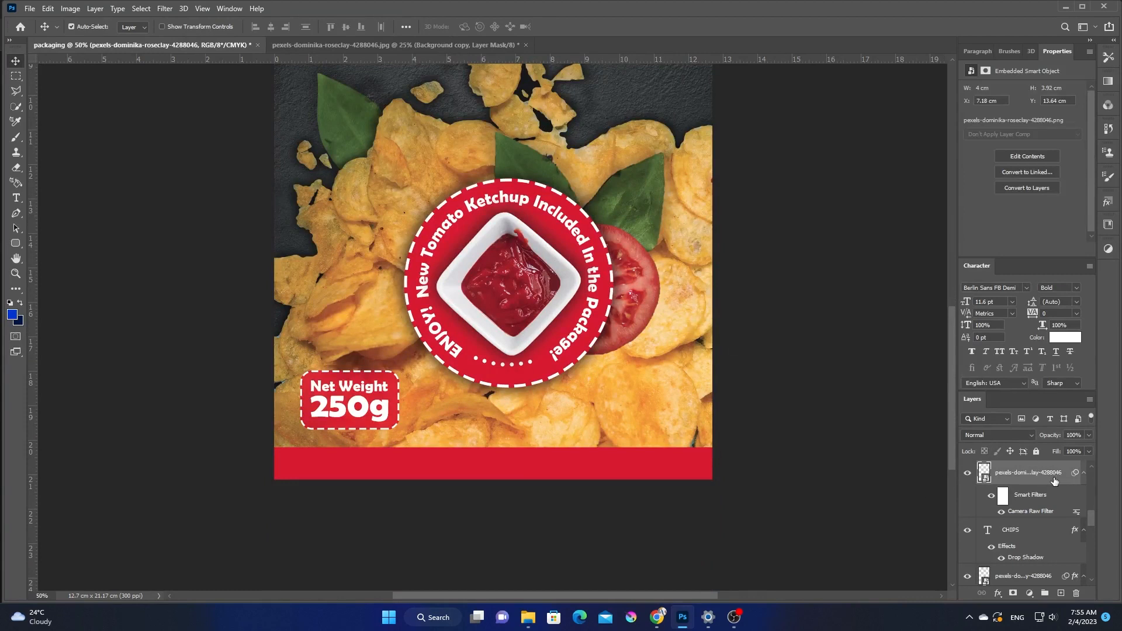
double_click(1068, 476)
key(Escape)
double_click(1064, 482)
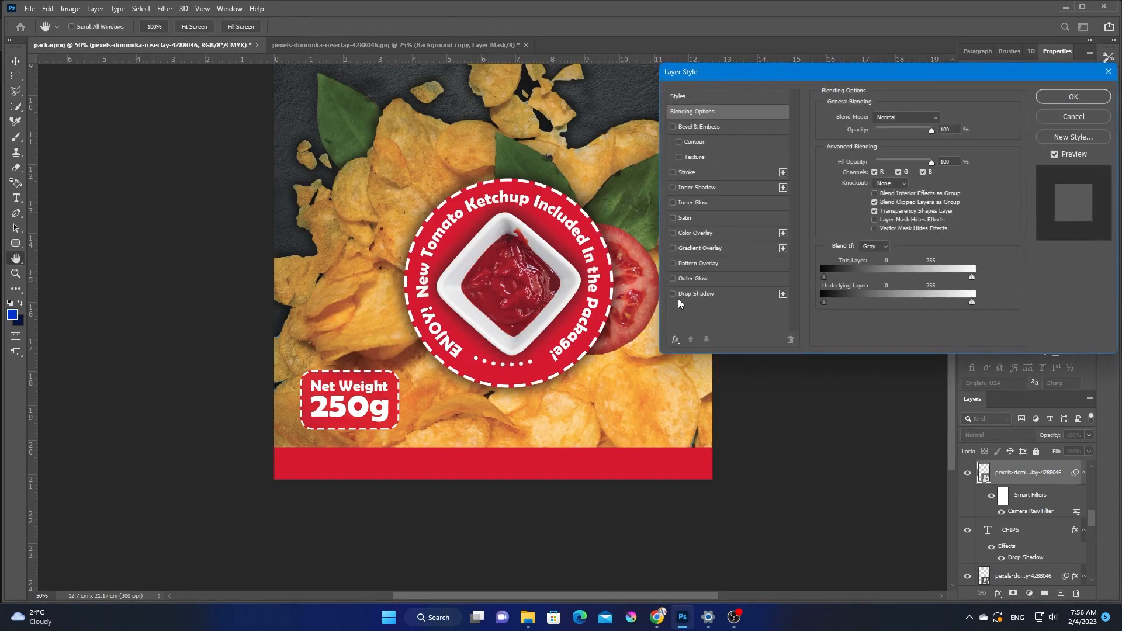
click(693, 295)
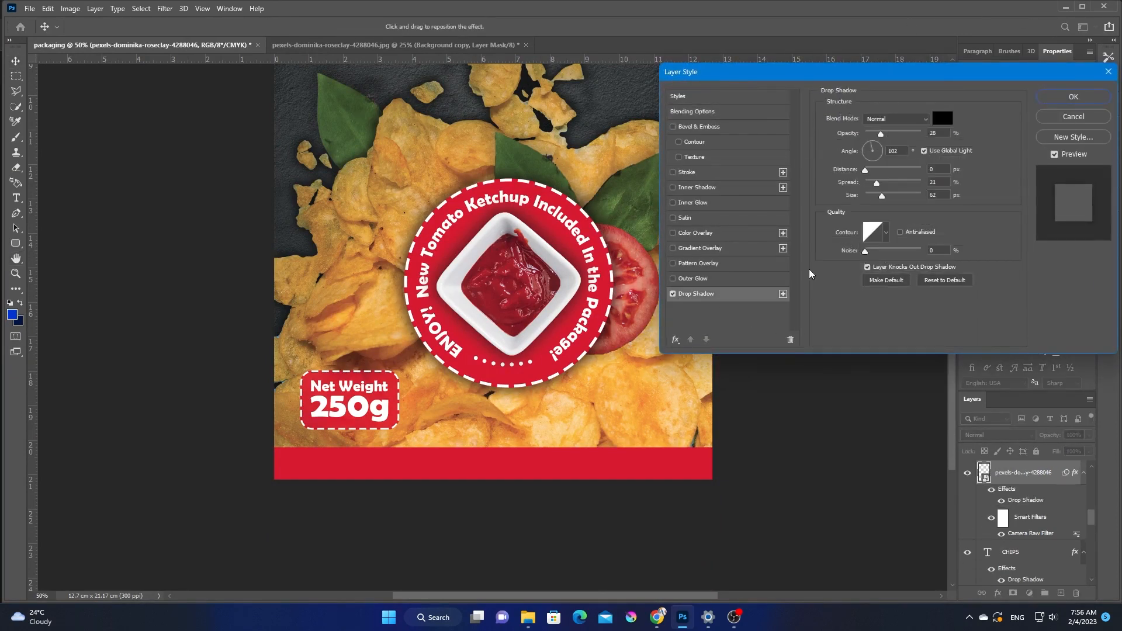
drag(888, 134, 889, 135)
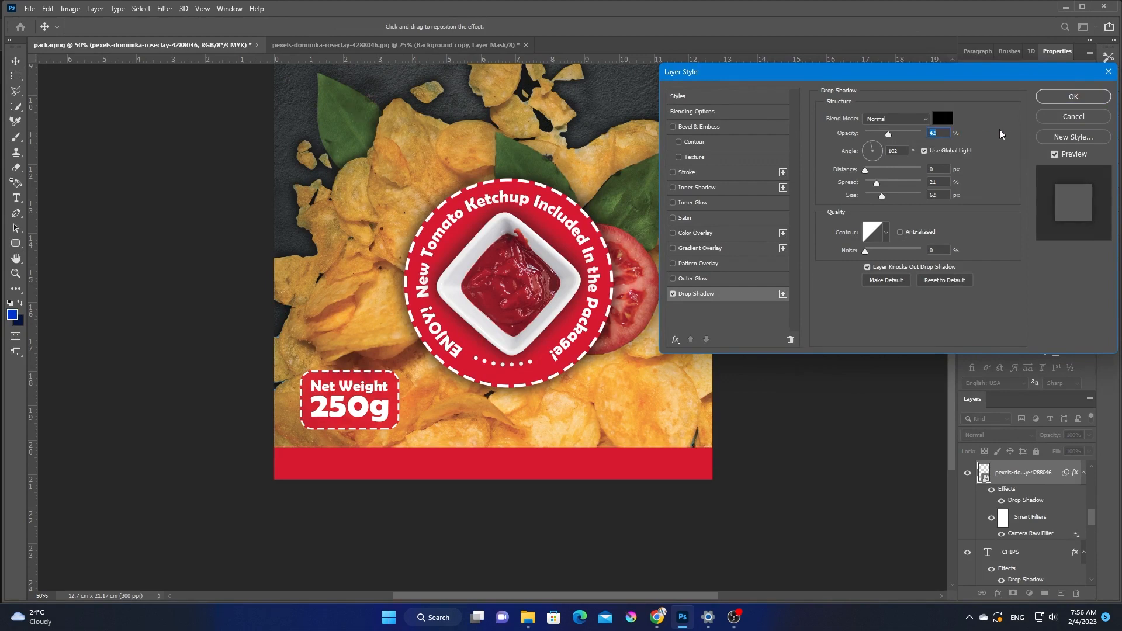
click(1051, 104)
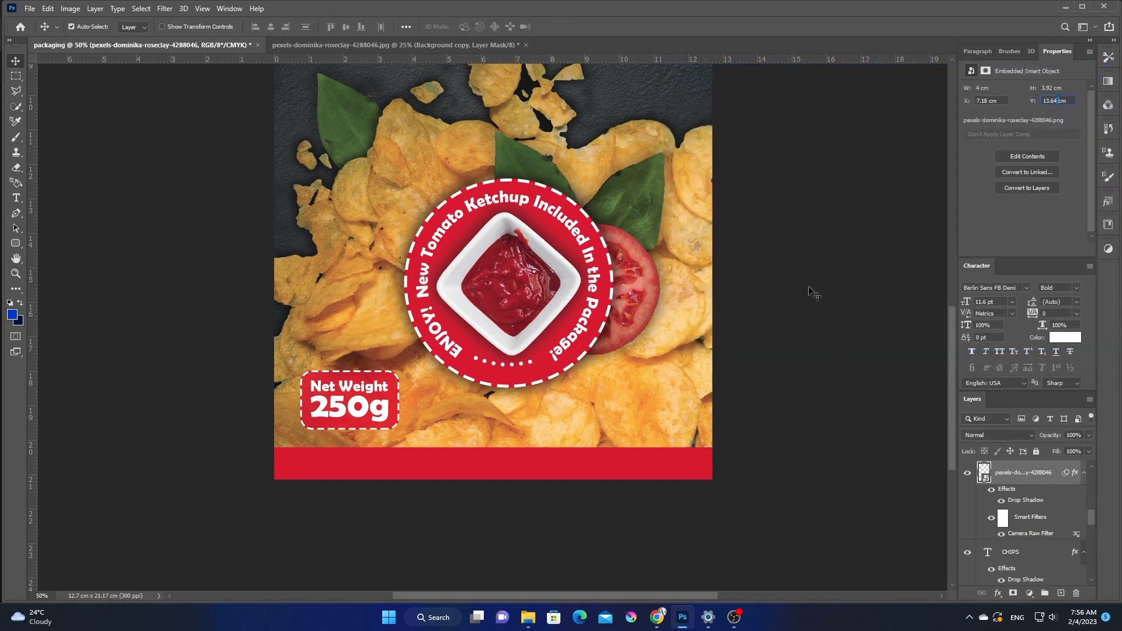
- Review the finished packaging artwork as a whole and up close, and glance at the other open document
click(854, 263)
key(ctrl+minus)
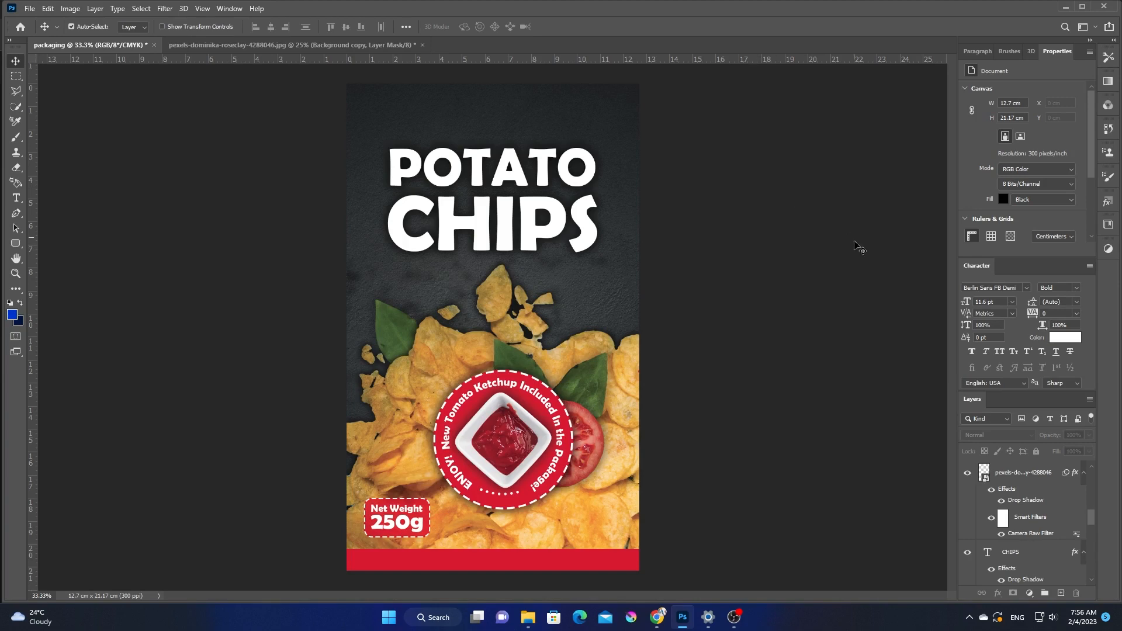
key(ctrl+plus)
key(ctrl+plus)
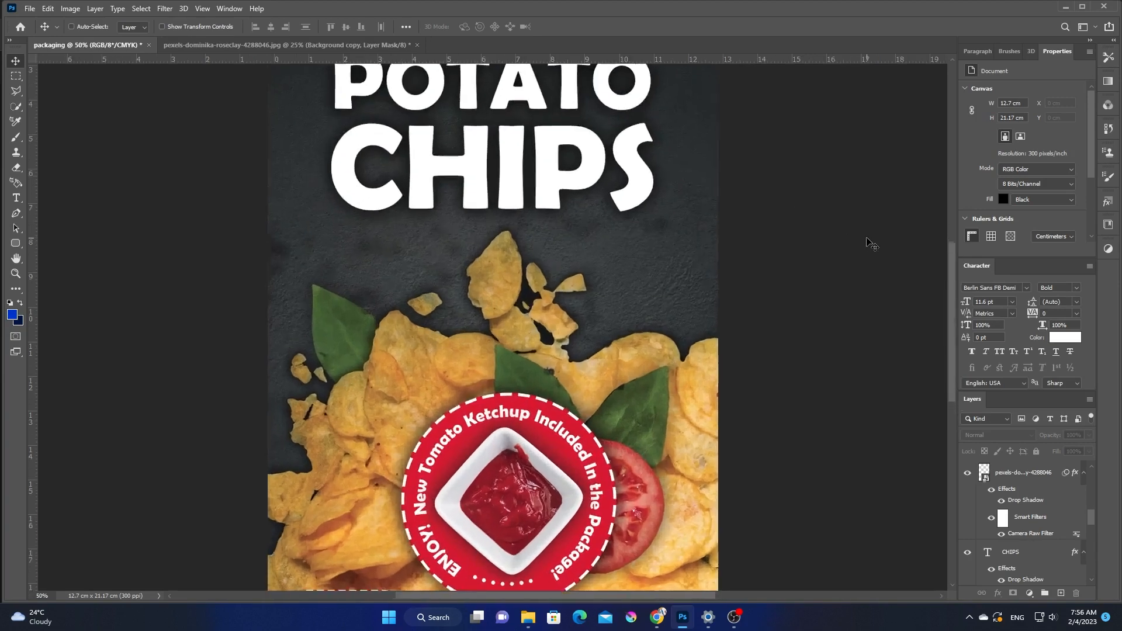
scroll(388, 139, up, 2)
scroll(387, 139, up, 1)
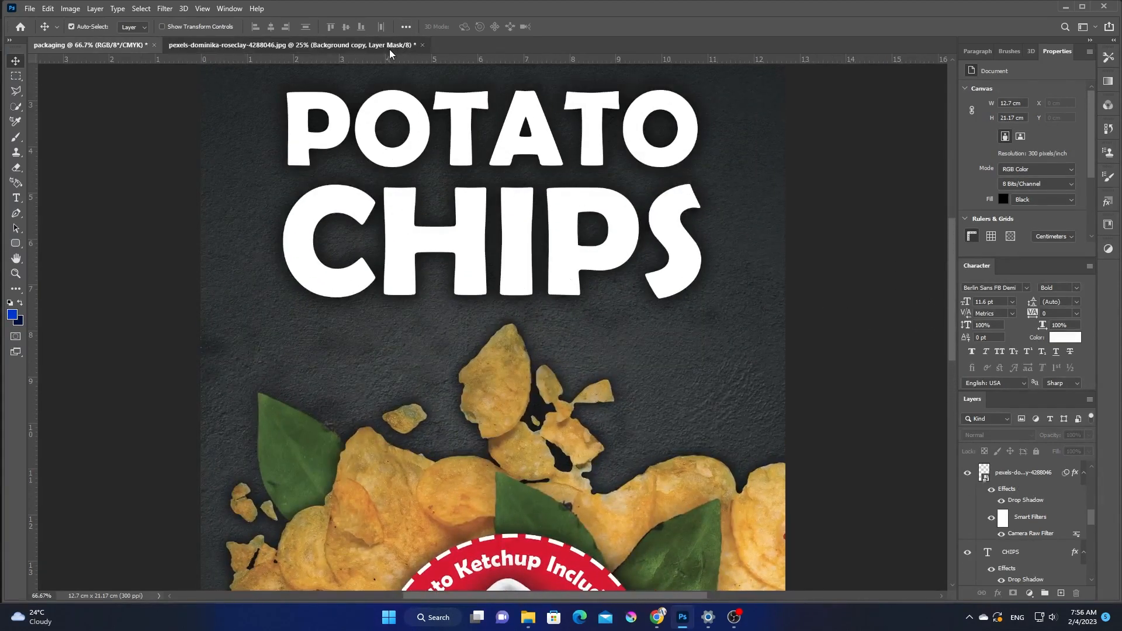
click(389, 45)
click(89, 45)
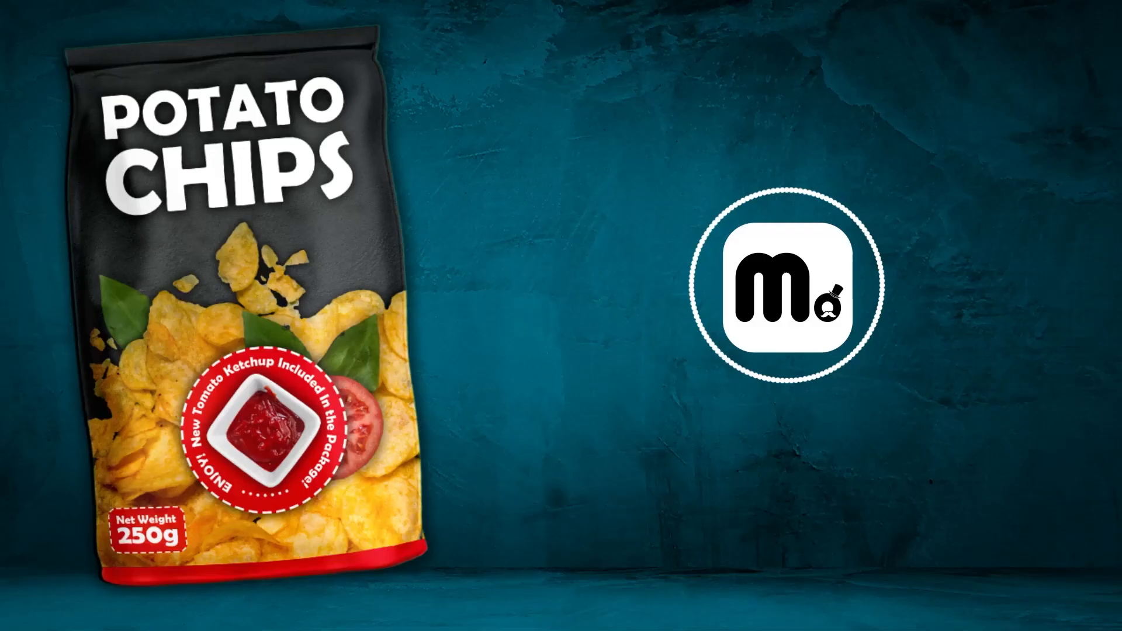